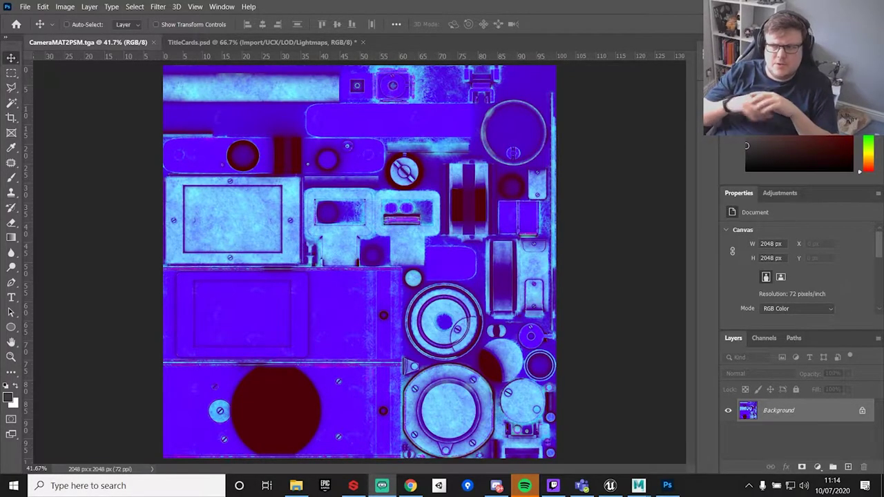
Step: Switch from Photoshop to the Unreal Editor showing FirstPersonExampleMap
left_click(610, 485)
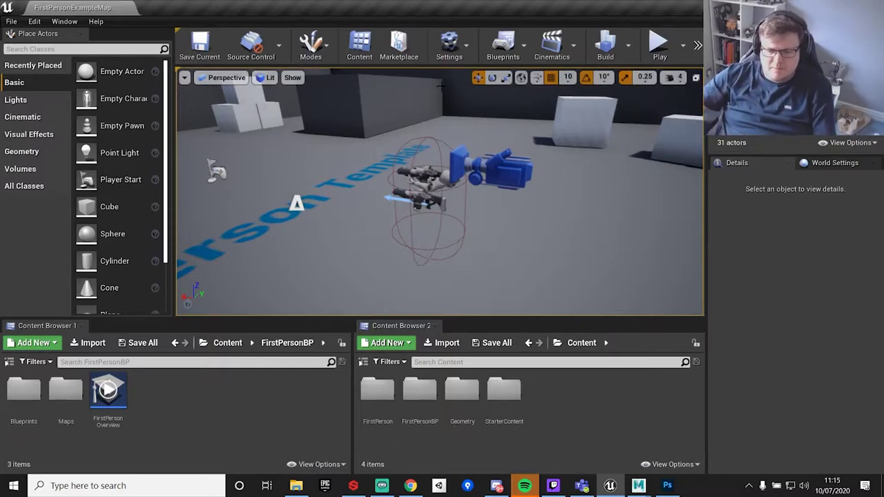
Step: Bring the Maya LT window with the LeicCamera scene to the front
left_click(637, 485)
left_click(667, 418)
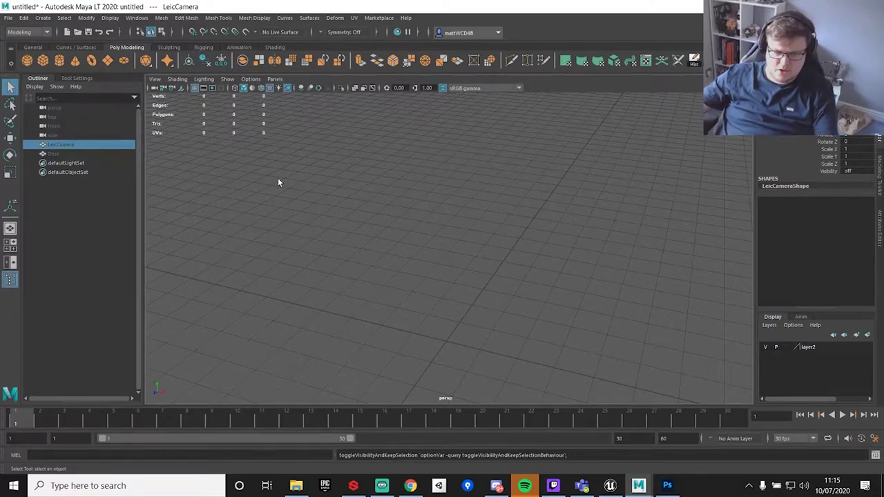
Step: Unhide the Desk while keeping LeicCamera hidden, and frame the desk to inspect it
key("h")
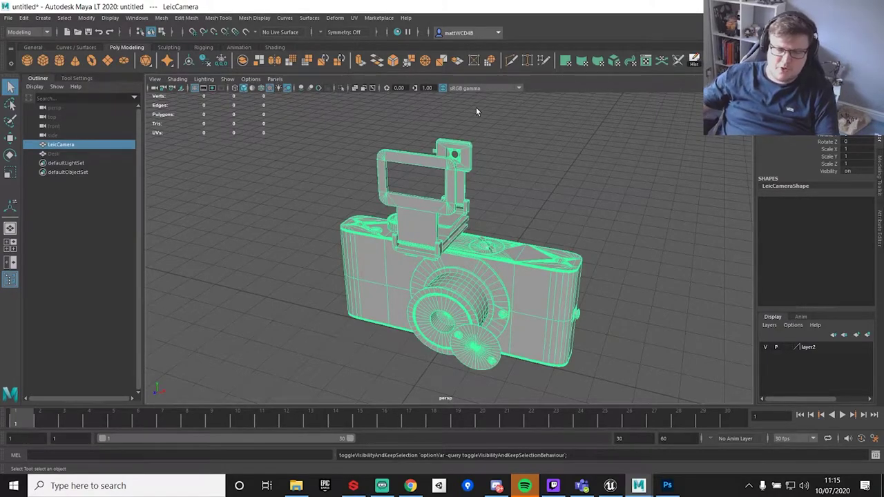
key("h")
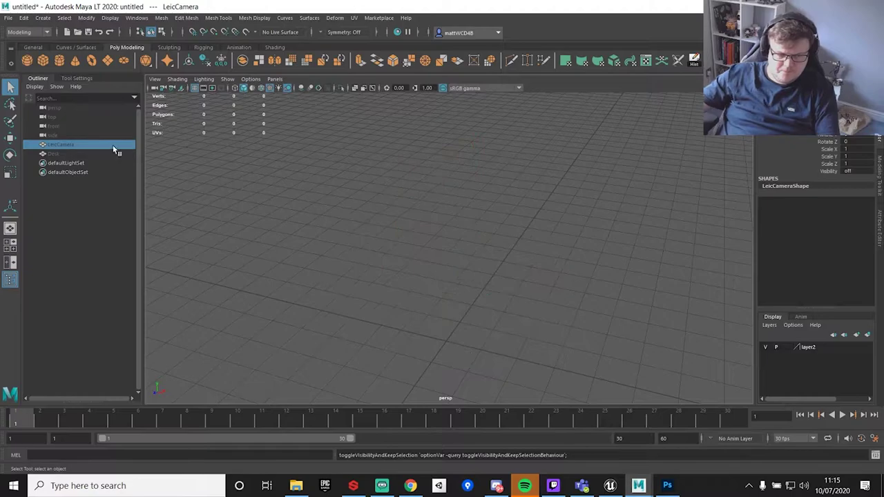
left_click(72, 155)
key("h")
key("f")
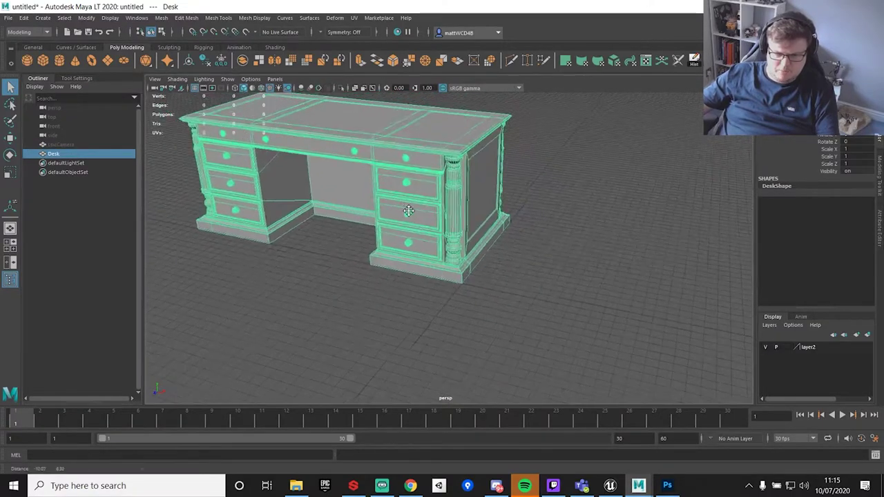
left_click_drag(365, 256, 435, 105, "alt")
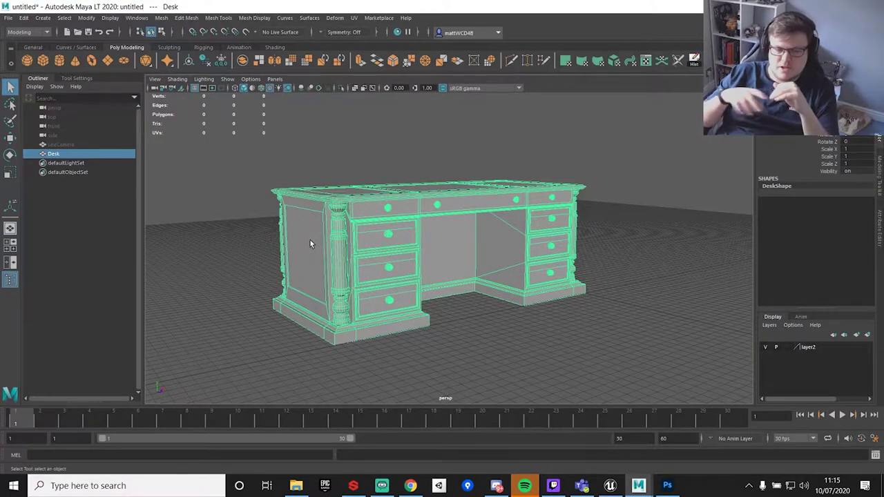
Step: Leave only the desk visible with LeicCamera hidden, and select the desk with the Move tool
left_click(65, 145)
key("h")
left_click(64, 153)
key("h")
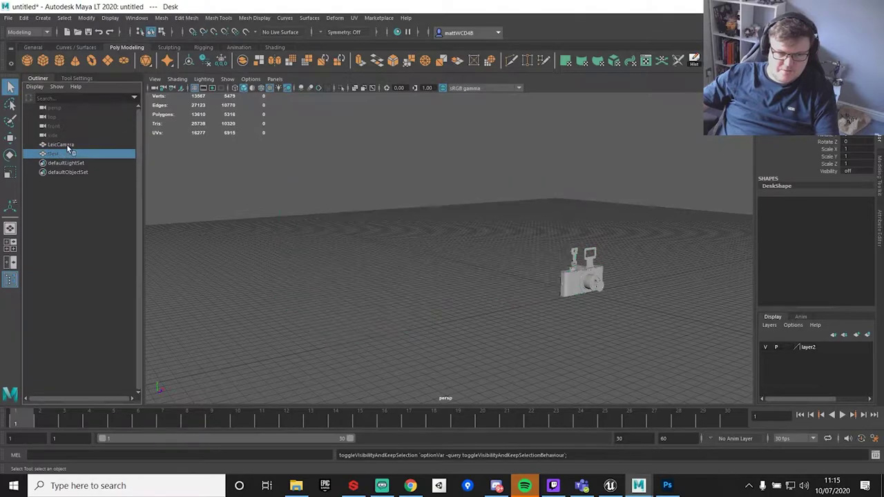
key("h")
left_click(62, 145)
key("h")
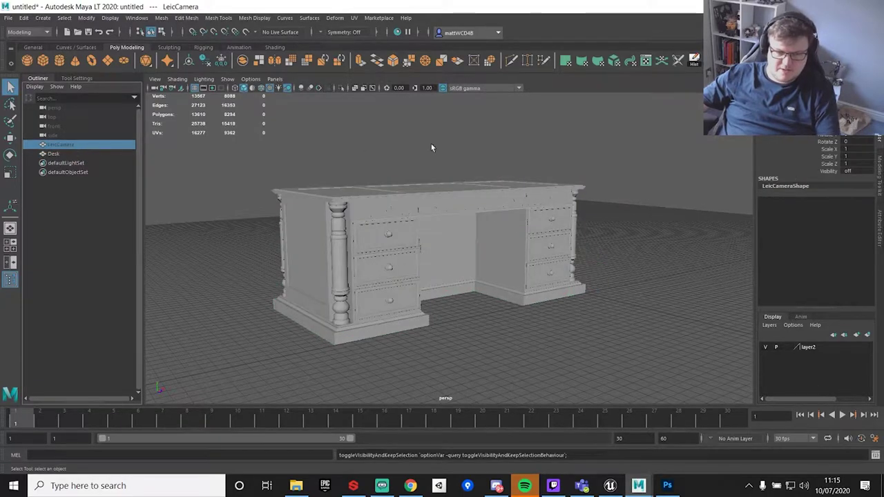
left_click(557, 258)
left_click_drag(558, 258, 476, 198, "alt")
key("w")
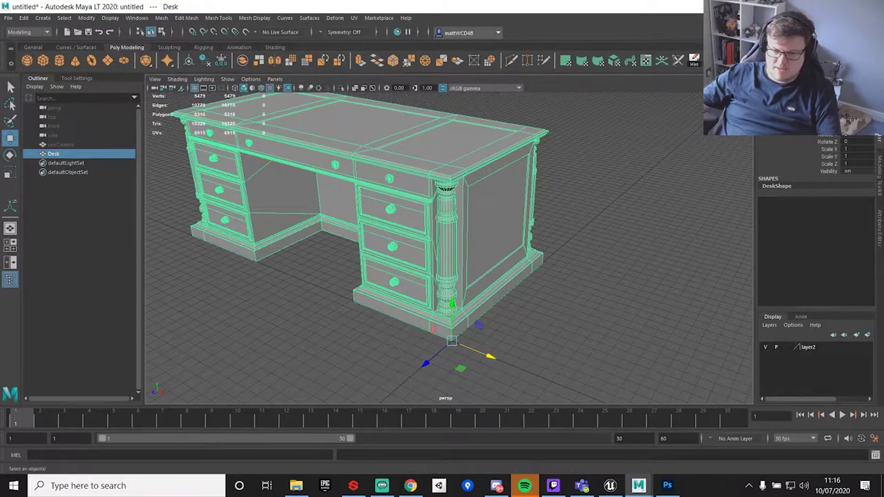
Step: Zoom in close to the desk's bottom front corner
left_click_drag(276, 197, 322, 200, "alt")
right_click_drag(343, 194, 444, 327, "alt")
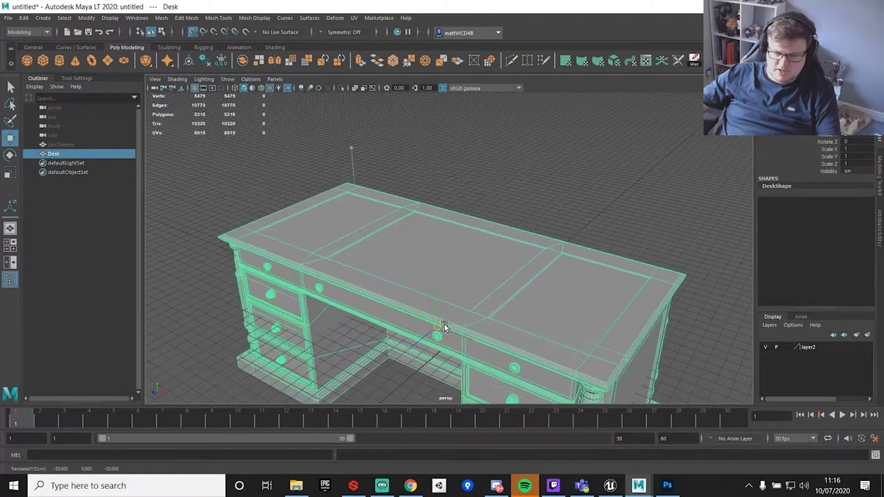
scroll(443, 326, "up", 5)
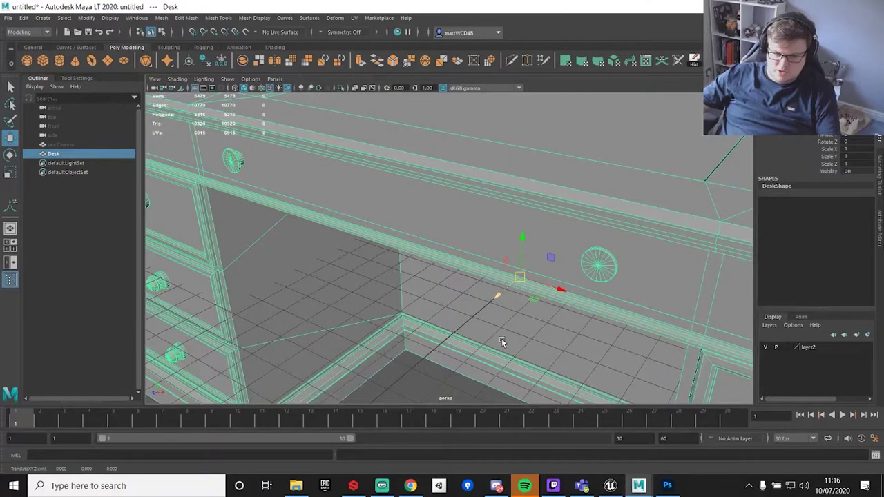
left_click_drag(502, 343, 538, 258, "alt")
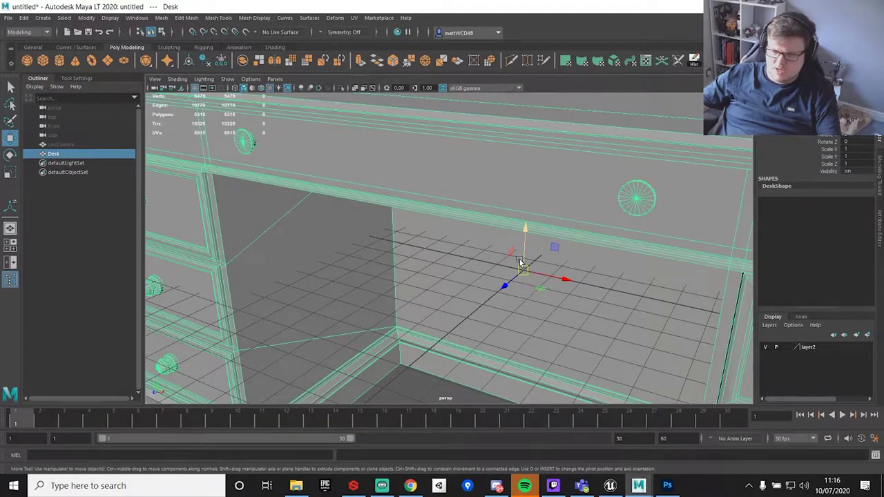
scroll(519, 262, "down", 5)
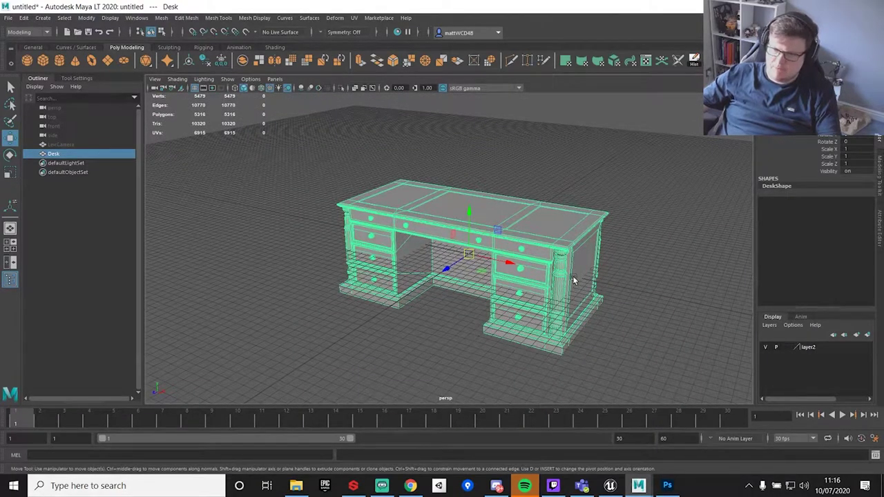
Step: Snap the desk's pivot to its bottom front corner vertex, then orbit to check it
key("d")
left_click(563, 359)
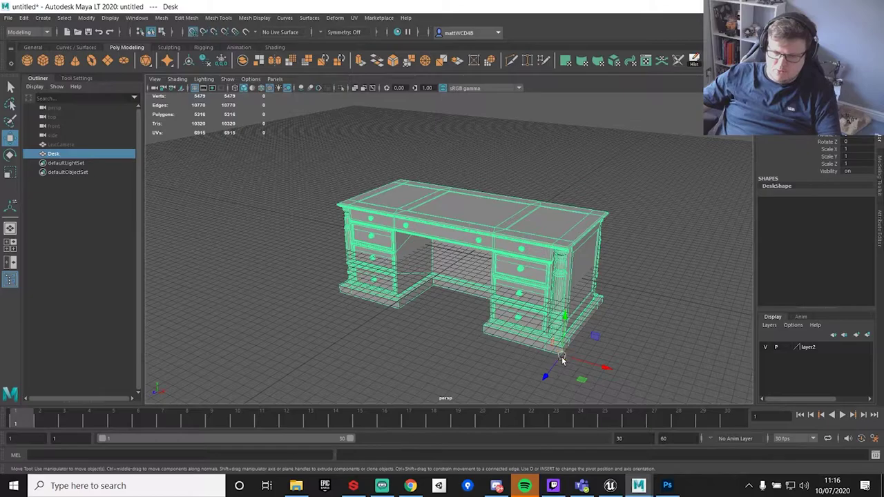
scroll(470, 233, "down", 2)
scroll(471, 256, "up", 8)
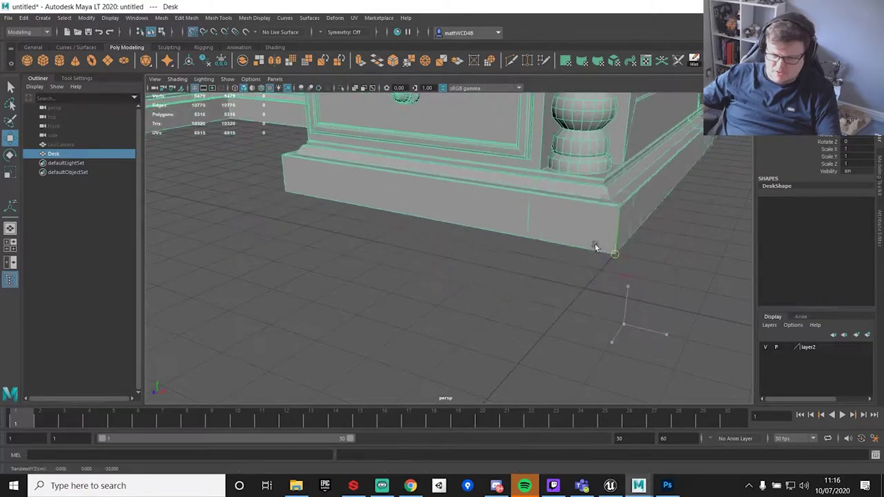
scroll(591, 270, "down", 2)
left_click_drag(588, 292, 612, 250, "alt")
scroll(553, 276, "down", 3)
left_click_drag(503, 312, 531, 255, "alt")
scroll(531, 255, "up", 3)
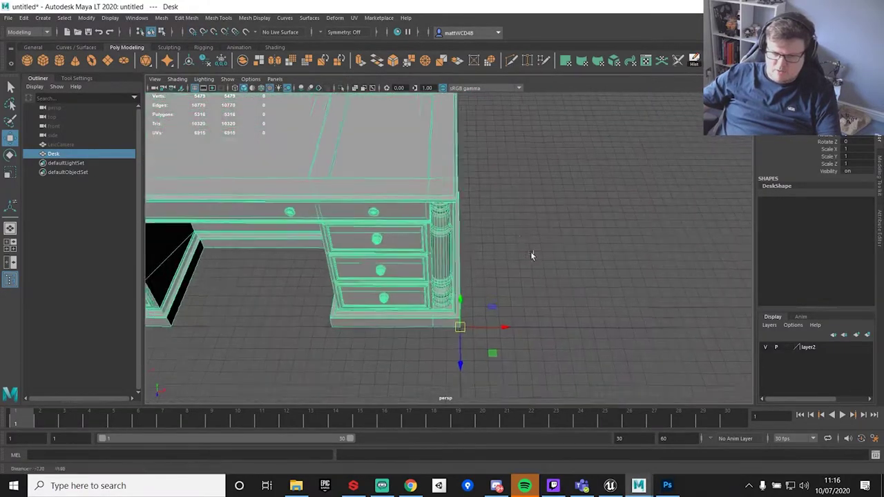
scroll(545, 252, "down", 5)
scroll(564, 269, "up", 2)
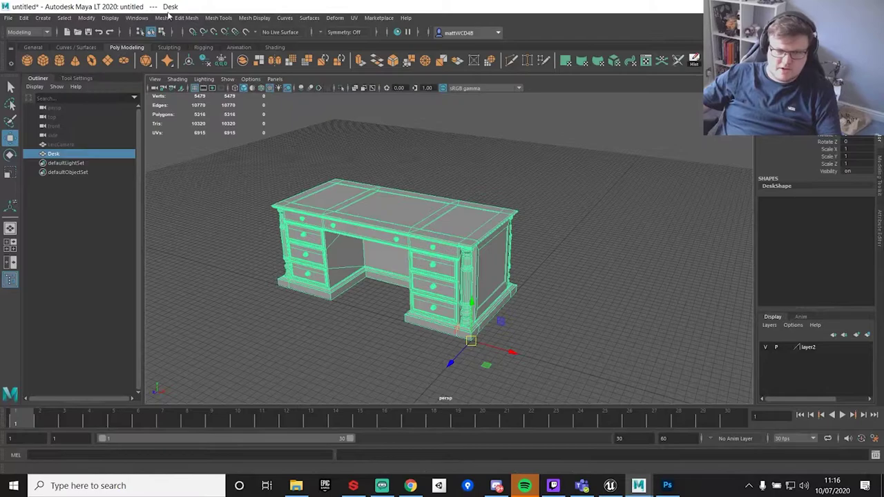
Step: Review the Display > Grid options in a maximized window, apply them, and close it
left_click(109, 17)
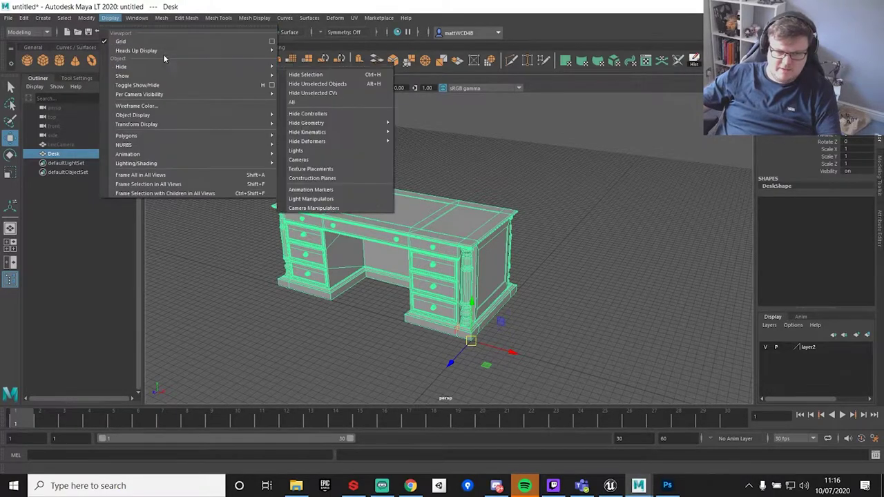
left_click(272, 44)
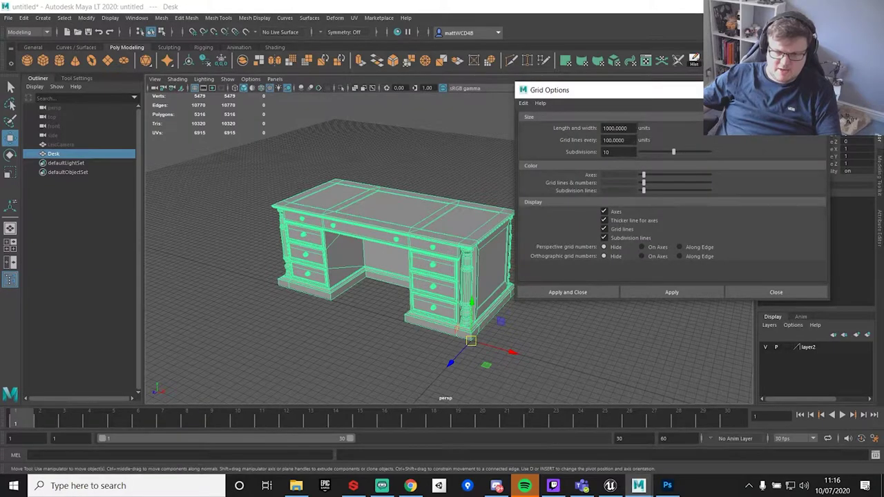
key("super+Up")
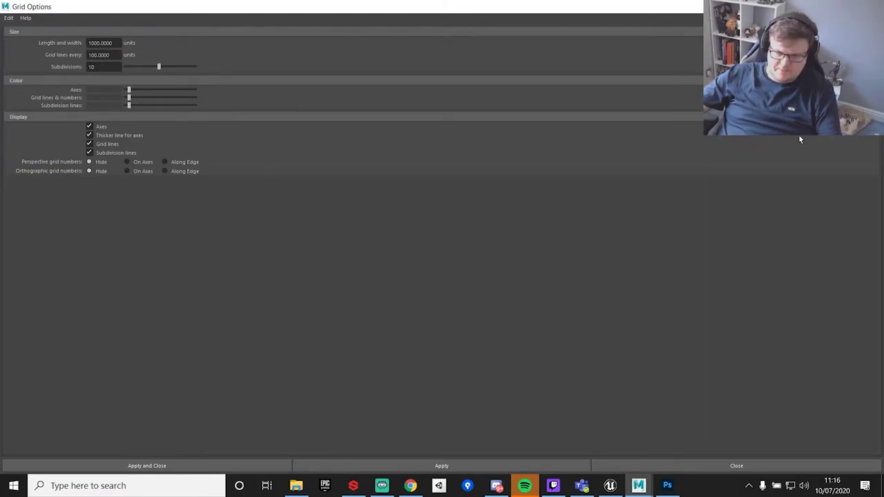
left_click(441, 464)
left_click(872, 6)
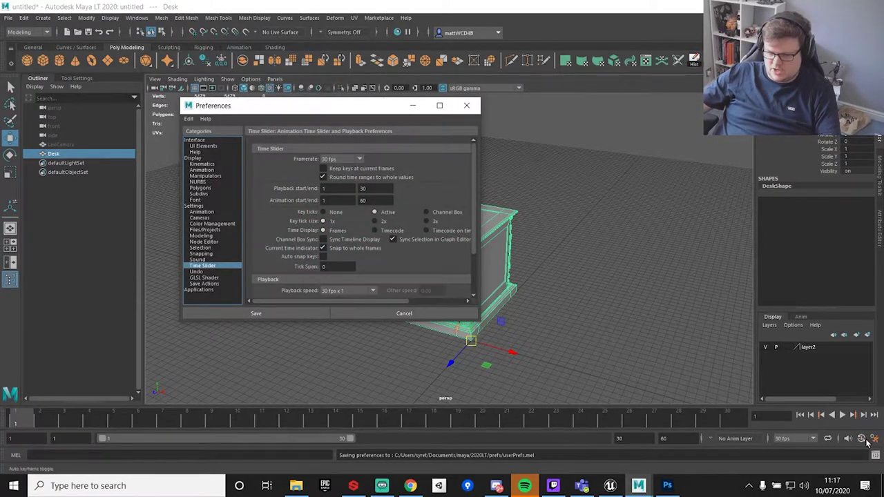
Step: Confirm working units are centimeters with Y up, then close Preferences
left_click(194, 206)
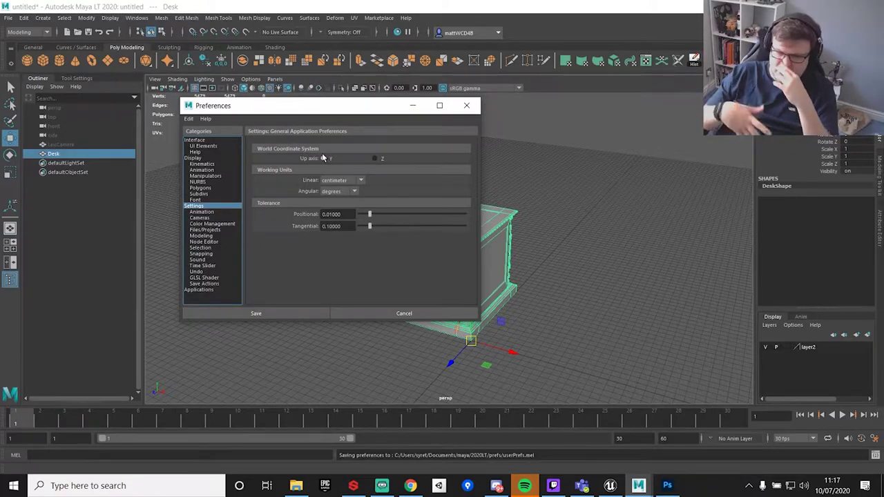
left_click(467, 105)
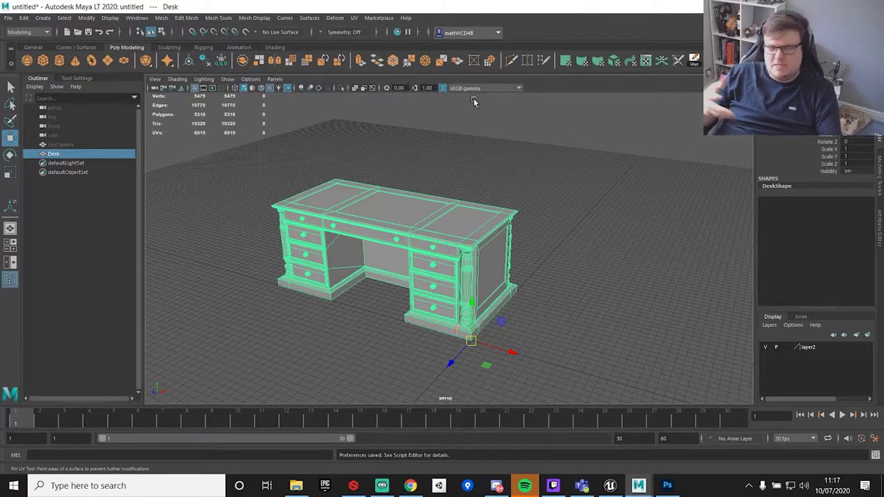
Step: Reselect the desk and reposition its pivot while in pivot-edit mode
left_click(550, 280)
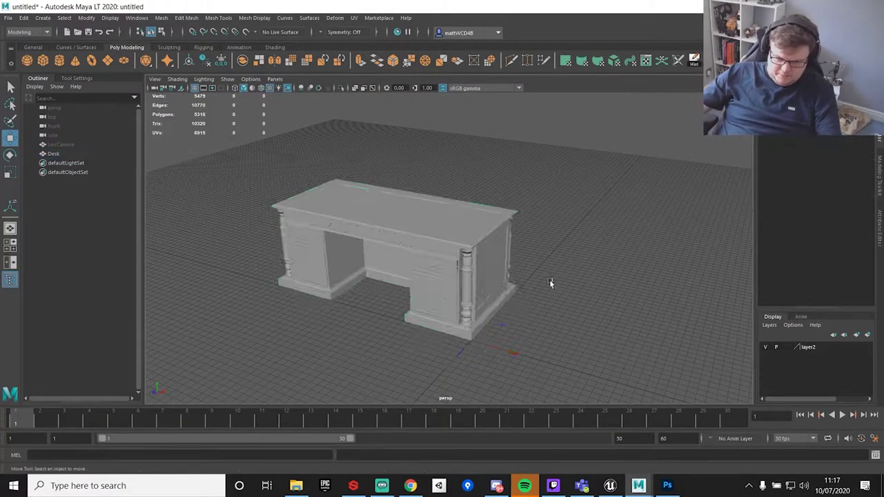
left_click(476, 269)
scroll(482, 267, "up", 4)
scroll(509, 312, "up", 3)
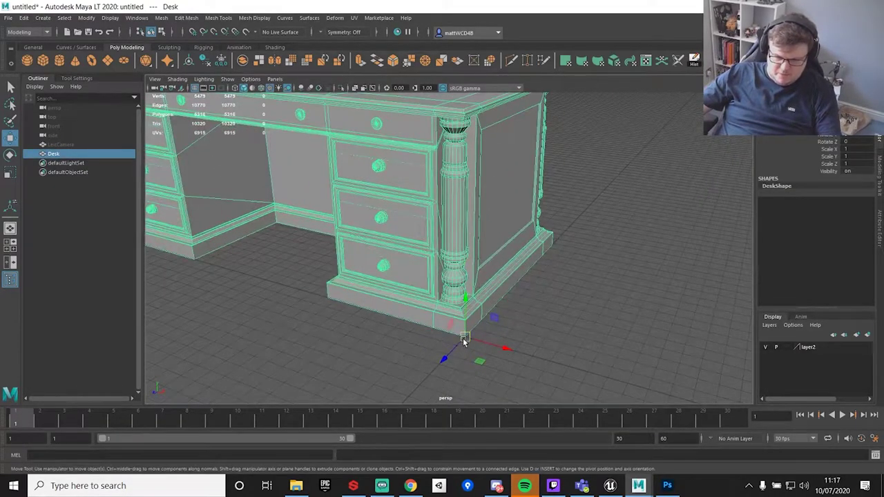
key("d")
mouse_move(462, 338)
left_mouse_down()
mouse_move(488, 238)
mouse_move(292, 184)
mouse_move(391, 148)
mouse_move(463, 336)
left_mouse_up()
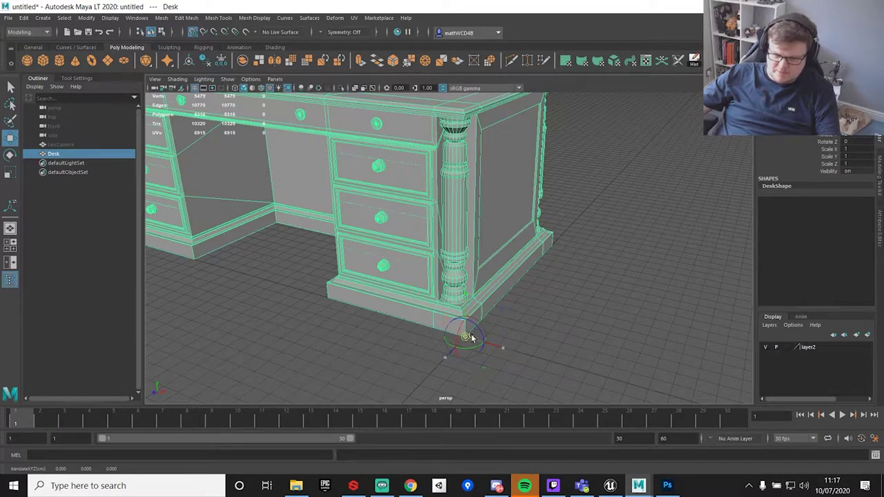
left_click_drag(464, 335, 449, 350)
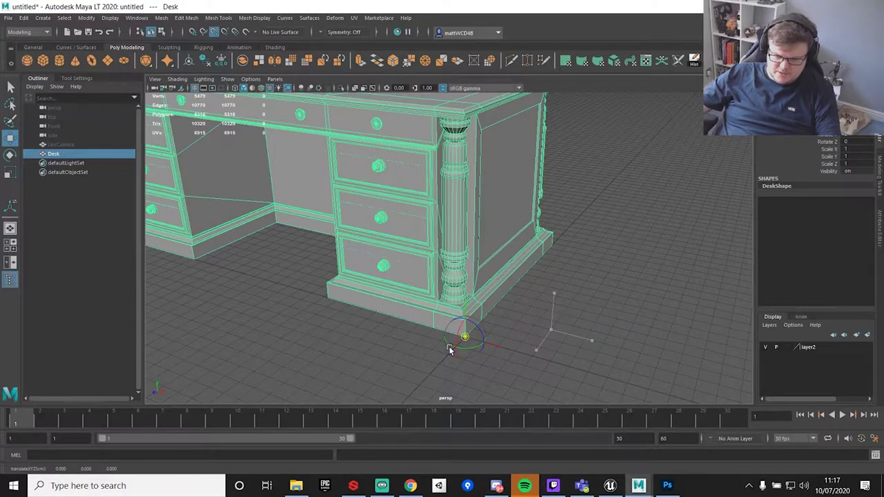
key("d")
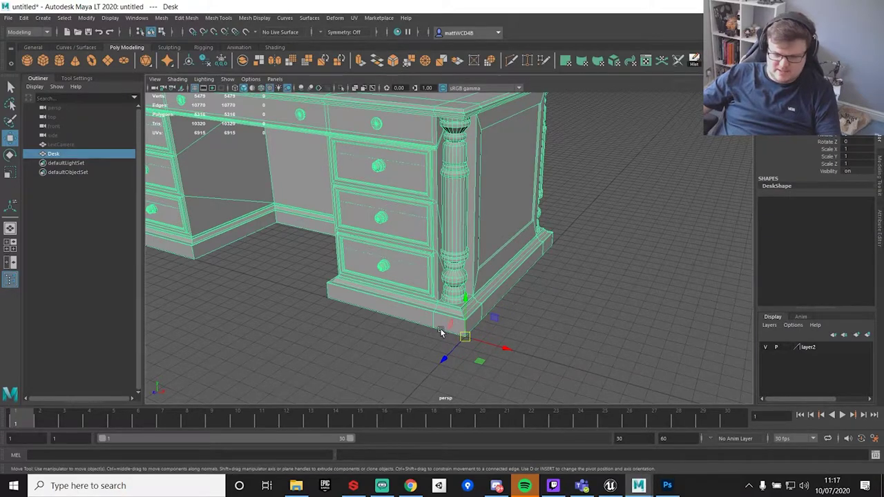
Step: Delete the Desk mesh's construction history from the Poly Modeling shelf
scroll(522, 248, "down", 5)
left_click_drag(523, 259, 445, 158, "alt")
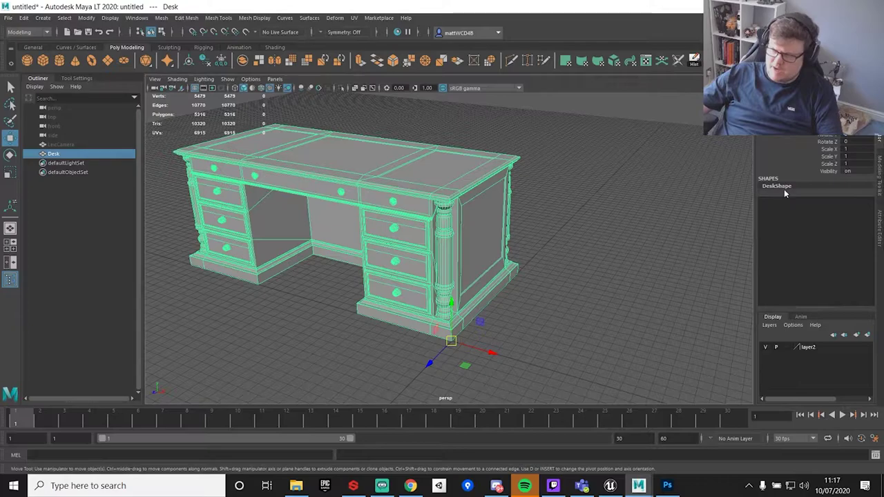
left_click(693, 61)
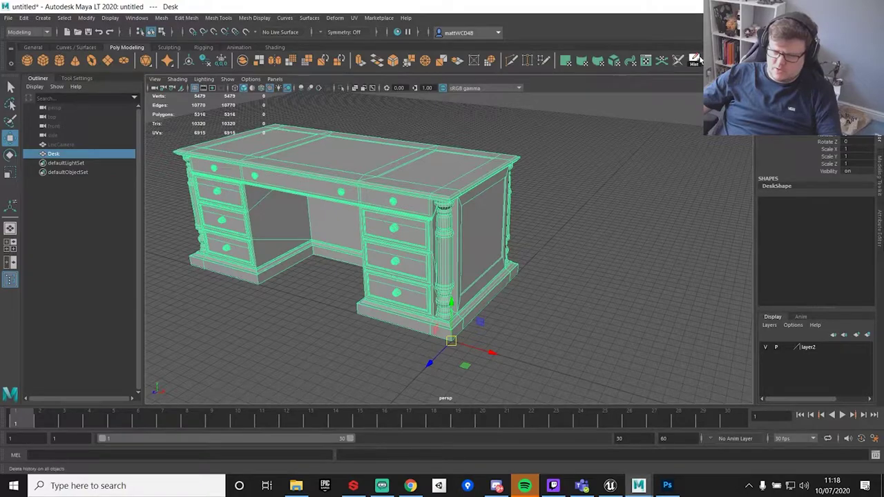
Step: Delete the Desk's history via Edit > Delete by Type > History
left_click(23, 17)
mouse_move(8, 17)
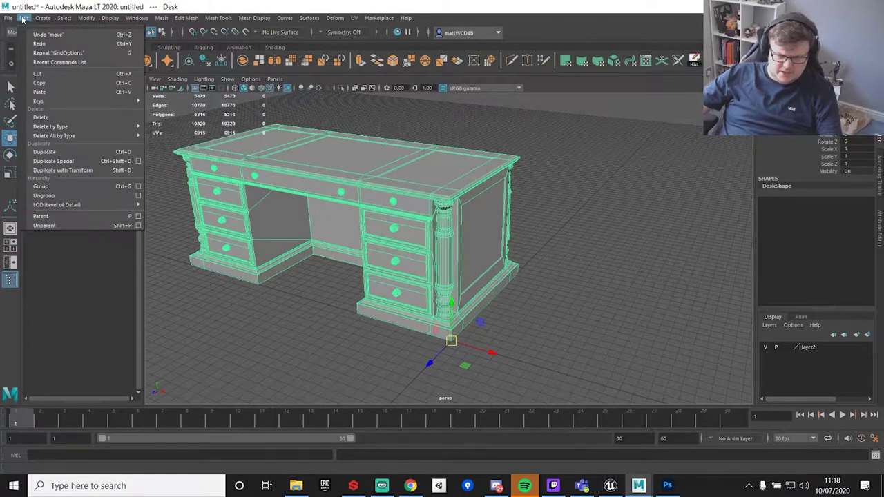
mouse_move(62, 127)
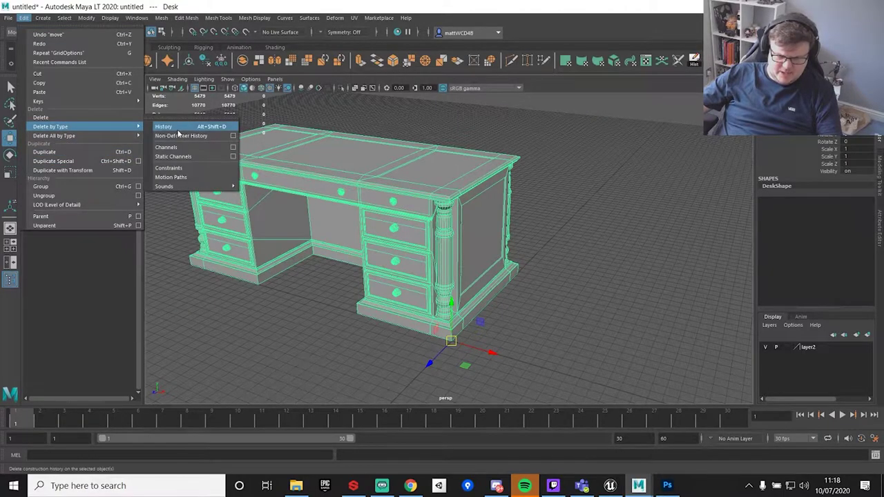
left_click(178, 128)
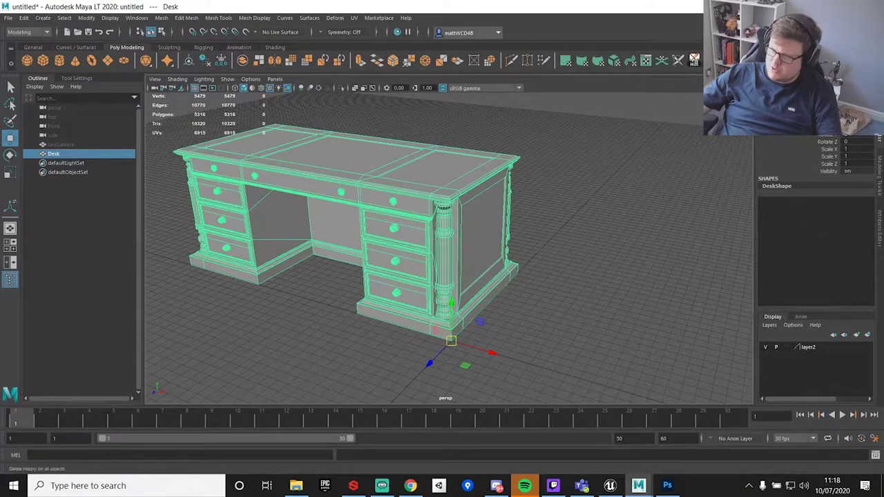
Step: Freeze the Desk's translate, rotate and scale transformations with Ctrl+Shift+F
left_click(24, 19)
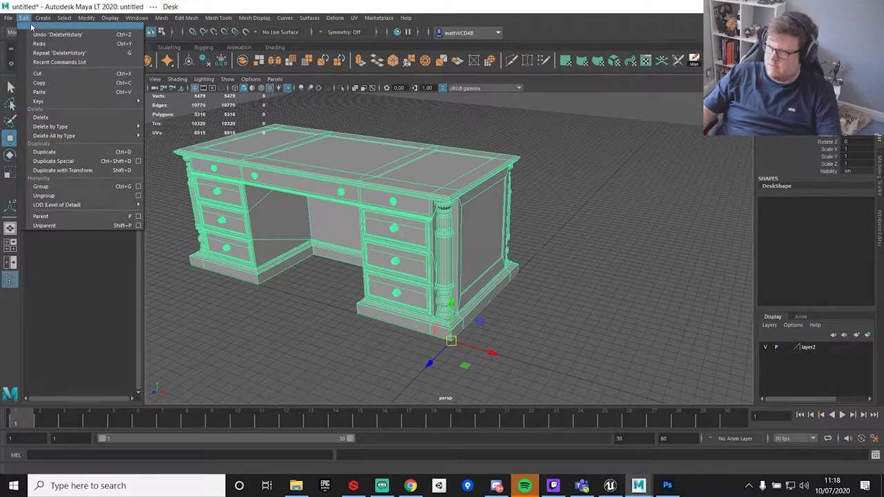
mouse_move(84, 138)
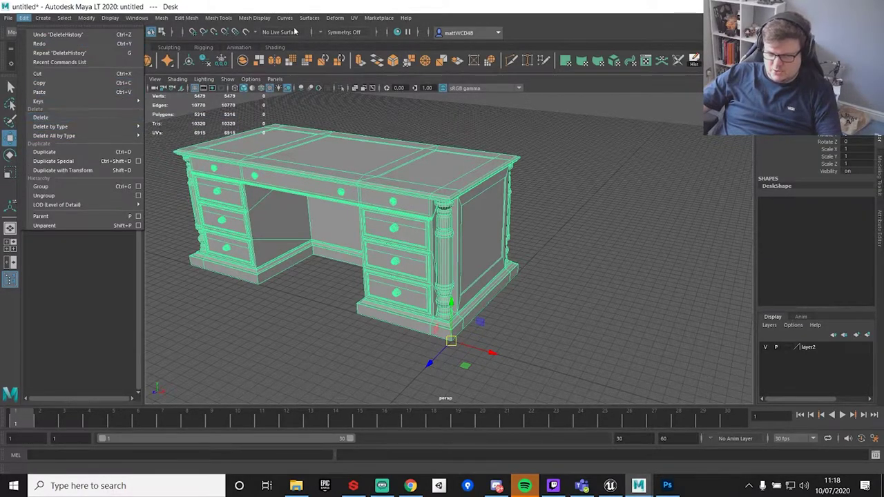
mouse_move(335, 17)
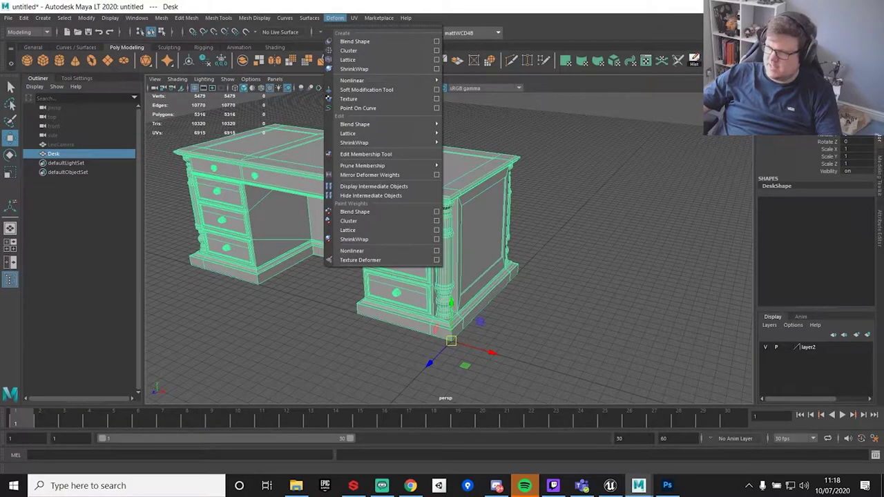
key("Escape")
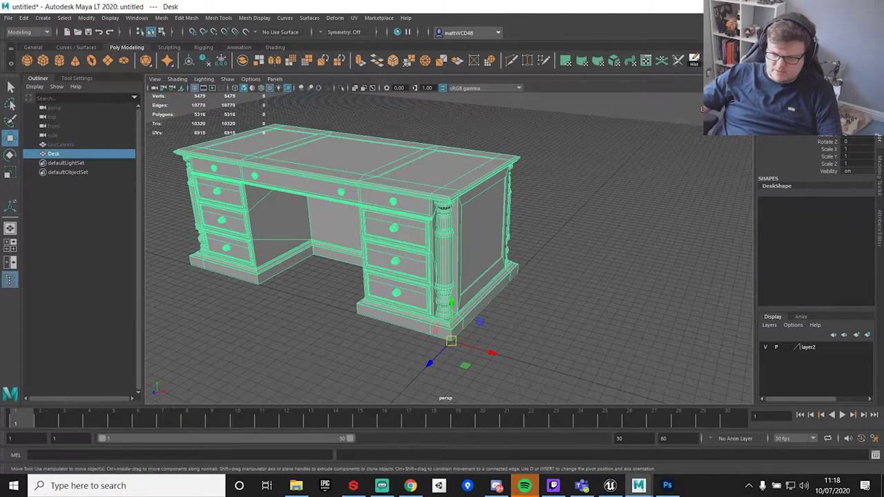
key("ctrl+shift+f")
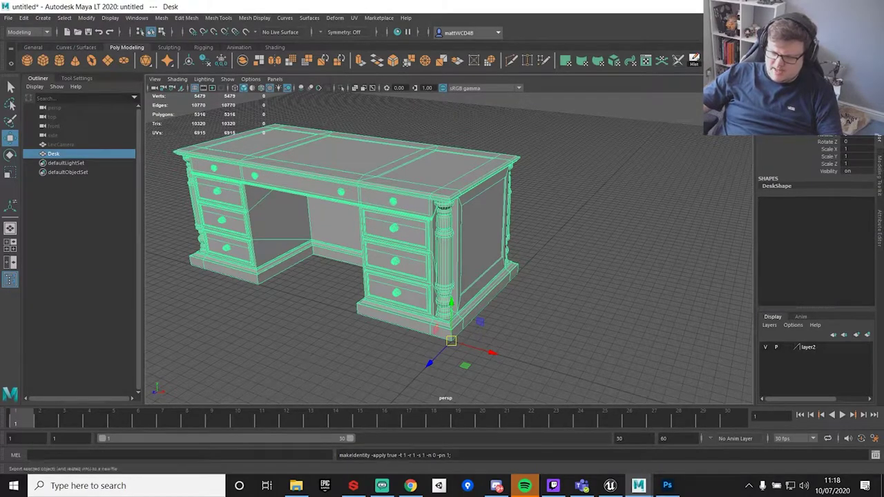
Step: Start Export Selection to the Desktop with file name Desk, enlarging the window
left_click(8, 18)
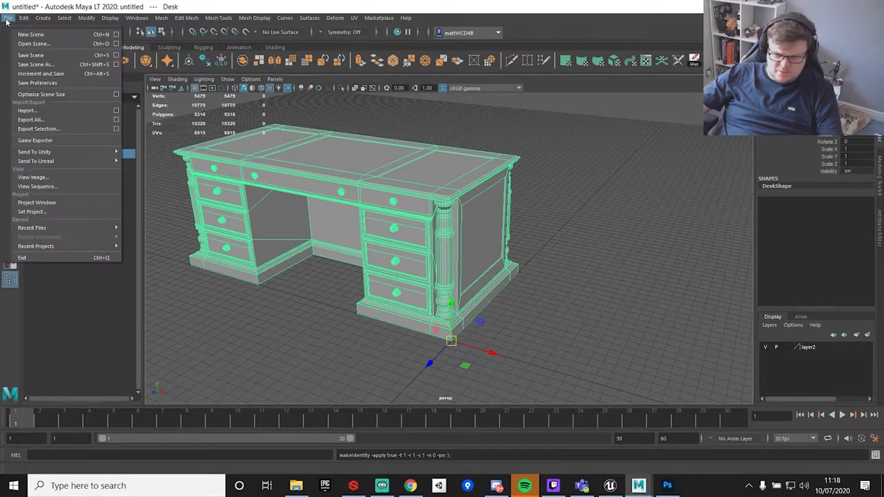
left_click(54, 128)
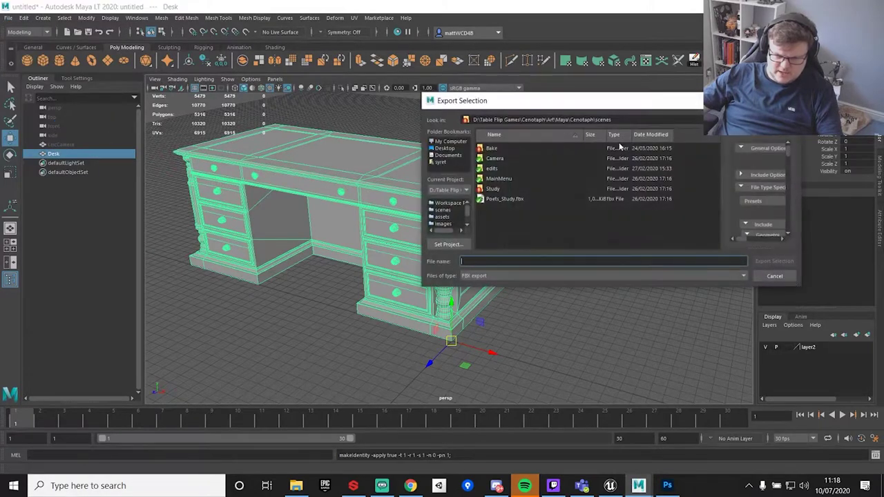
left_click(444, 148)
left_click(482, 260)
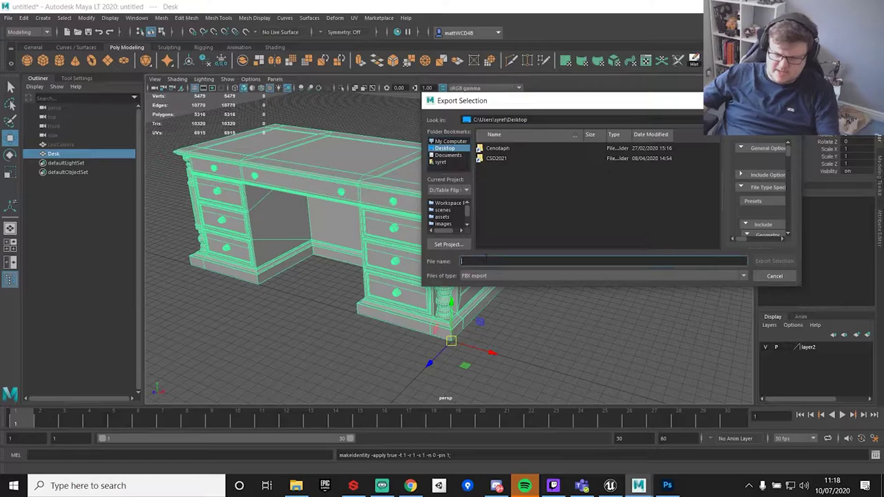
type("Desk")
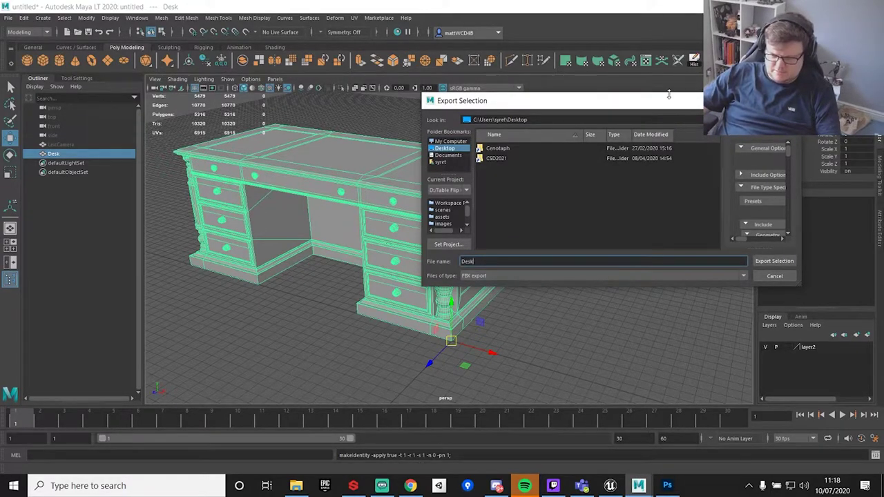
left_click_drag(580, 95, 580, 40)
left_click_drag(799, 287, 850, 379)
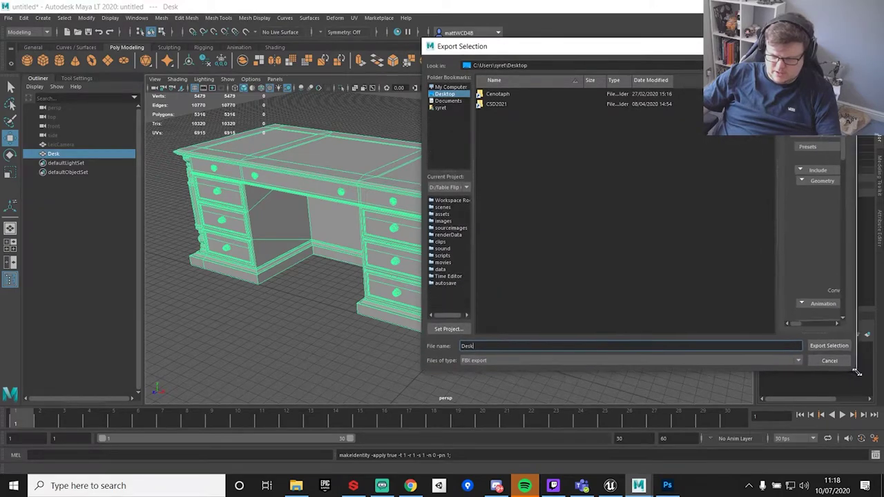
left_click_drag(773, 45, 631, 45)
left_click_drag(641, 177, 590, 176)
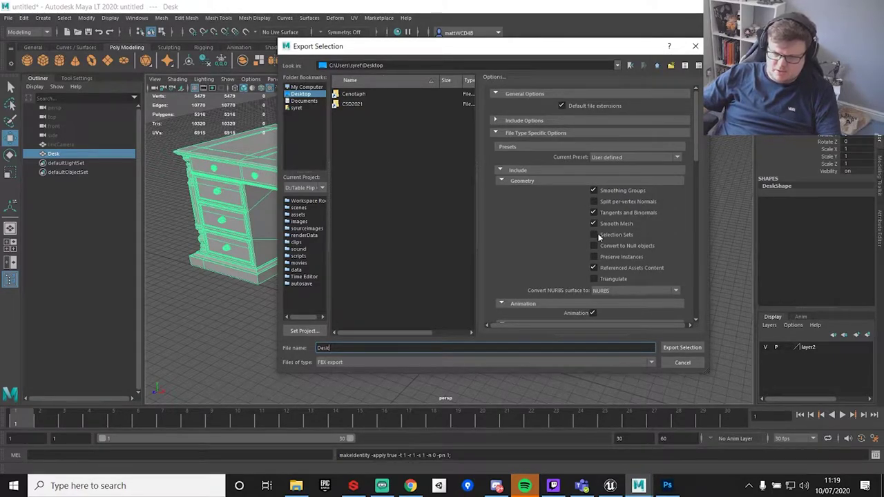
Step: Exclude animation and review the Cameras, Lights, Audio, Embed Media and Connections options
scroll(630, 271, "down", 2)
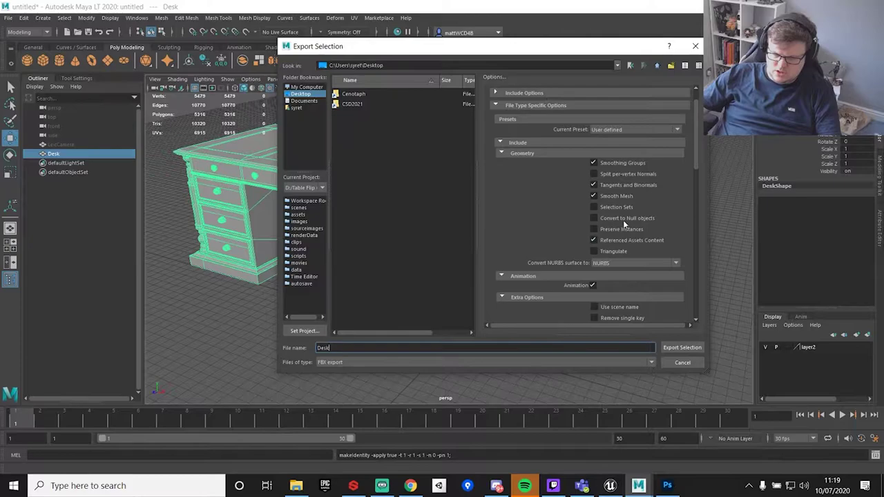
left_click(591, 286)
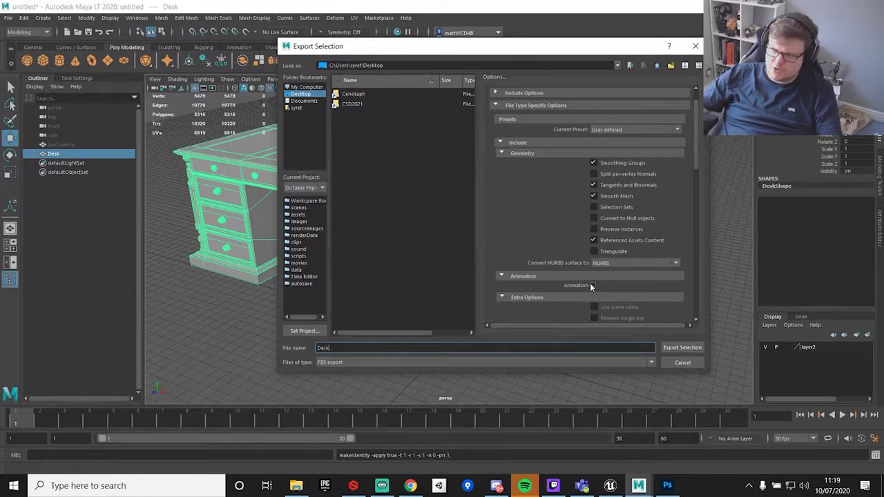
scroll(582, 289, "down", 5)
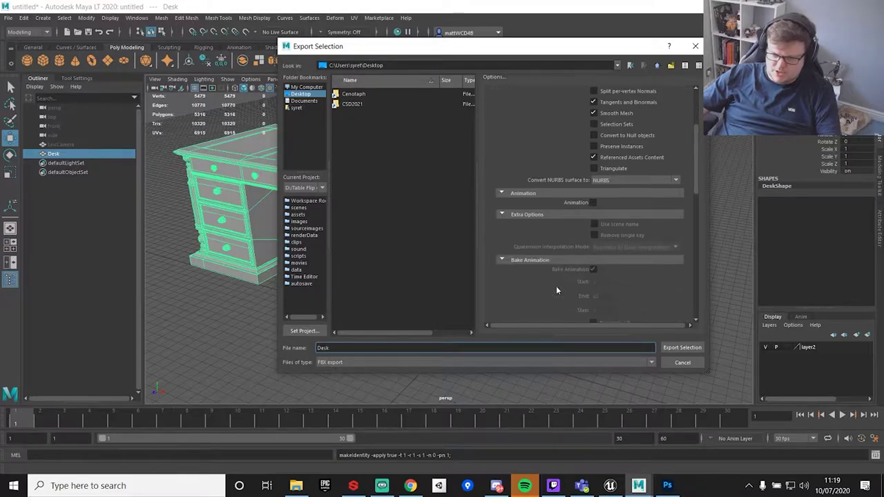
scroll(552, 287, "down", 6)
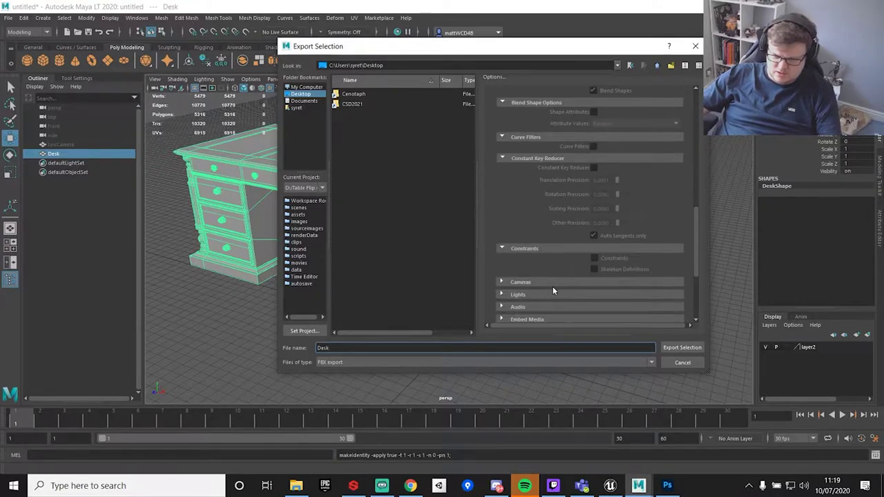
left_click(508, 227)
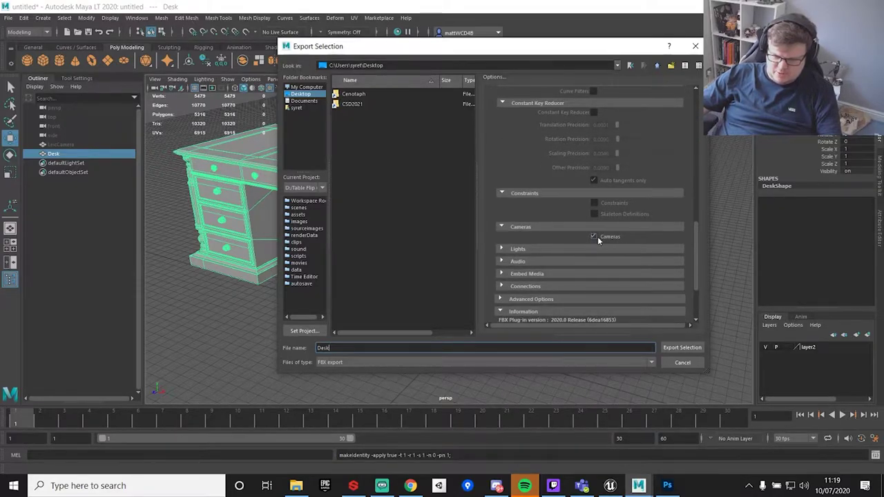
left_click(516, 226)
left_click(517, 239)
left_click(541, 238)
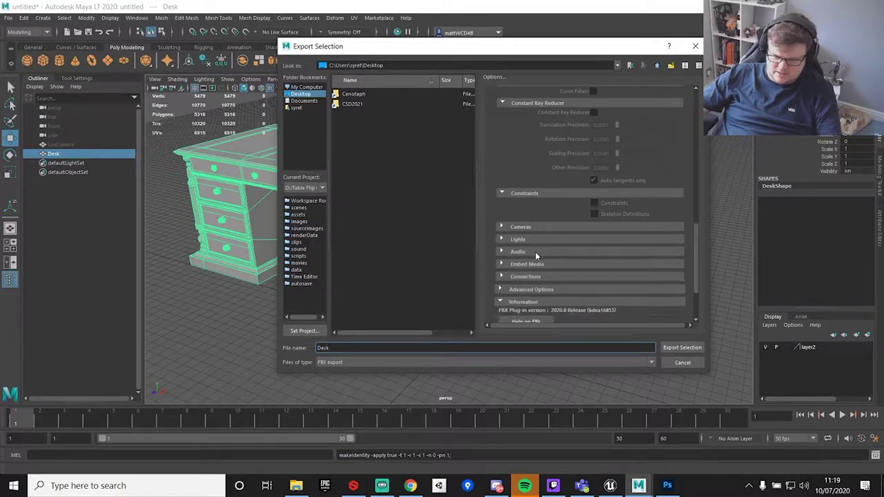
left_click(535, 251)
left_click(569, 251)
left_click(549, 263)
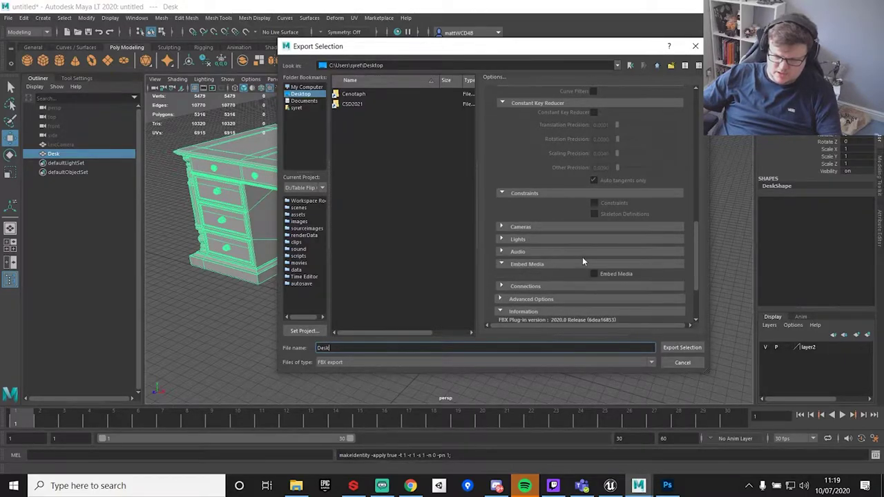
left_click(566, 264)
left_click(538, 277)
left_click(538, 278)
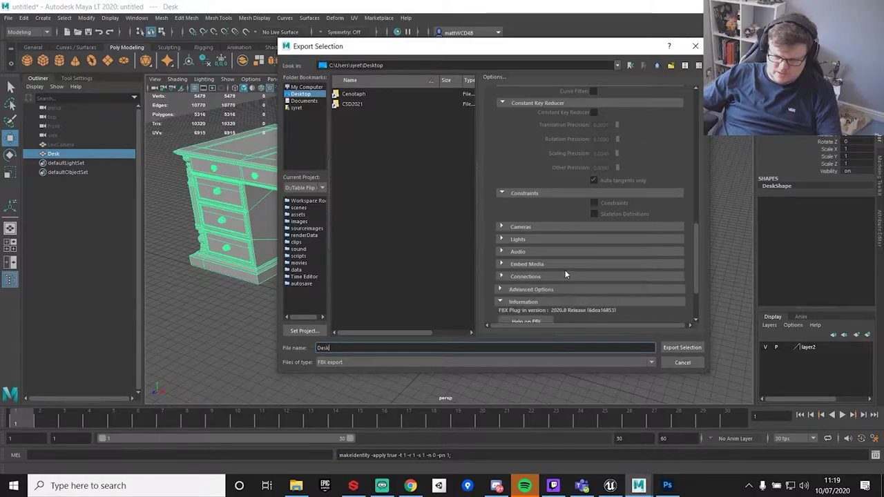
scroll(554, 251, "down", 2)
scroll(563, 241, "down", 1)
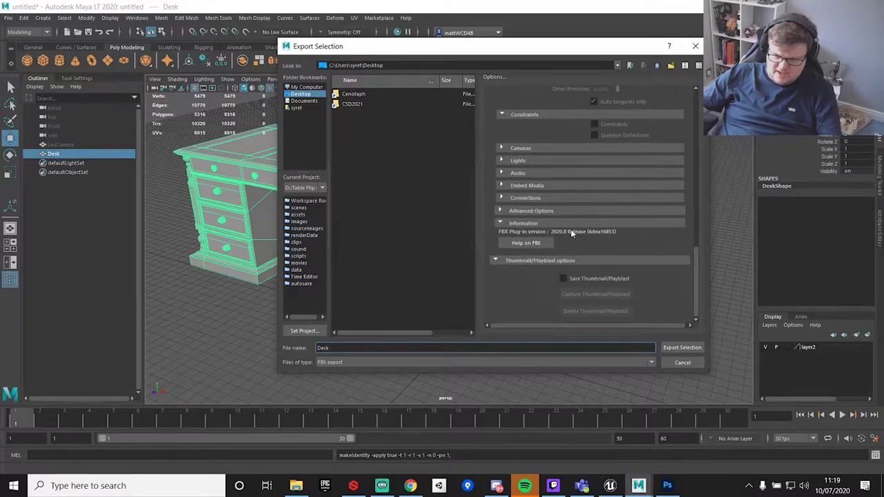
Step: Check Units, set FBX type to ASCII with version FBX 2020, and export Desk.fbx
left_click(539, 210)
left_click(525, 221)
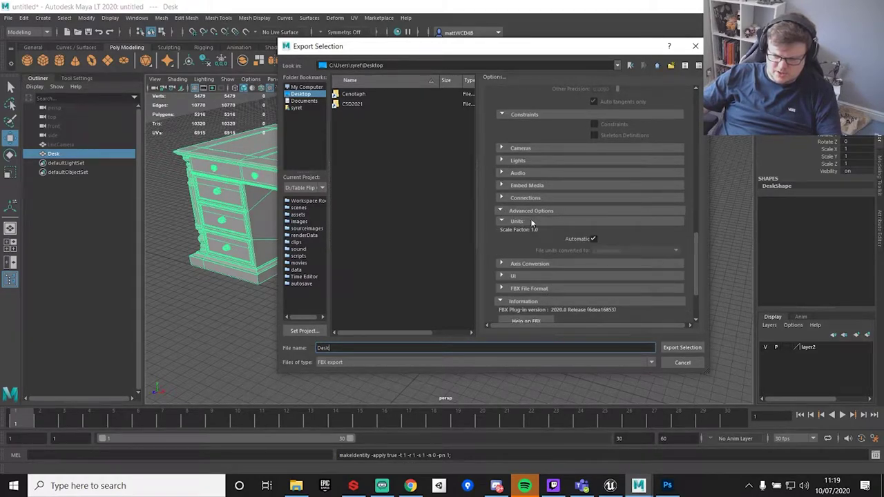
left_click(524, 222)
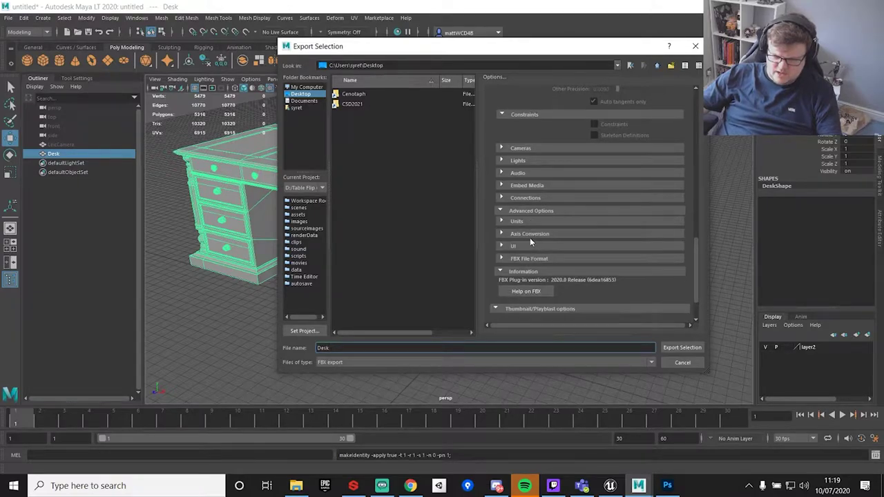
left_click(527, 259)
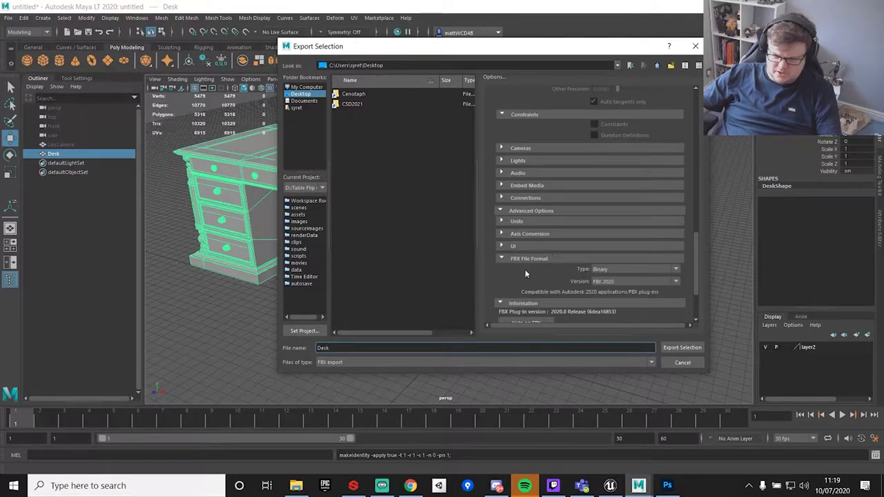
left_click(625, 269)
left_click(599, 285)
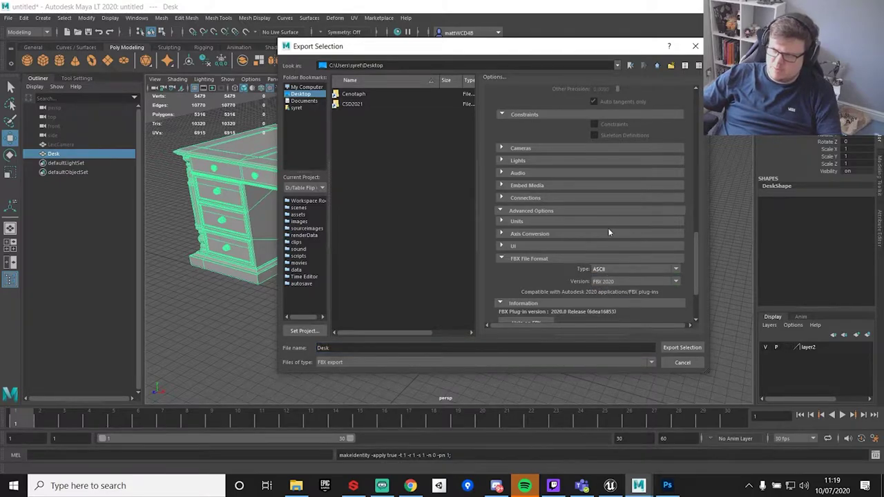
left_click(618, 281)
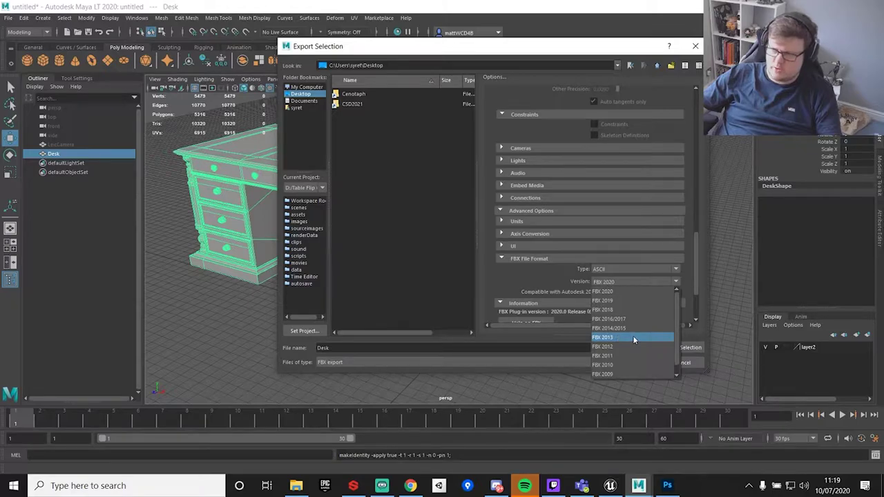
left_click(638, 291)
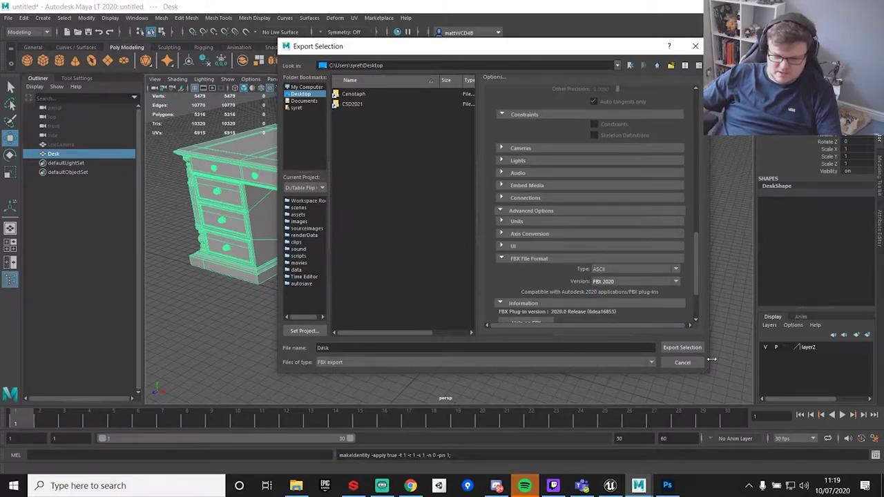
left_click(680, 347)
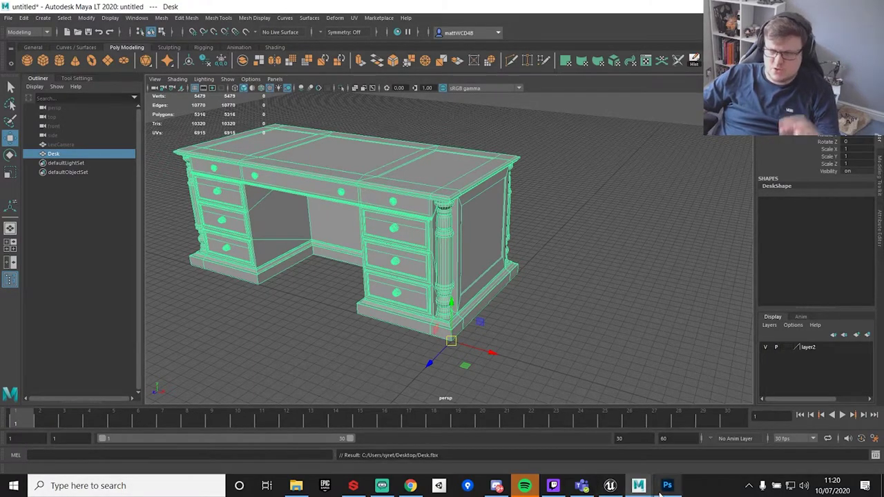
Step: Leave Maya, minimize the Camera folder to reveal the desktop, and return to Unreal
left_click(525, 290)
left_click(483, 263)
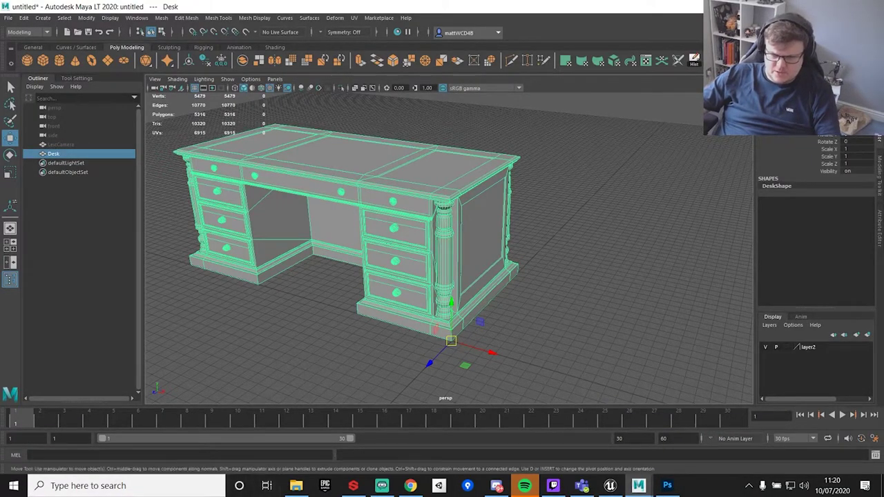
key("alt+Tab")
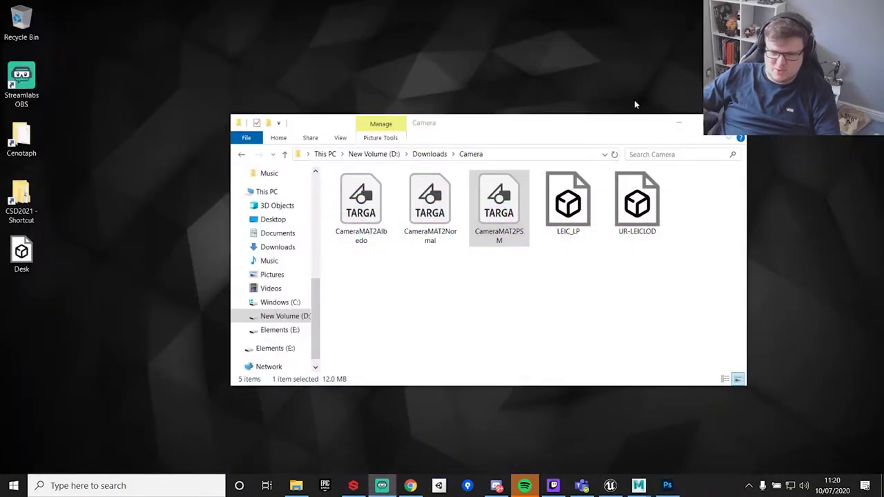
left_click(679, 122)
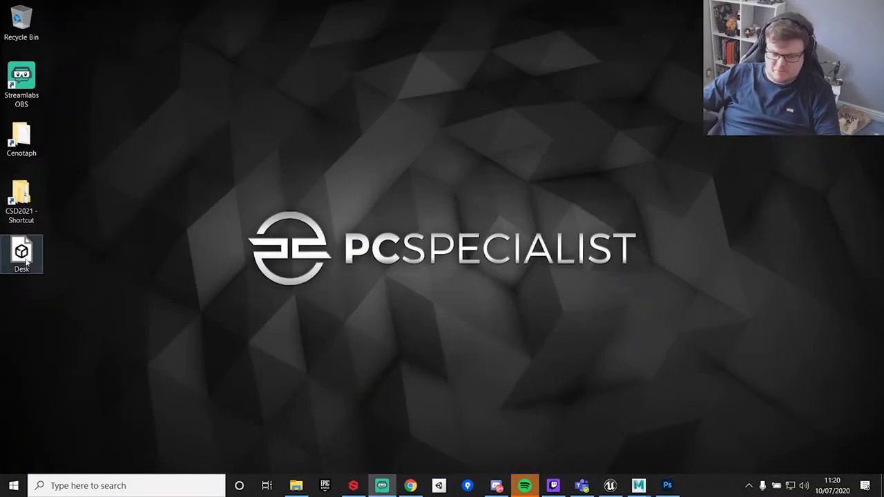
left_click(609, 486)
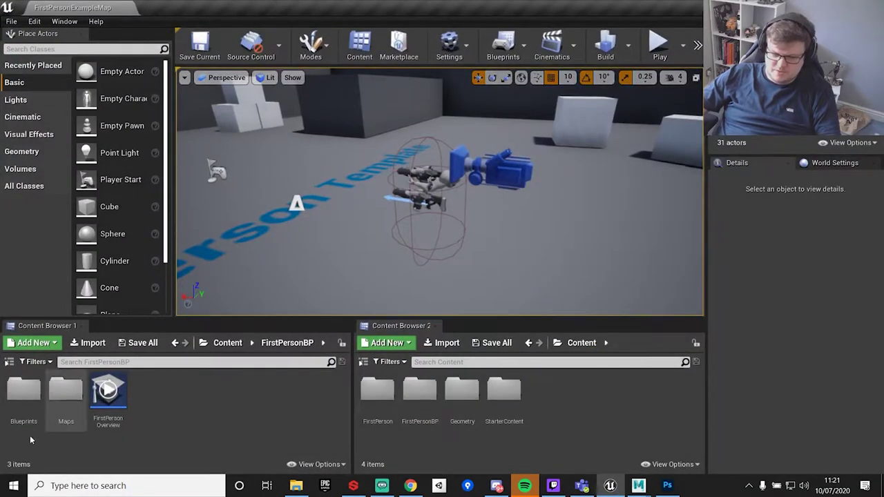
Step: Make a UE4Demo folder inside FirstPersonBP, then navigate back up to the Content root
right_click(202, 424)
left_click(253, 65)
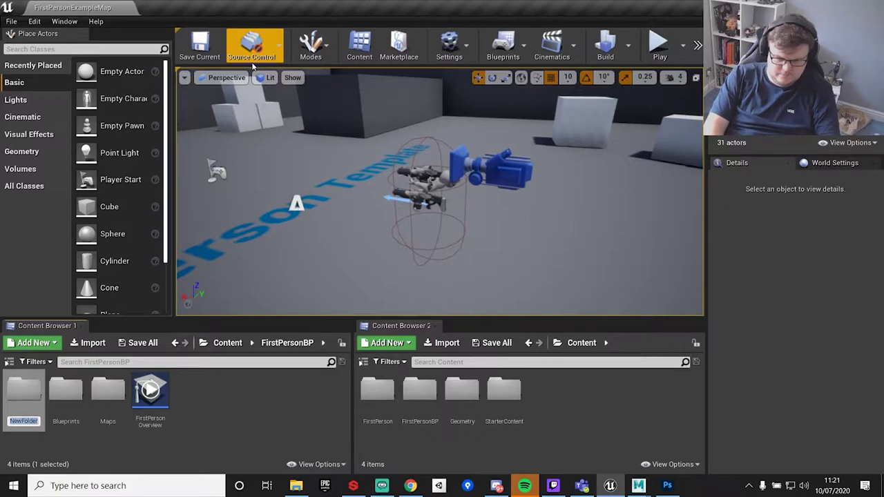
type("UE4 D")
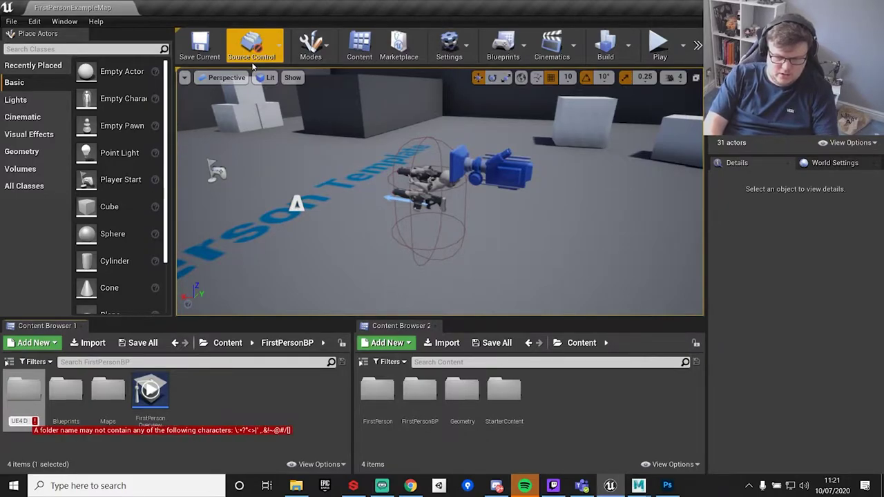
key("BackSpace")
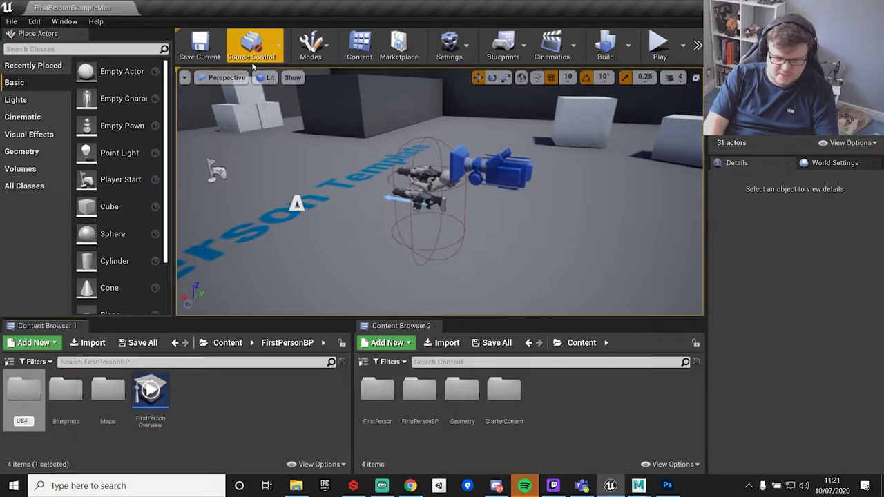
type("Demo")
key("Return")
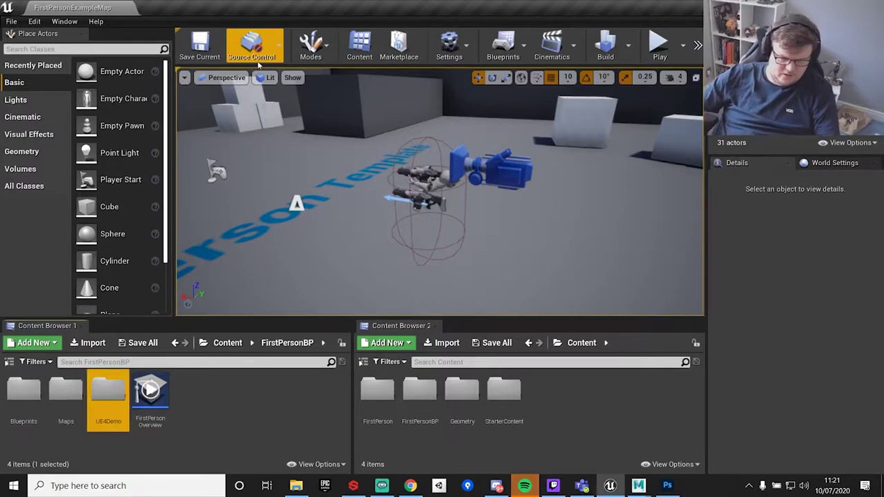
double_click(114, 393)
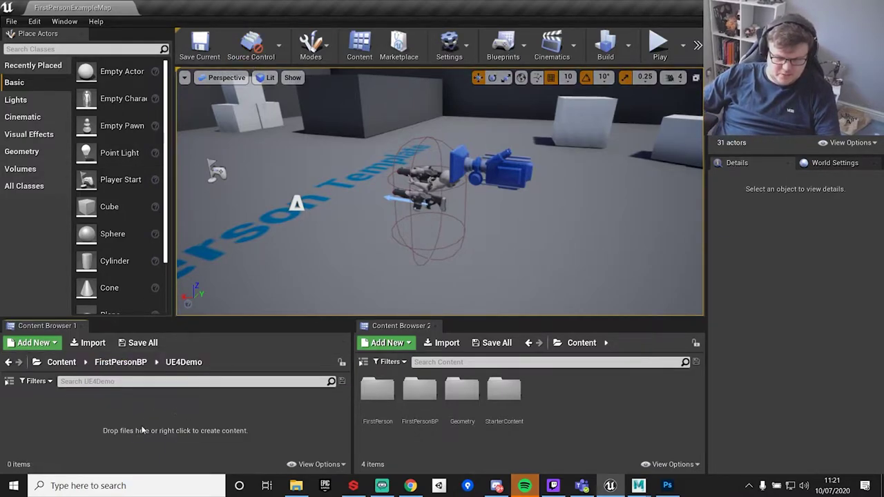
left_click(121, 361)
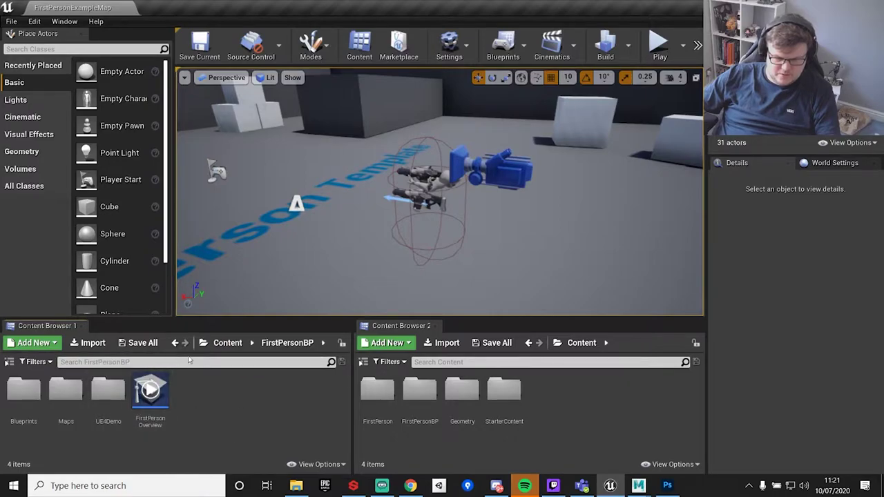
left_click(216, 343)
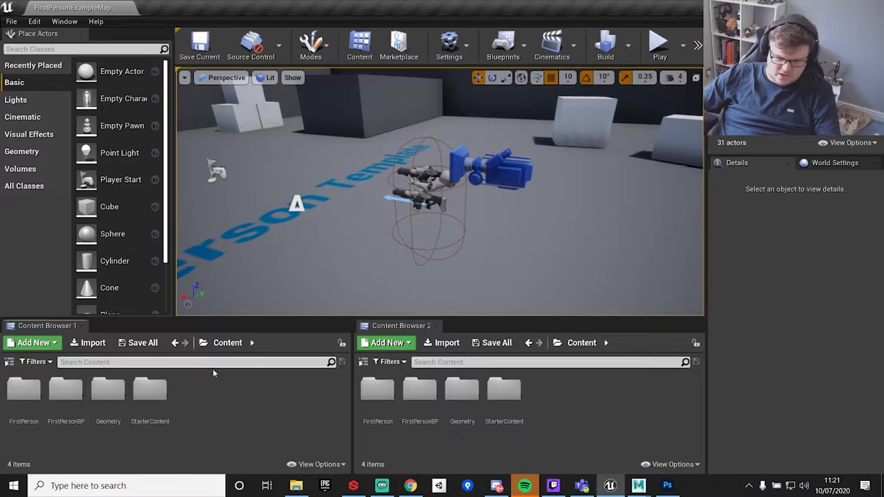
Step: Create a UE4Demo folder directly under Content and open it
right_click(227, 407)
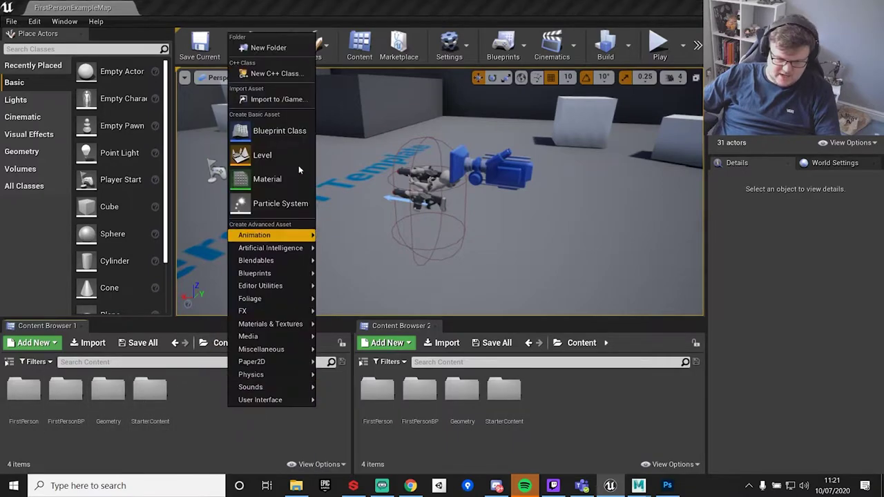
left_click(258, 48)
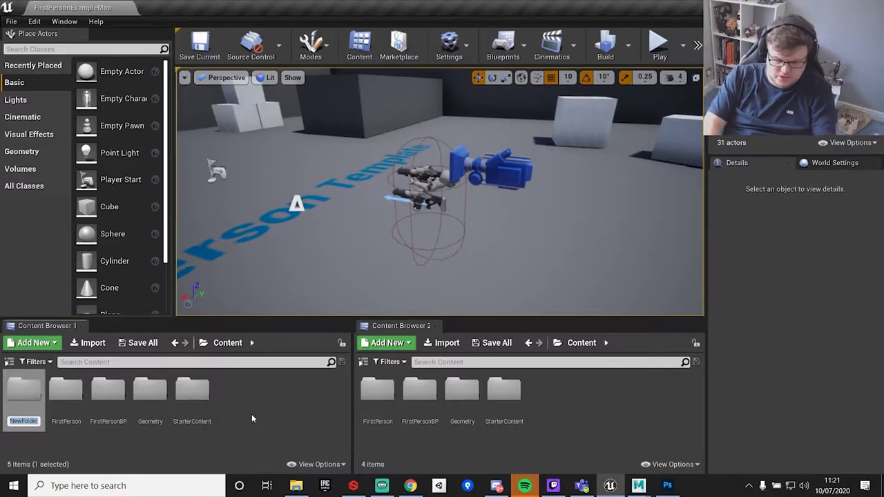
type("UE4Demo")
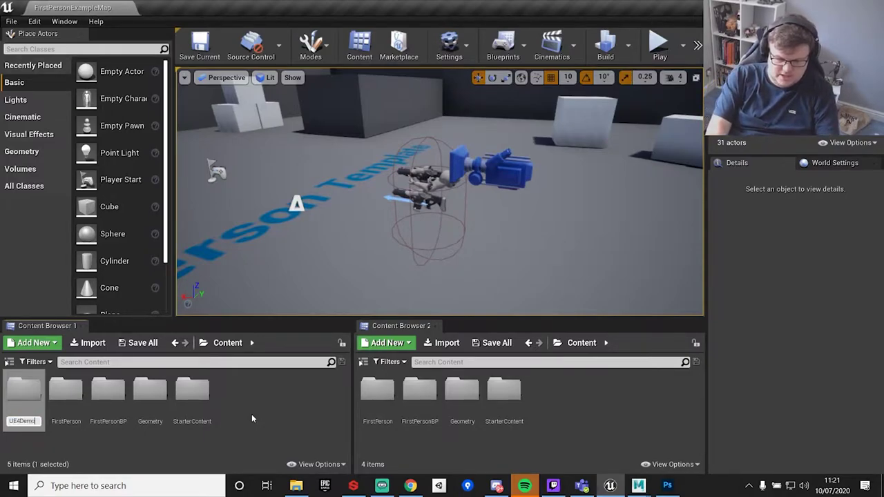
key("Return")
double_click(200, 407)
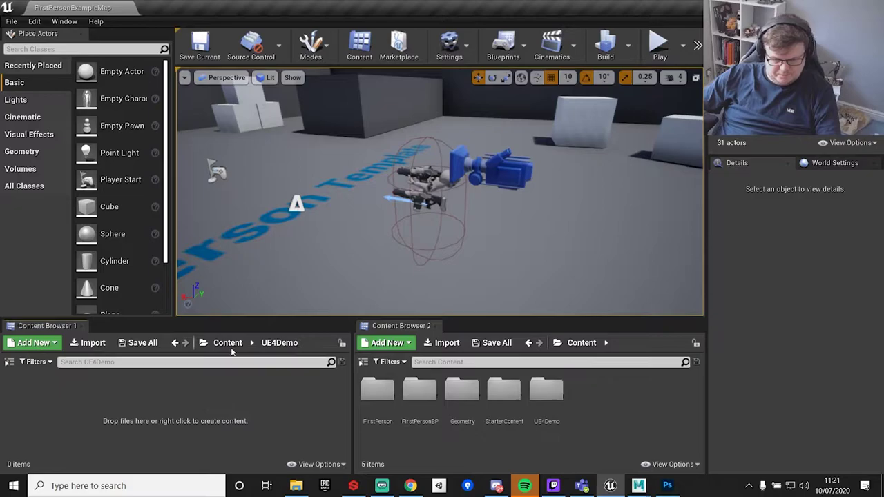
Step: Add FBX, Materials and Textures subfolders inside UE4Demo, then open FBX
right_click(174, 432)
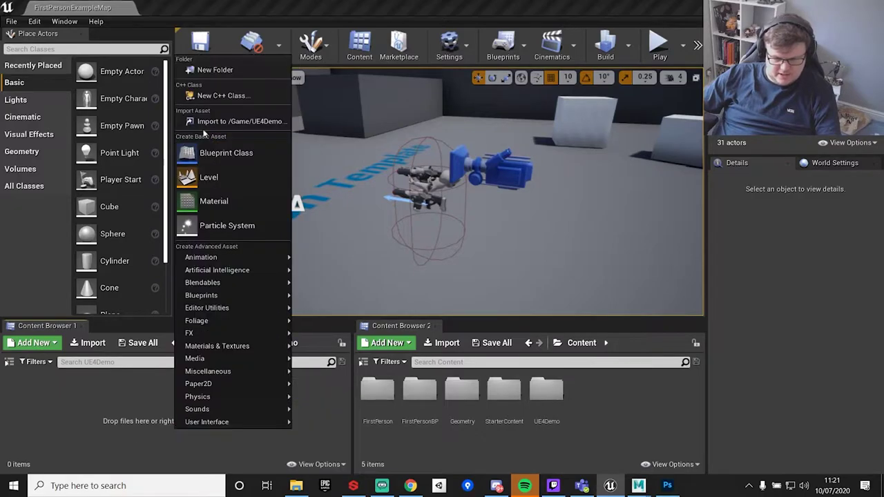
left_click(219, 69)
type("FBX|")
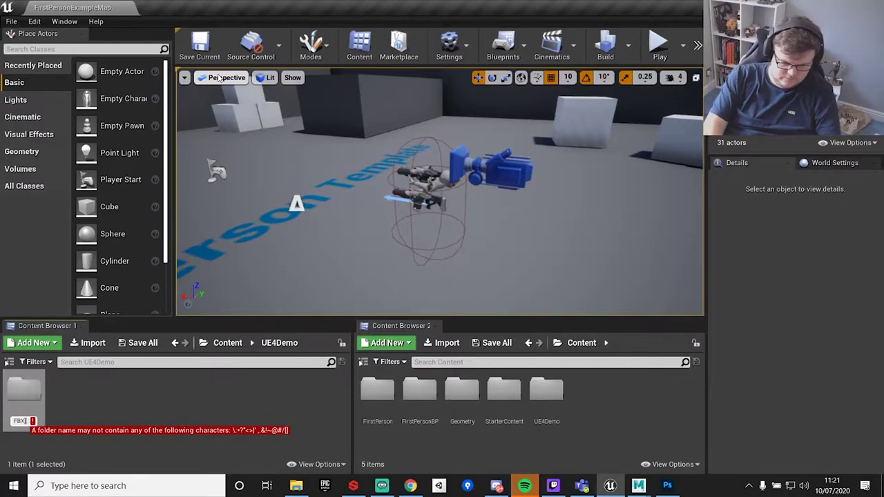
key("BackSpace")
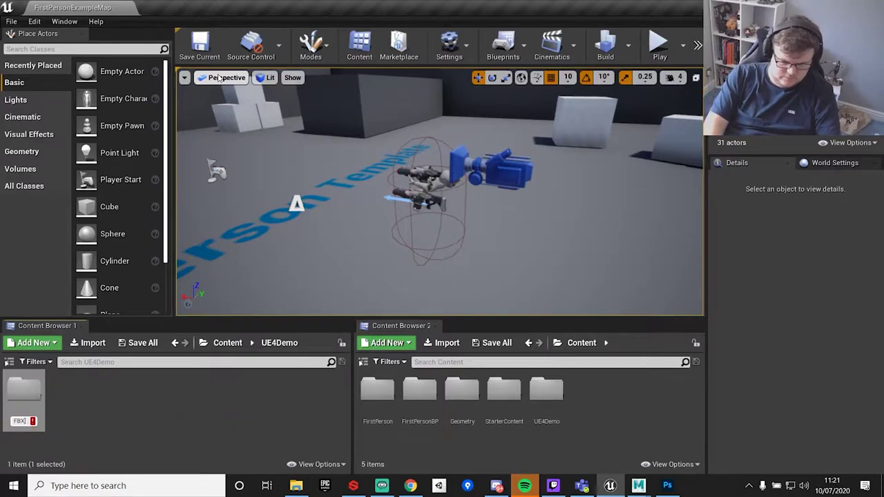
key("Return")
right_click(104, 411)
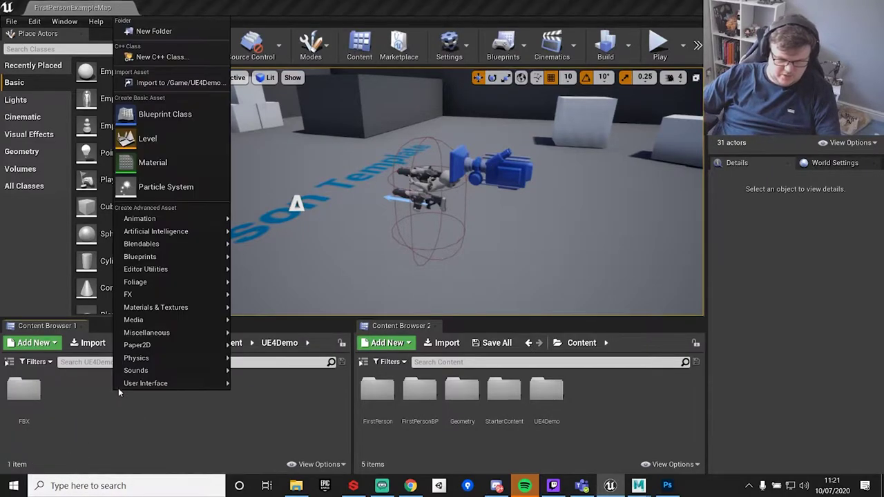
left_click(166, 30)
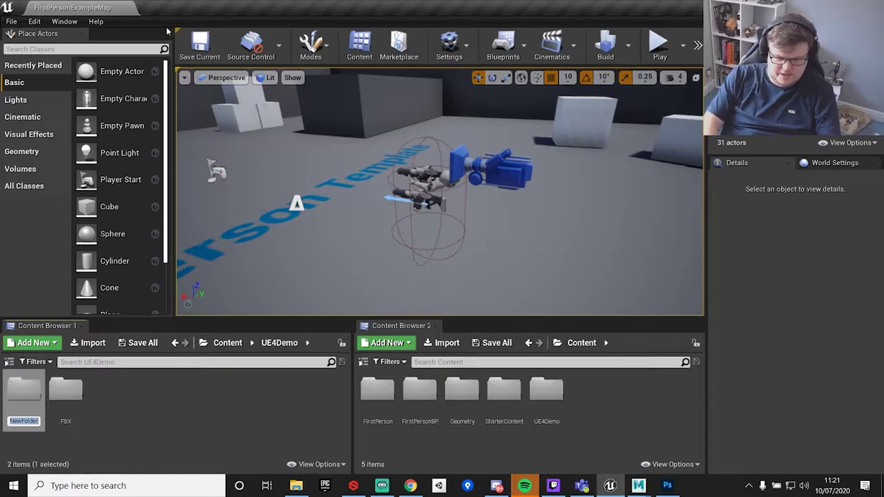
type("Materials")
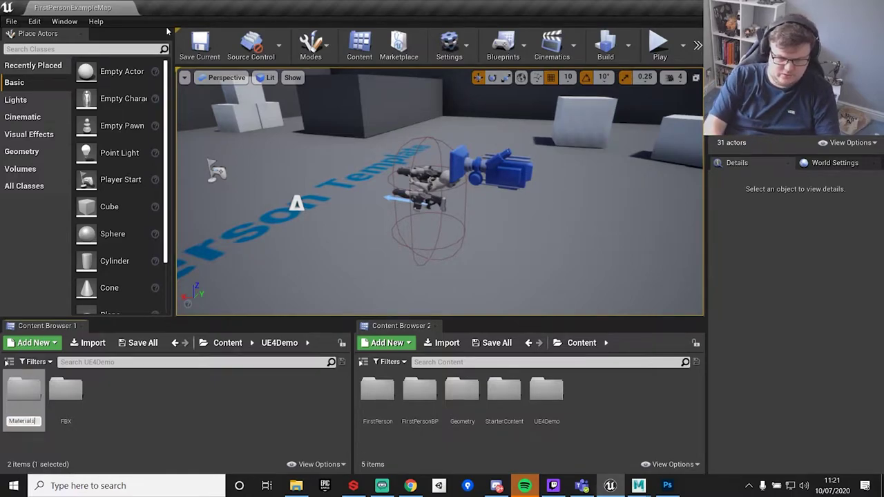
key("Return")
right_click(116, 441)
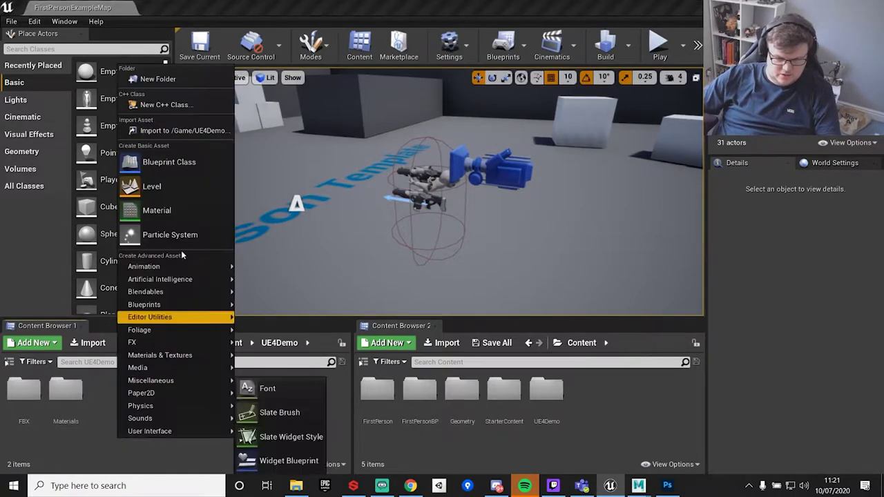
left_click(164, 80)
type("Te")
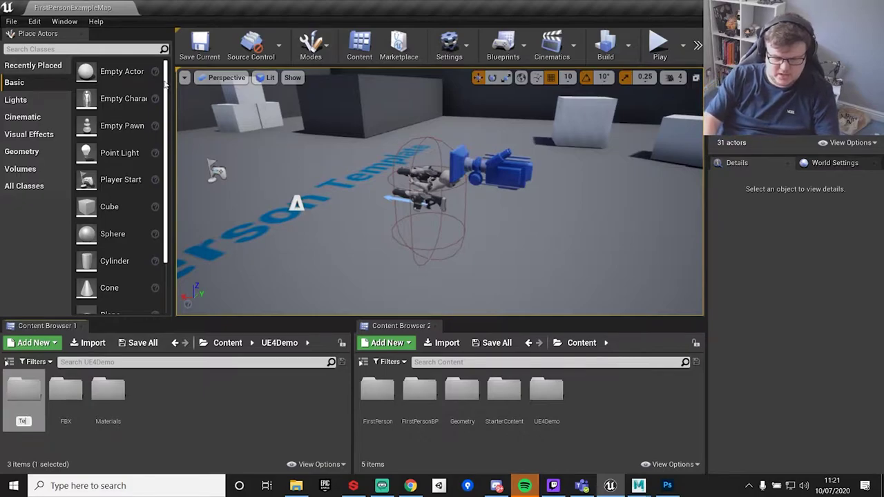
type("xtures")
key("Return")
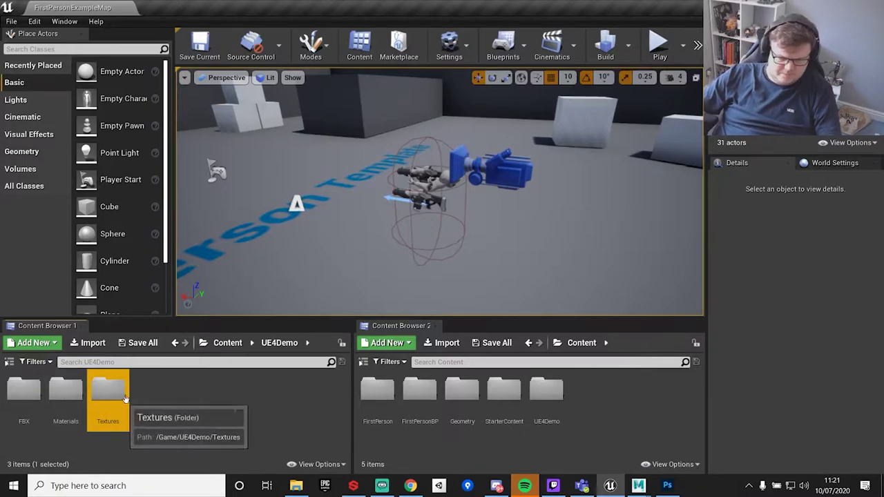
double_click(31, 400)
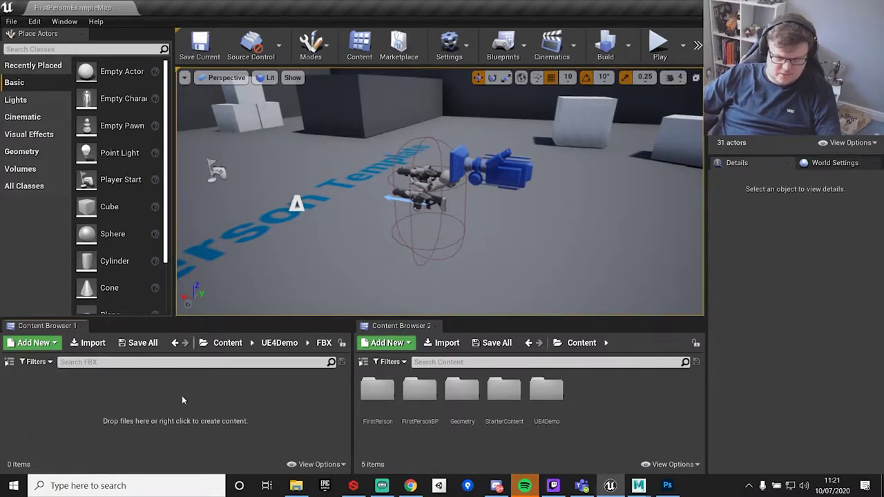
Step: Import the Desk FBX from the Desktop into the FBX folder
right_click(144, 402)
left_click(222, 94)
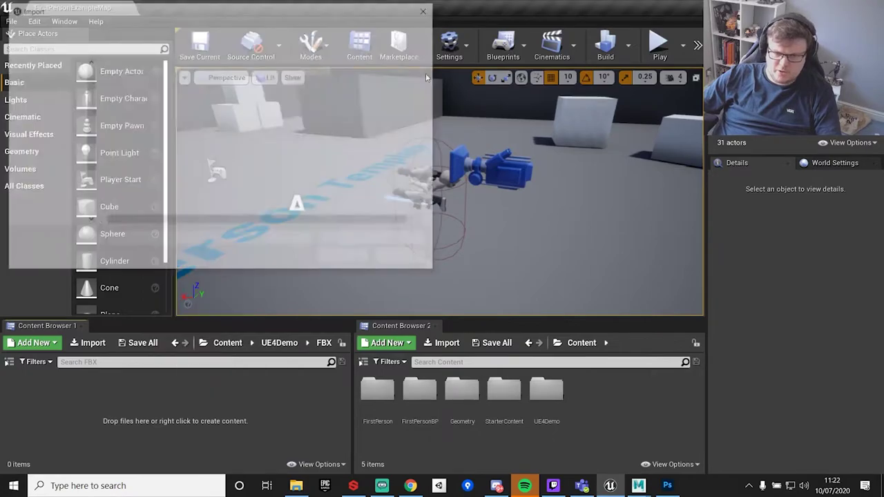
left_click(47, 122)
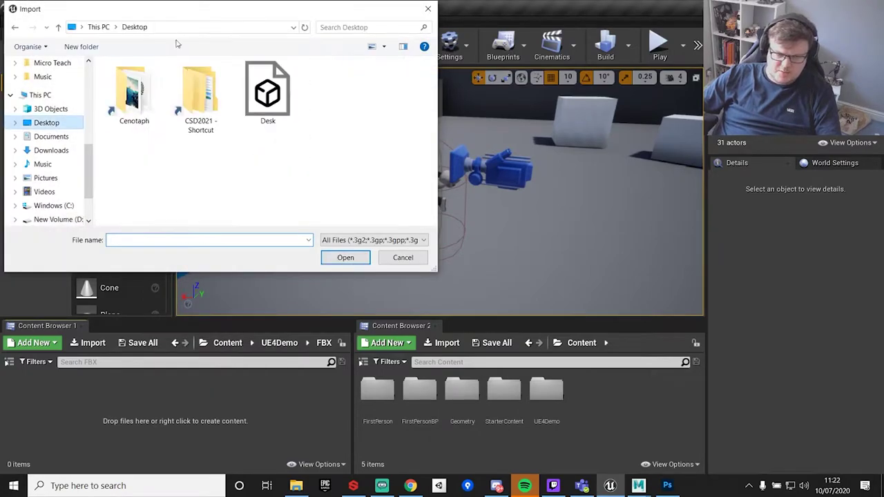
double_click(271, 99)
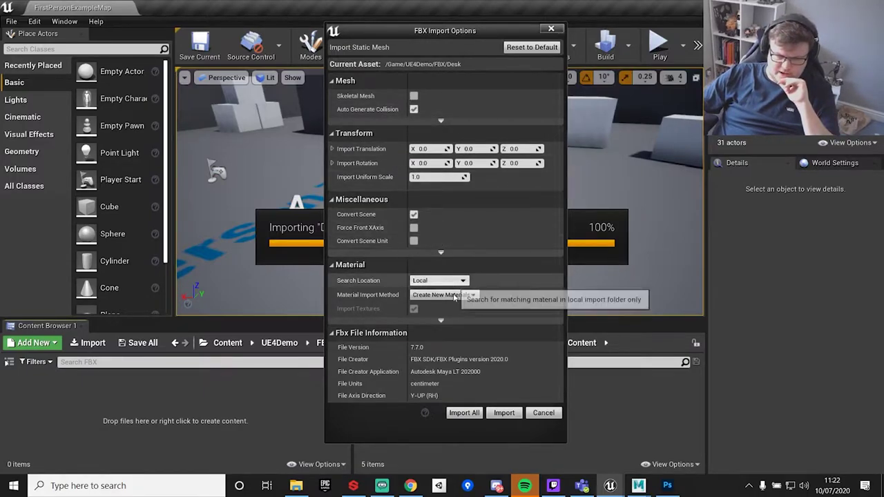
Step: Choose Do Not Create Material, disable Import Textures, enable One Convex Hull Per UCX, disable Generate Lightmap UVs
left_click(473, 295)
left_click(435, 318)
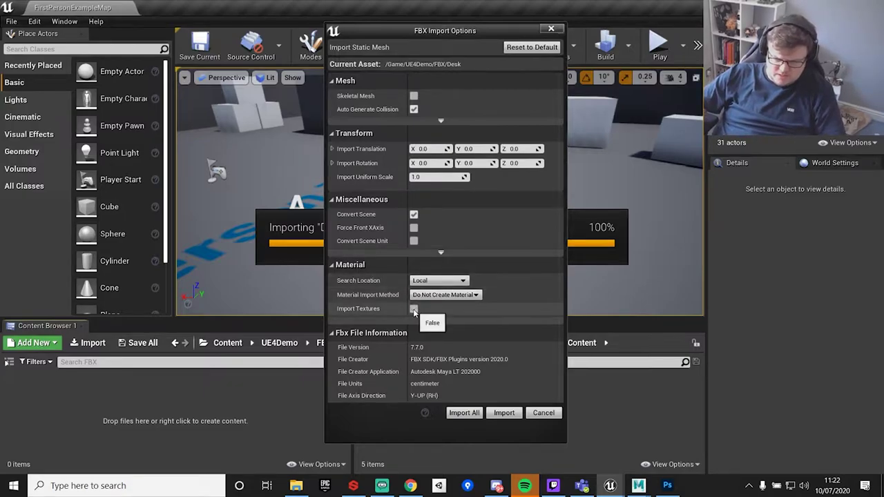
left_click(413, 309)
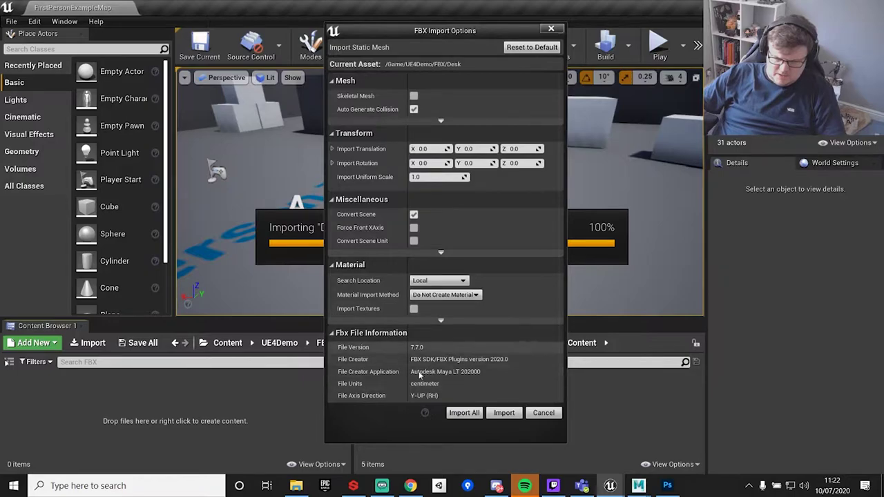
left_click(440, 121)
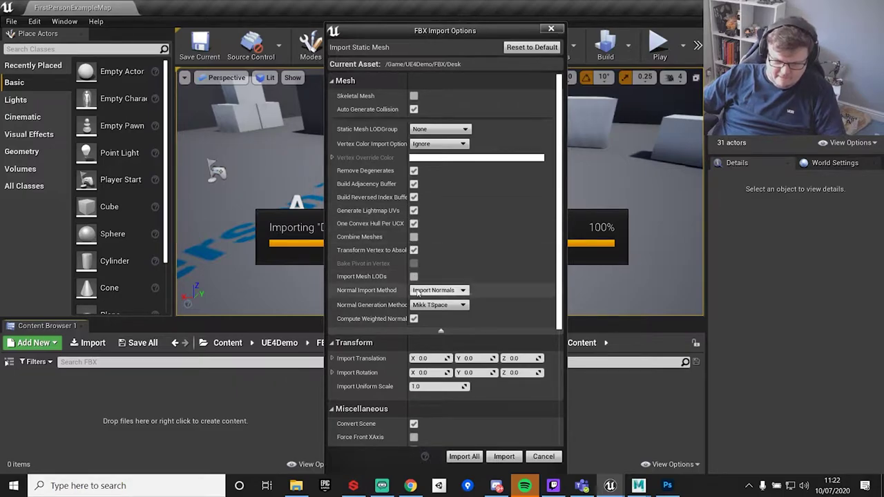
left_click(414, 223)
left_click(413, 209)
Step: Switch over to the desk model in Maya's UV Editor
right_click(423, 211)
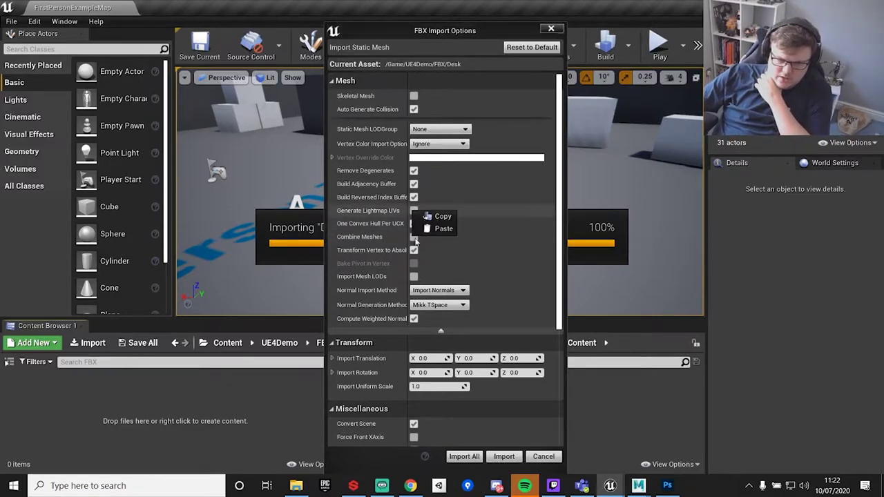
mouse_move(640, 486)
left_click(701, 435)
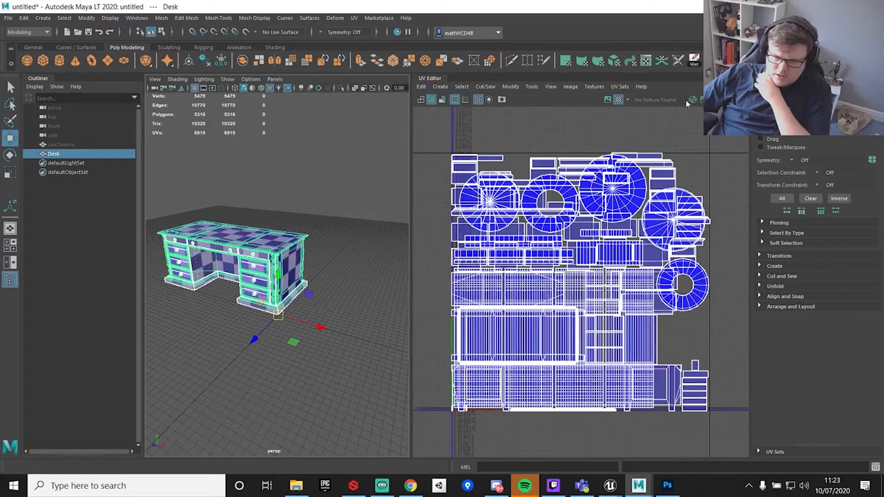
Step: Show the desk's Lightmap UV set layout from UV Sets, then switch back to Unreal
left_click(815, 450)
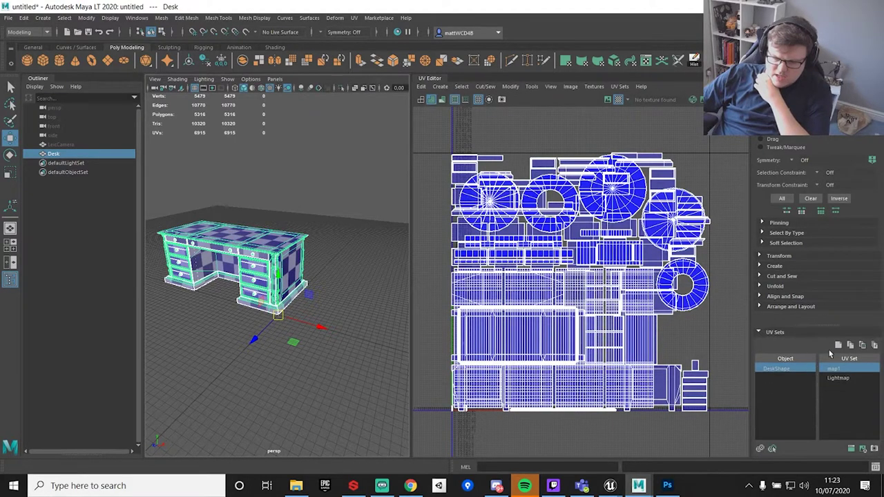
left_click(842, 379)
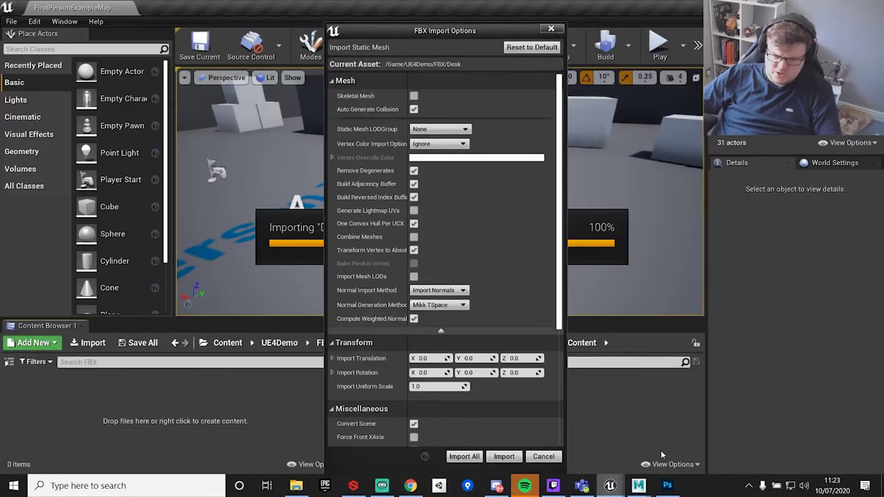
left_click(609, 486)
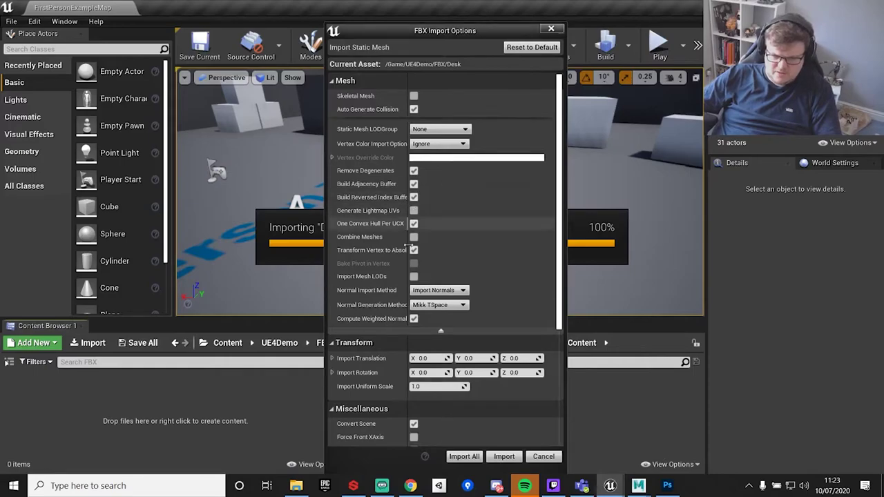
Step: Recheck the advanced Mesh options and Import All to bring the Desk into UE4Demo/FBX
left_click(441, 331)
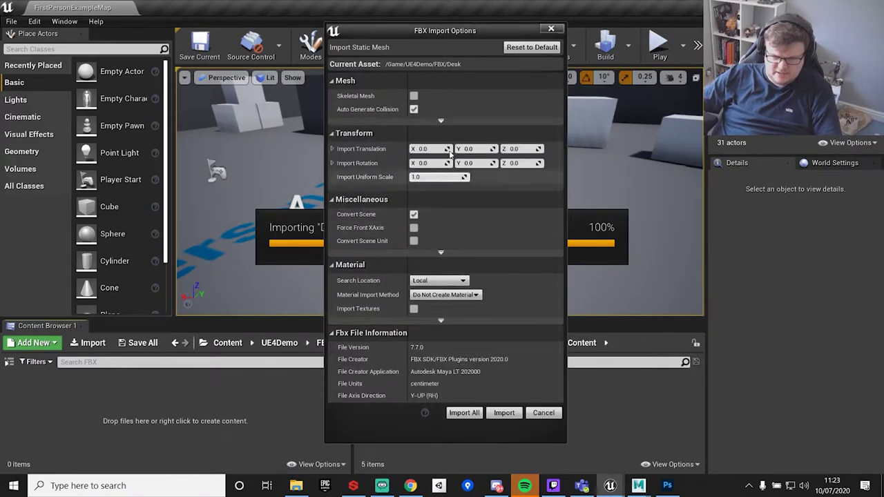
left_click(440, 120)
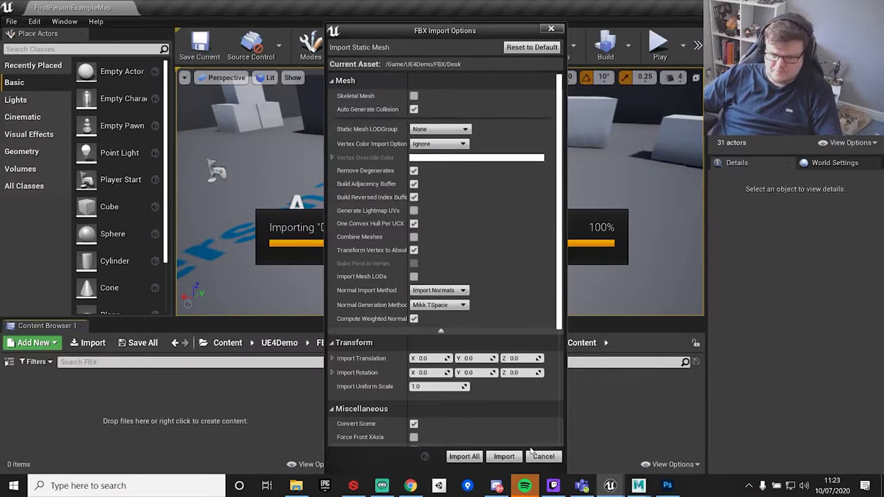
left_click(475, 461)
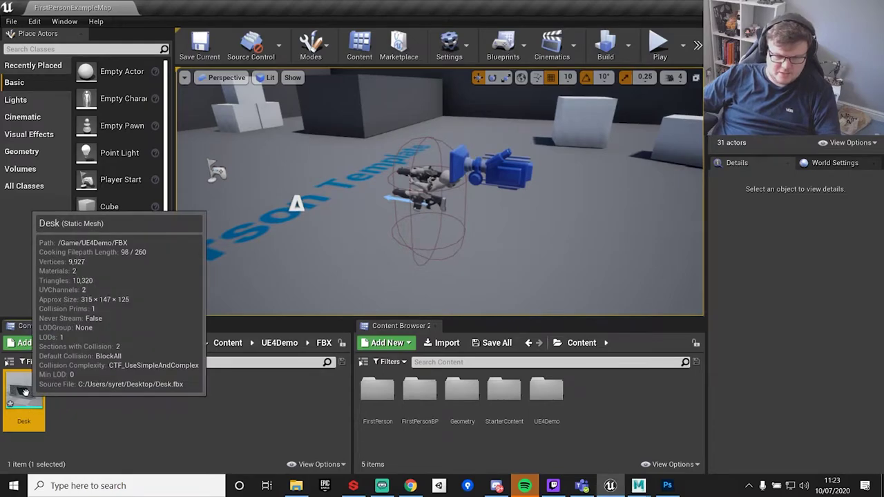
Step: Drop the Desk asset onto the level floor and rotate it 90 degrees
left_click_drag(25, 391, 485, 197)
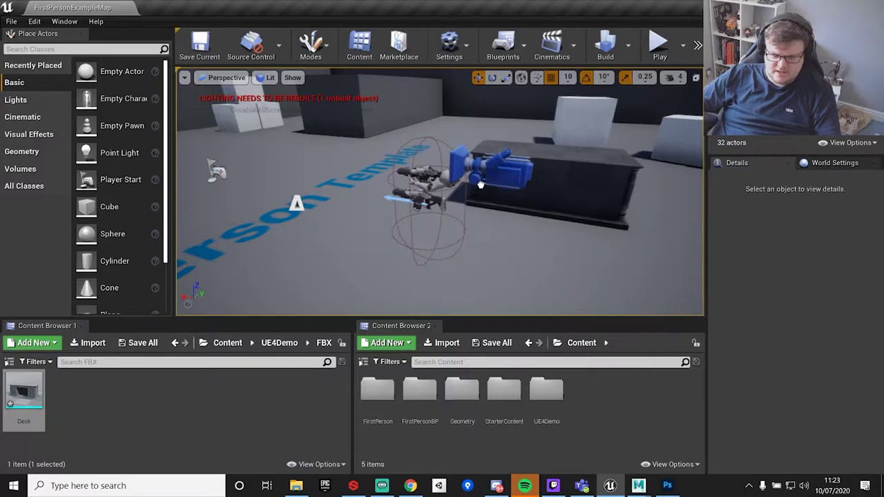
right_click_drag(486, 198, 511, 201)
key("e")
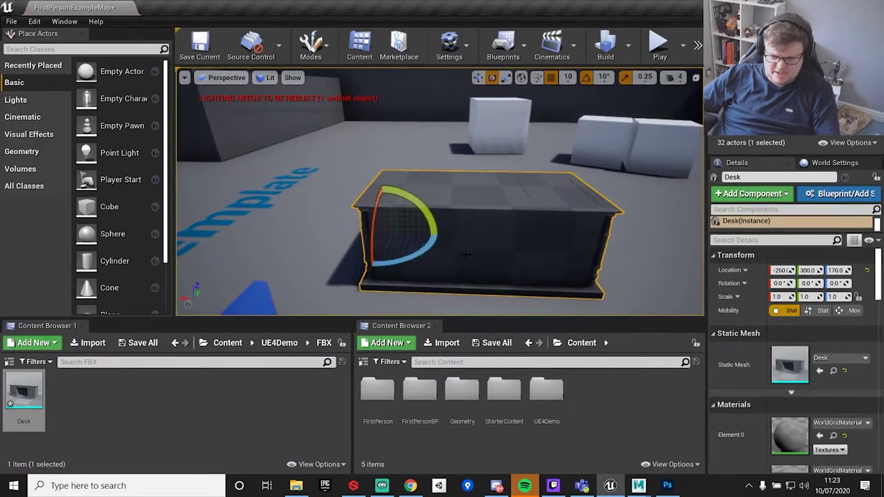
left_click_drag(395, 202, 422, 220)
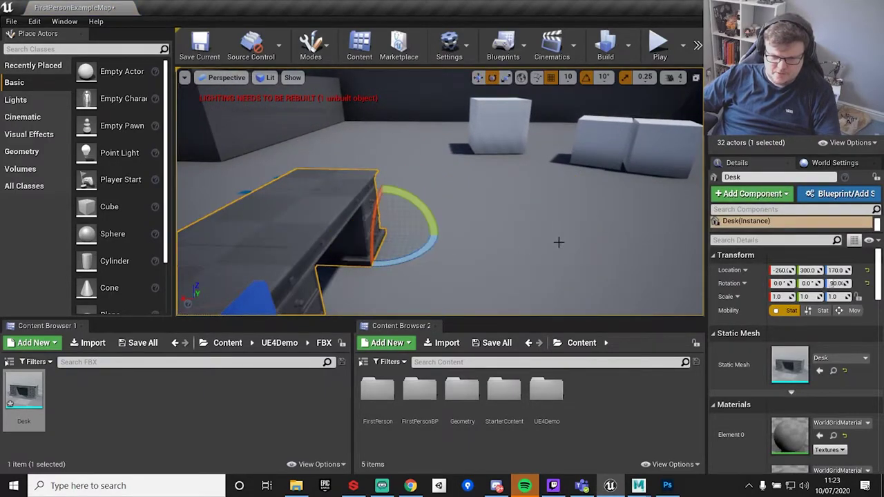
key("f")
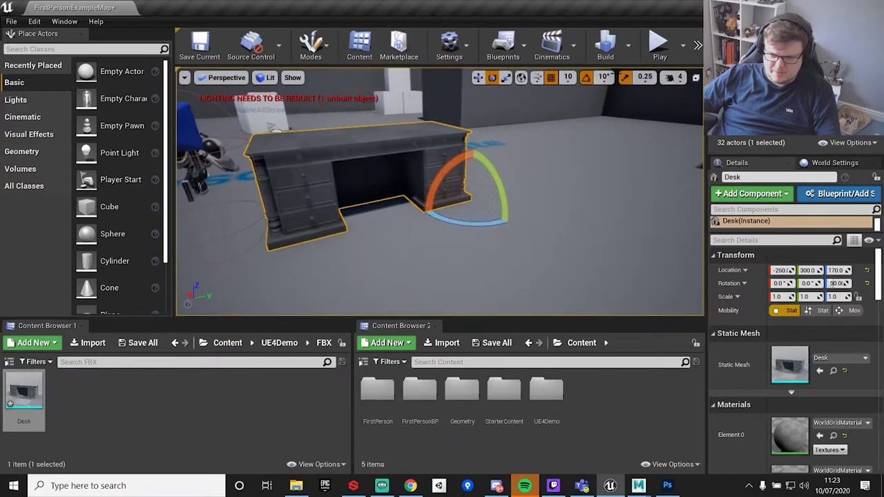
Step: Slide the desk along Y and over to the right in the level
key("w")
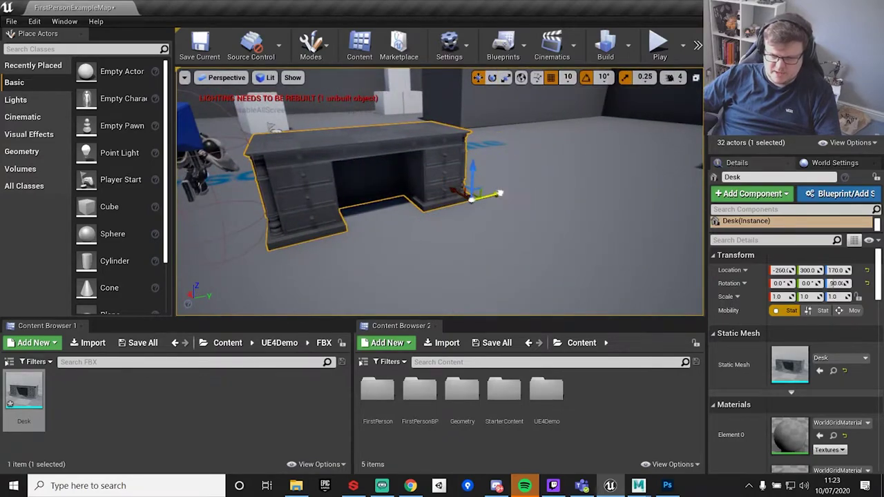
mouse_move(499, 194)
left_mouse_down()
mouse_move(511, 192)
mouse_move(476, 195)
mouse_move(514, 195)
left_mouse_up()
left_click_drag(514, 285, 514, 285)
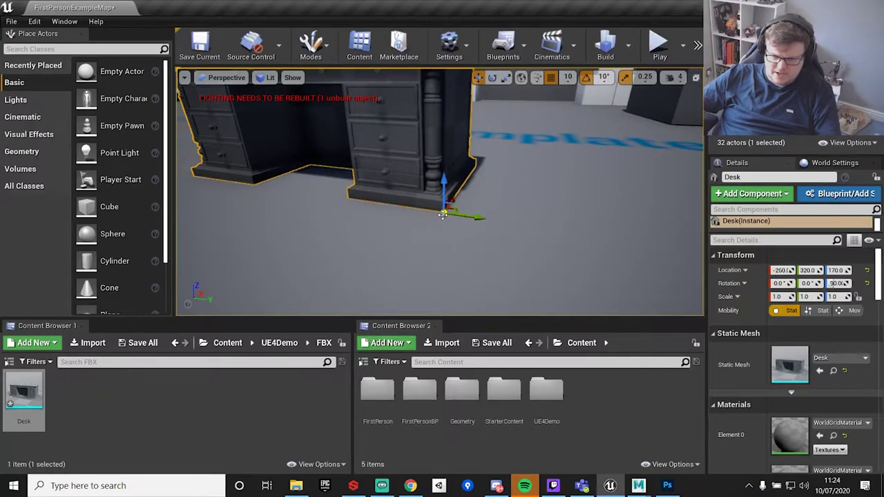
left_click_drag(441, 215, 547, 137)
left_click(387, 128)
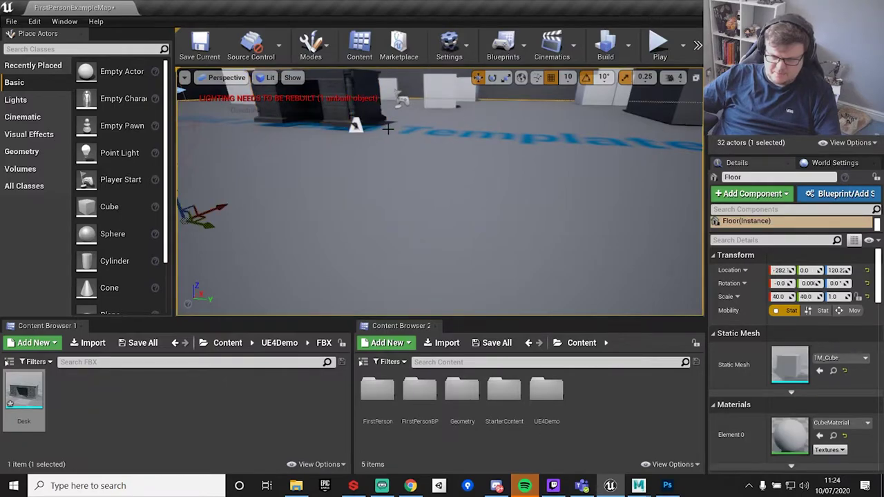
left_click(339, 117)
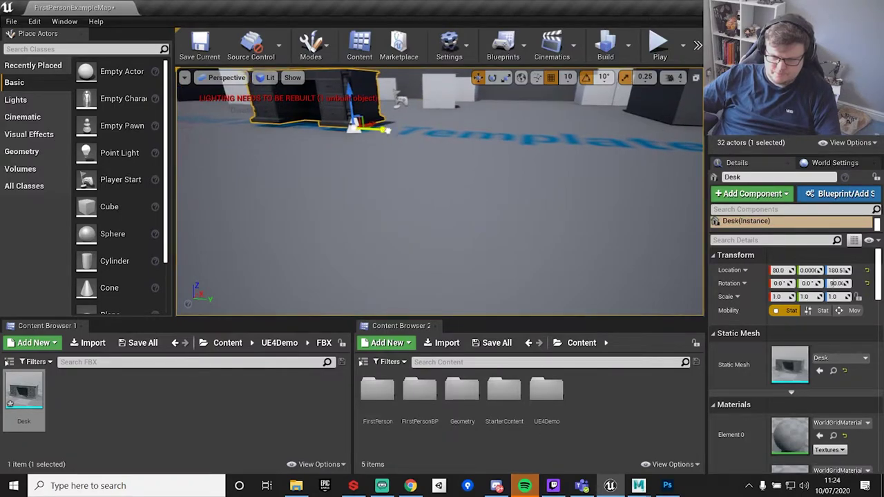
left_click_drag(356, 124, 642, 144)
right_click_drag(642, 143, 683, 149)
right_click_drag(432, 201, 432, 200)
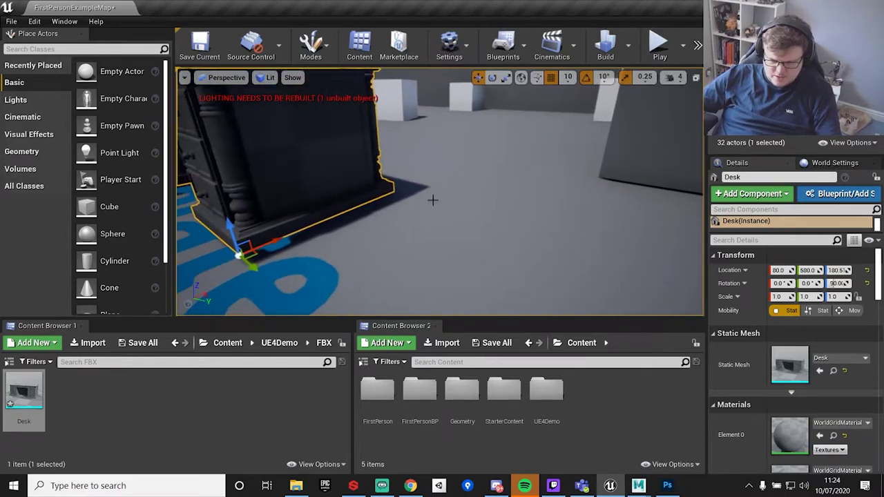
left_click_drag(238, 258, 541, 196)
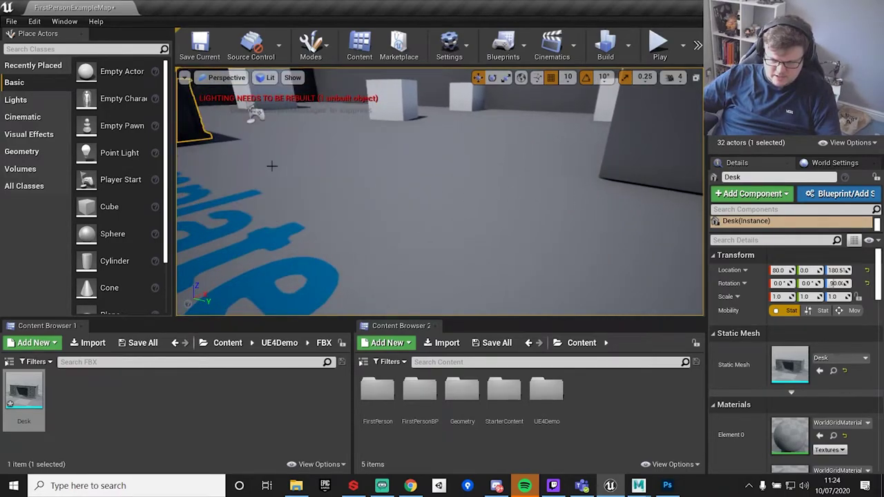
right_click_drag(378, 180, 379, 181)
left_click_drag(364, 159, 541, 198)
left_click_drag(472, 207, 680, 186)
Step: Check the desk's drawers up close, then move the desk toward the camera
left_click(627, 227)
right_click_drag(490, 241, 489, 240)
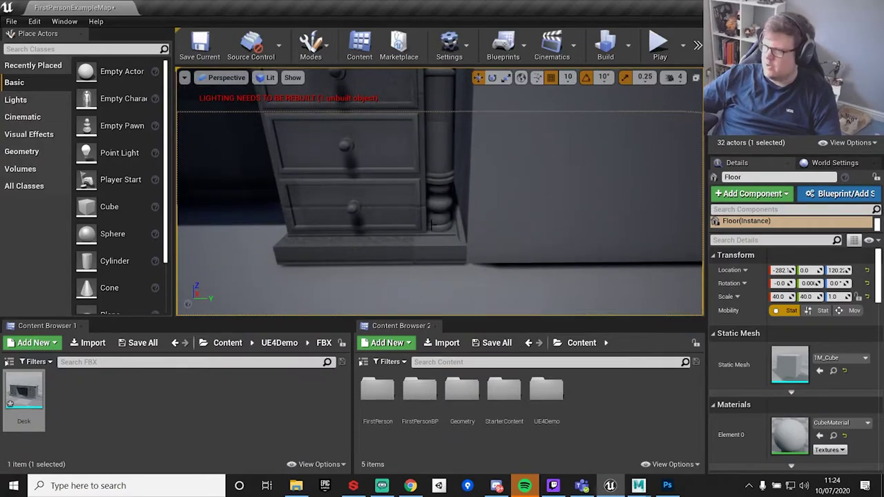
right_click_drag(426, 254, 425, 254)
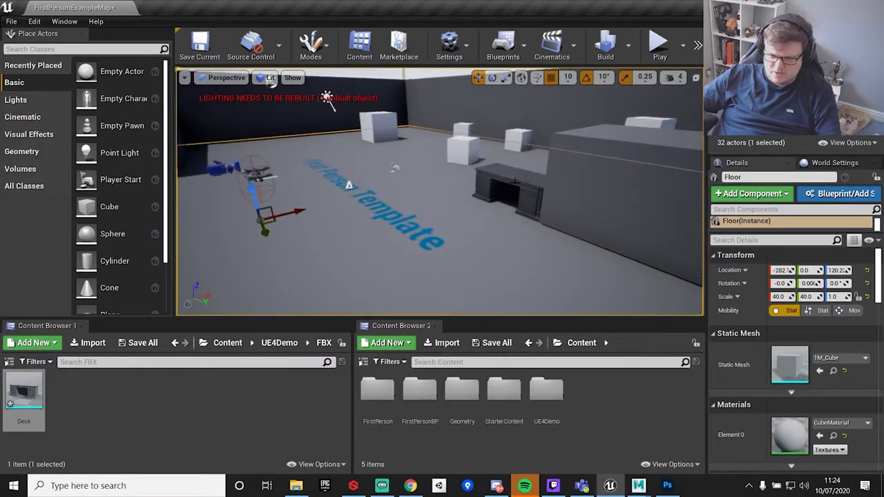
left_click(515, 181)
left_click_drag(560, 211, 384, 302)
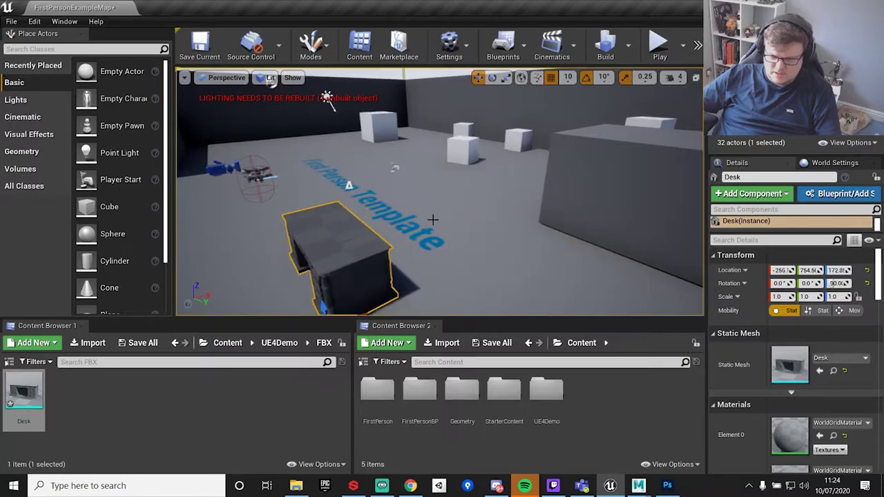
key("f")
Step: Rotate the desk about its vertical axis to 60 degrees
key("e")
left_click_drag(549, 316, 569, 302)
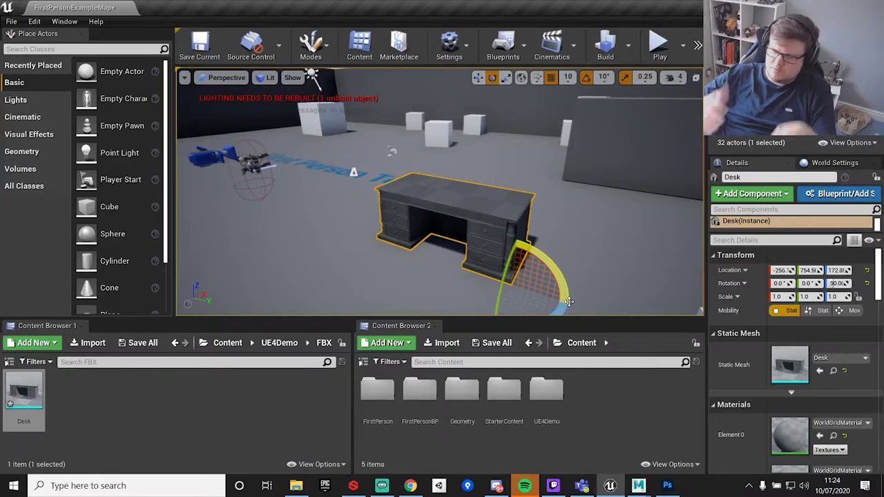
left_click_drag(568, 301, 514, 314)
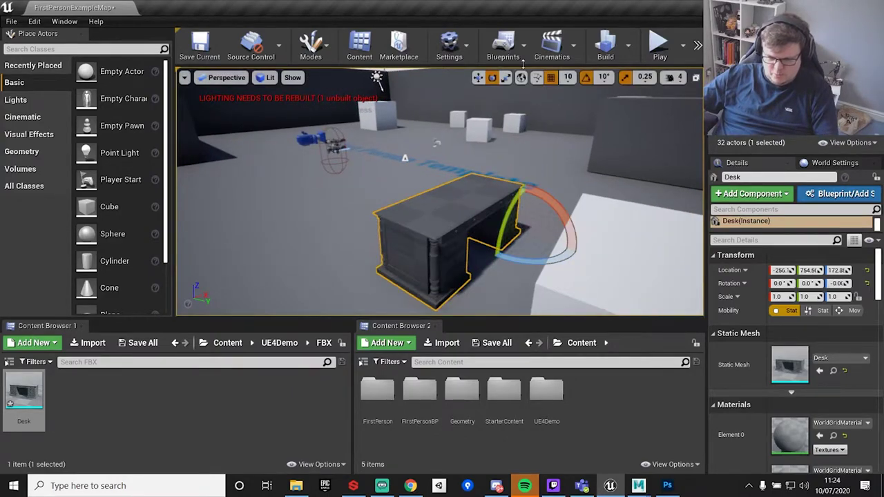
left_click_drag(528, 245, 570, 249)
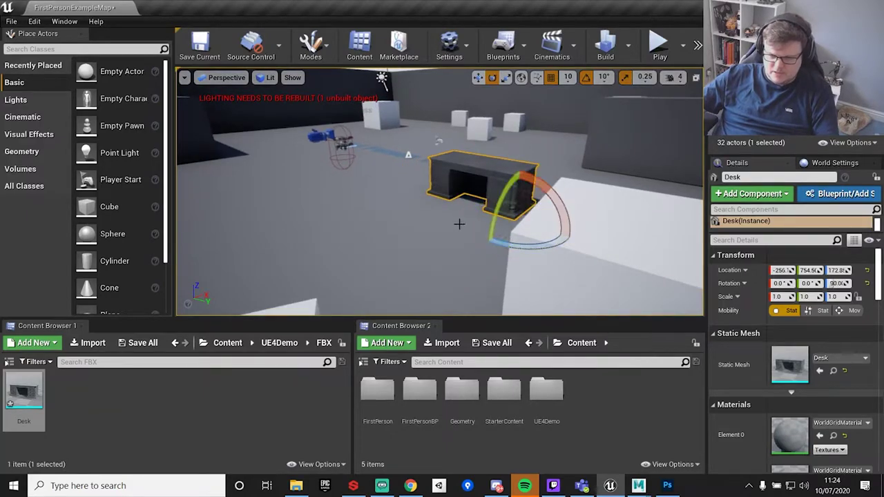
key("f")
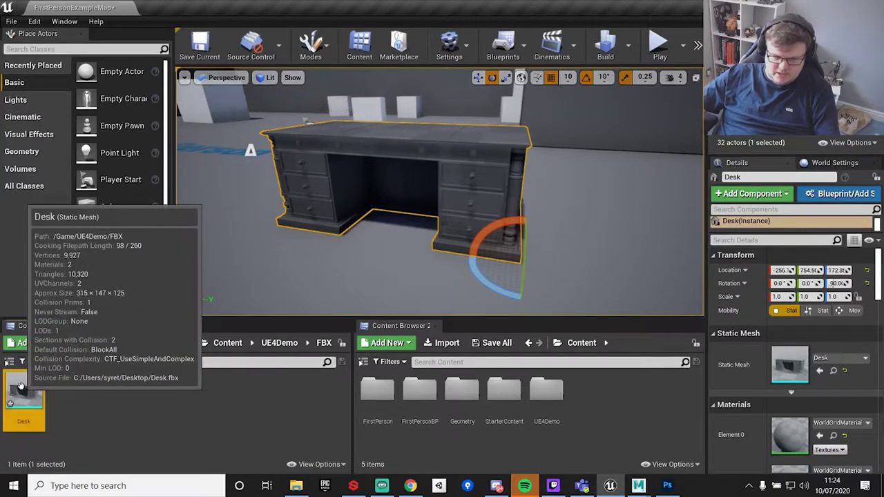
Step: Open the Desk static mesh and look through its LOD 0 build settings
double_click(21, 387)
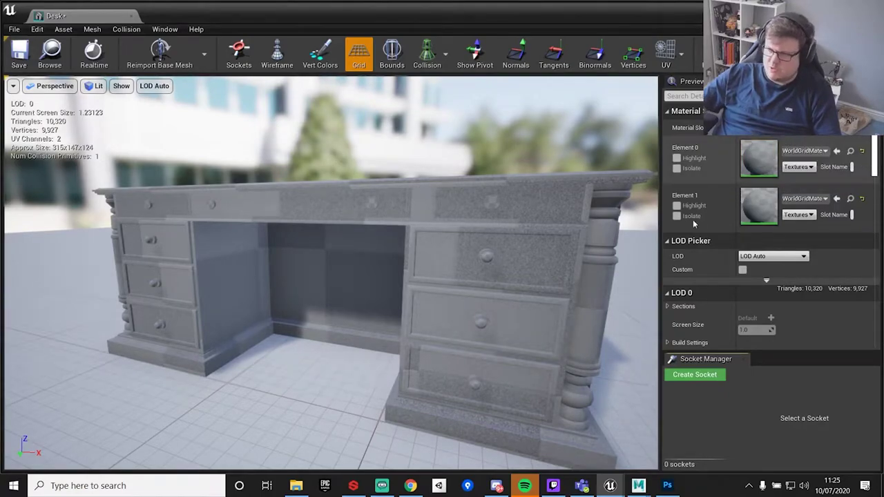
scroll(722, 194, "down", 1)
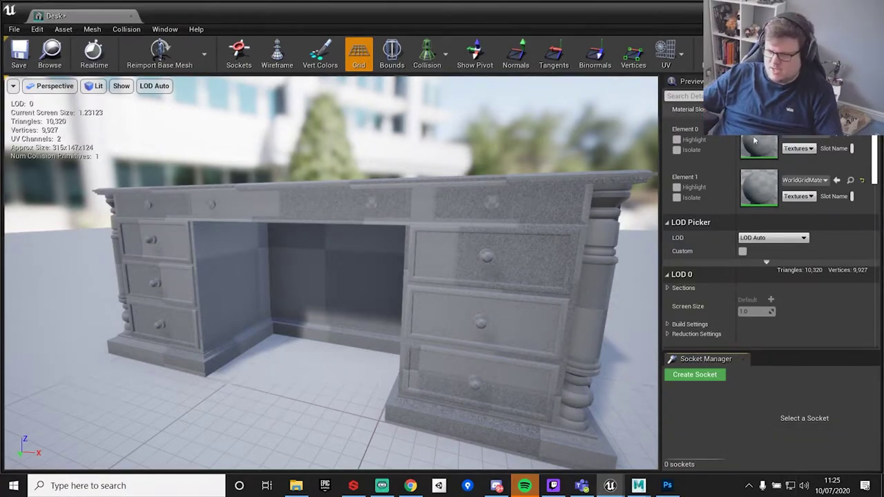
scroll(712, 165, "down", 2)
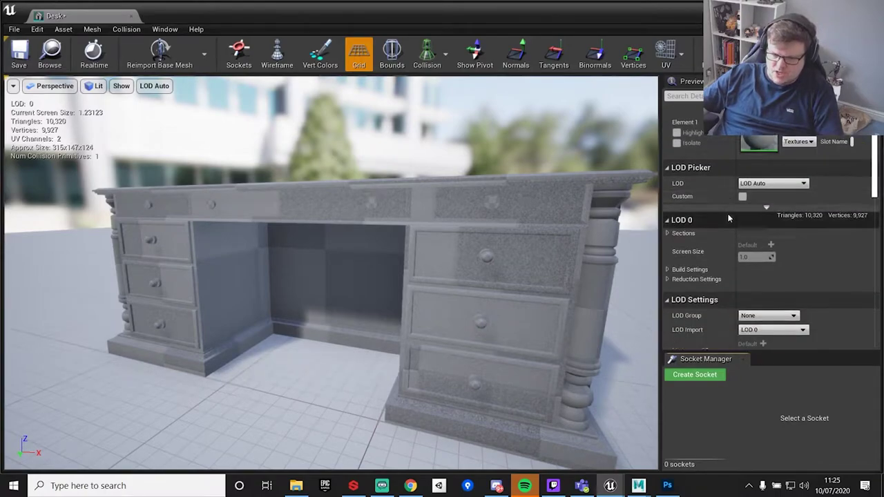
scroll(728, 219, "down", 1)
left_click(682, 250)
scroll(745, 292, "down", 2)
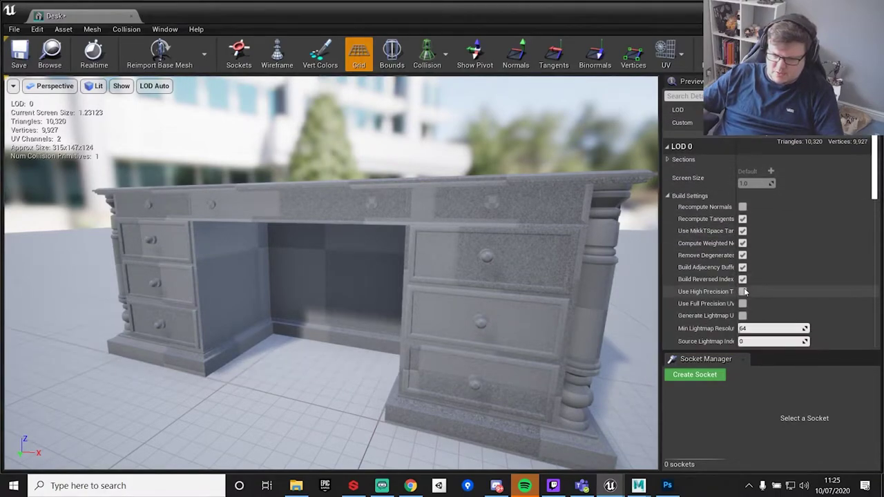
scroll(762, 304, "down", 2)
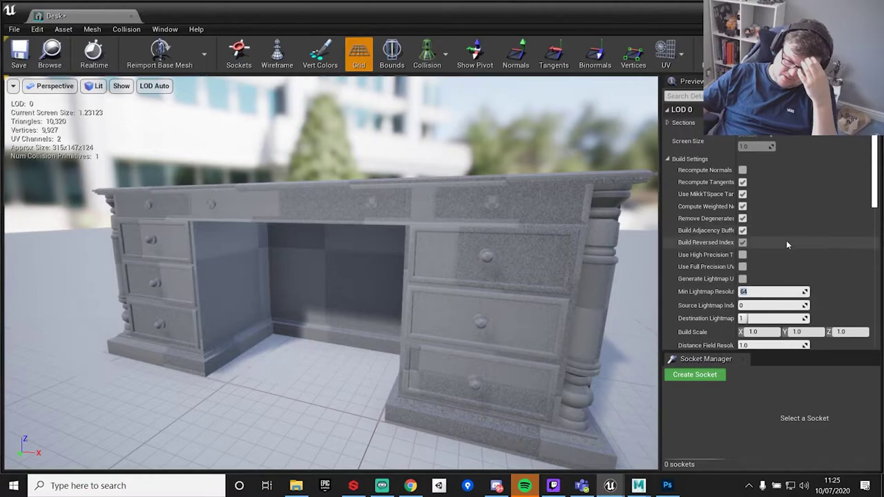
left_click(667, 159)
scroll(723, 252, "down", 5)
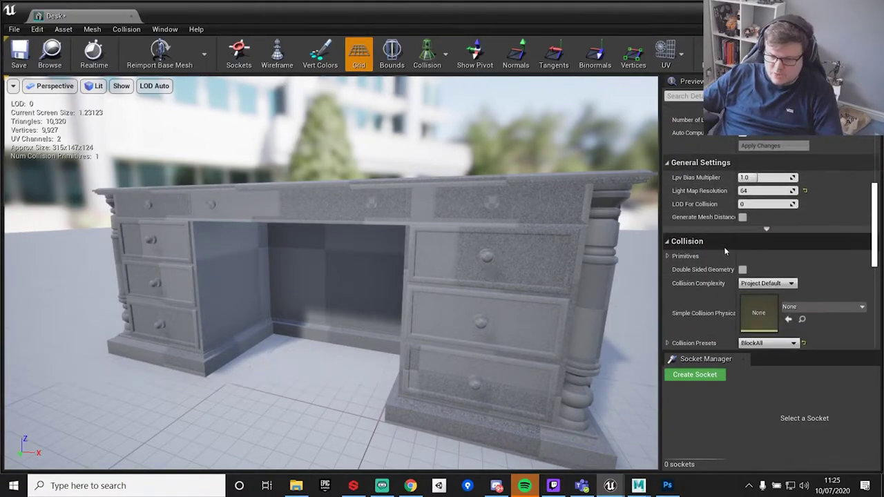
scroll(725, 253, "down", 5)
scroll(730, 257, "up", 6)
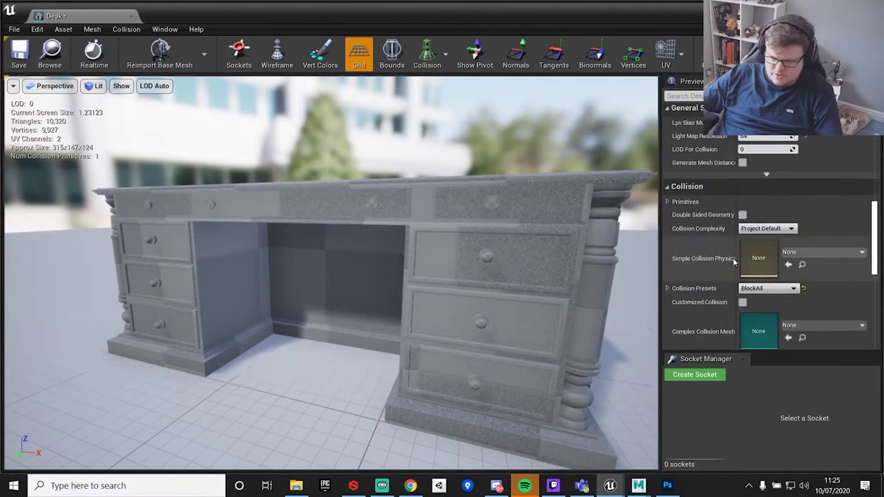
Step: Set the Desk's Light Map Resolution to 128
left_click(763, 172)
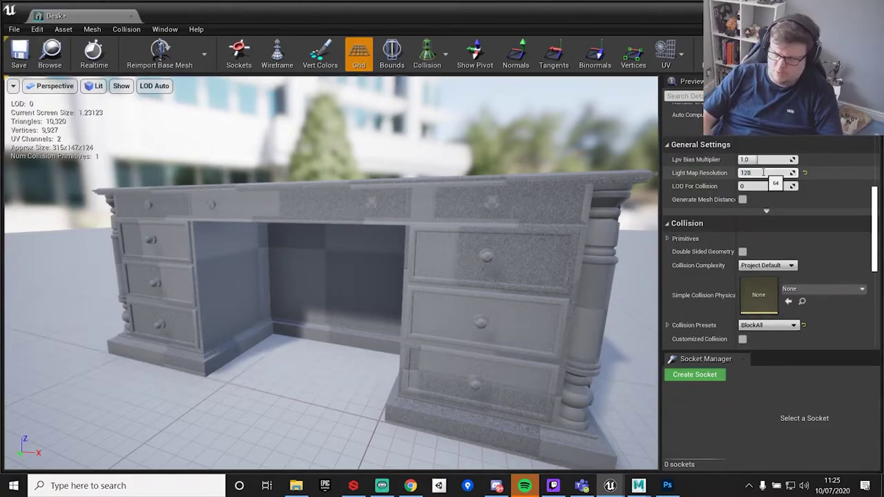
key("Return")
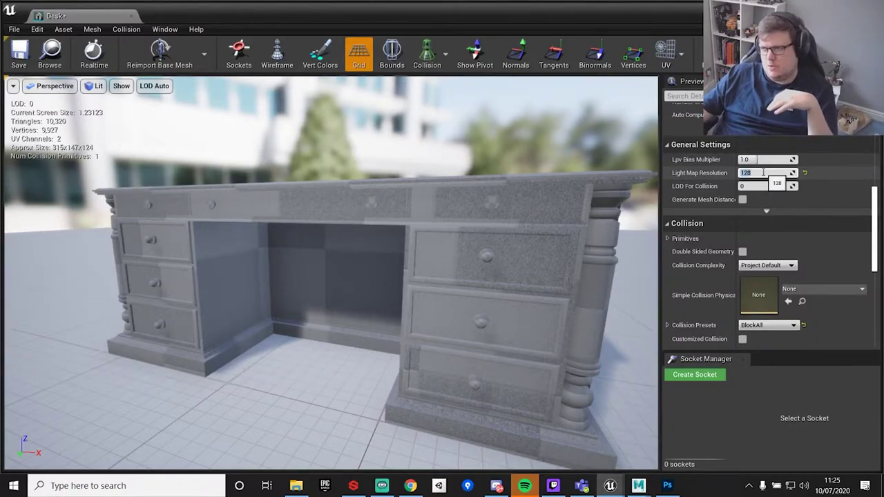
scroll(746, 193, "up", 2)
scroll(746, 196, "up", 8)
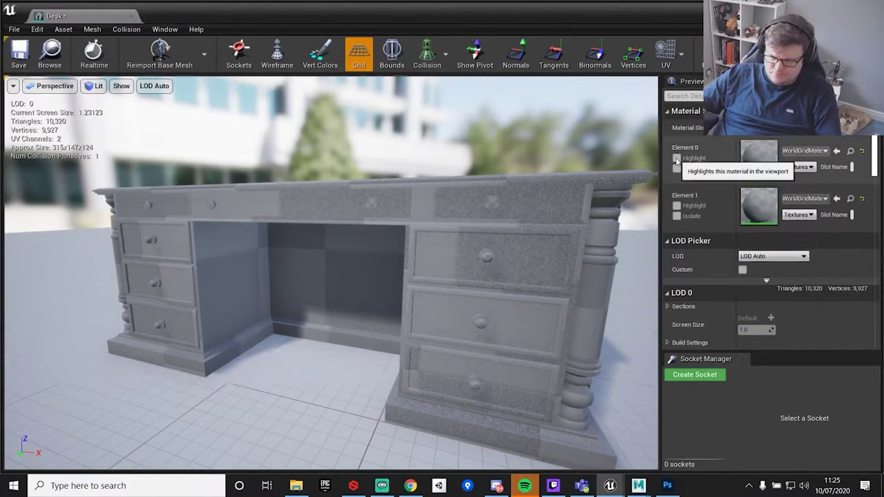
scroll(737, 270, "down", 3)
scroll(739, 275, "down", 4)
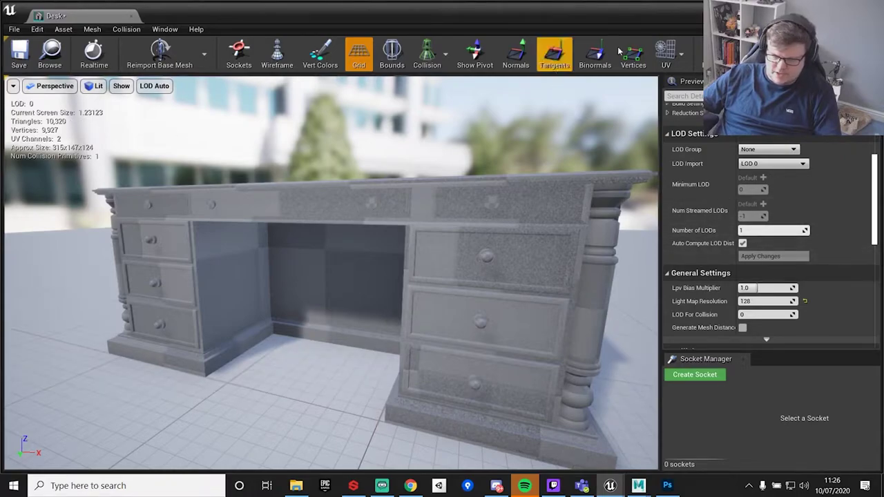
Step: Preview the desk's UV channel 1 and UV channel 0 layouts, then hide the overlay
left_click(676, 65)
left_click(683, 105)
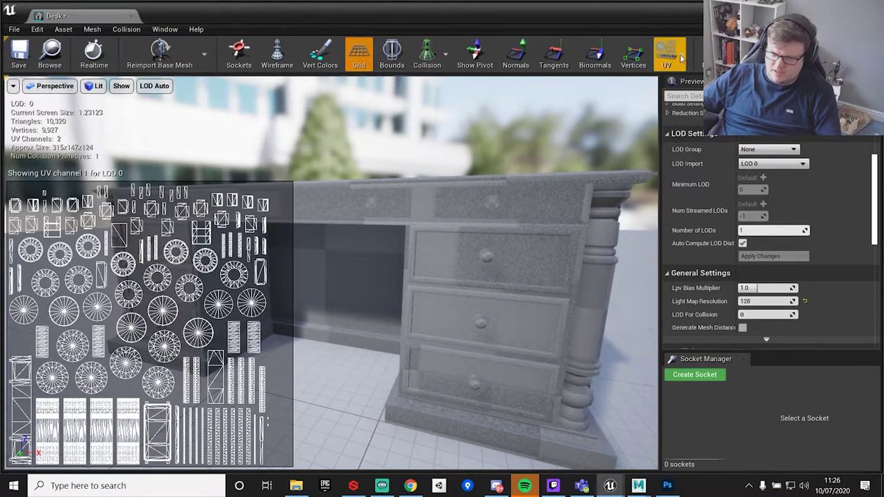
left_click(682, 59)
left_click(675, 94)
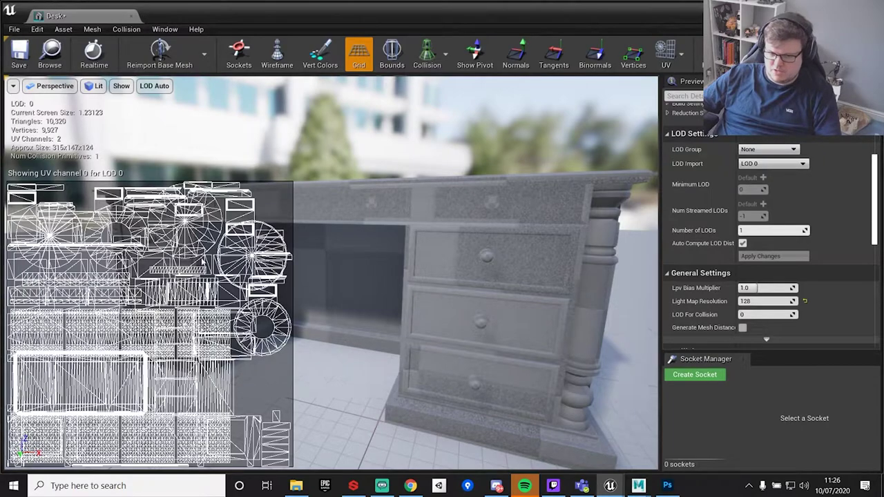
left_click(673, 59)
left_click(675, 76)
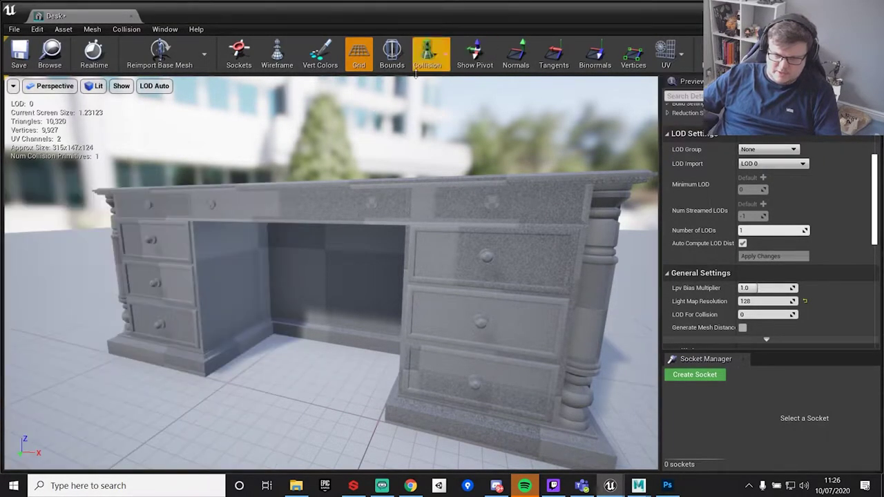
Step: Display the desk's simple collision box and orbit around to inspect it
left_click(445, 55)
left_click(441, 87)
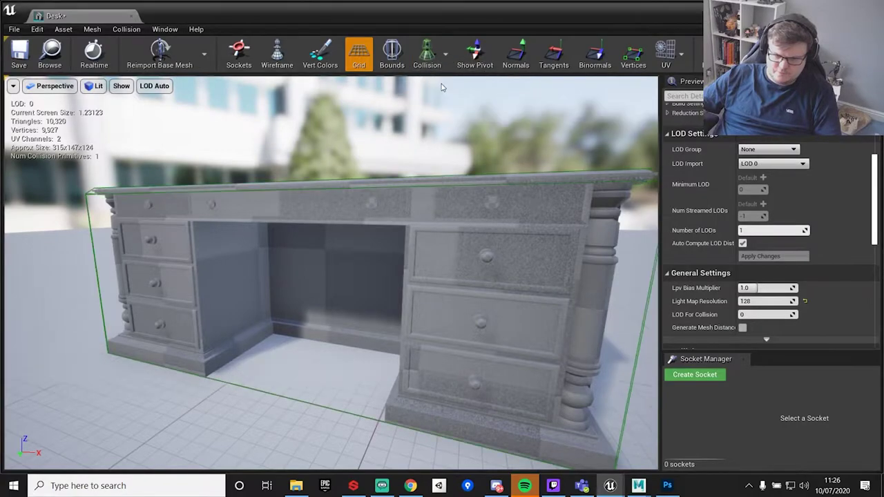
left_click_drag(323, 312, 307, 191)
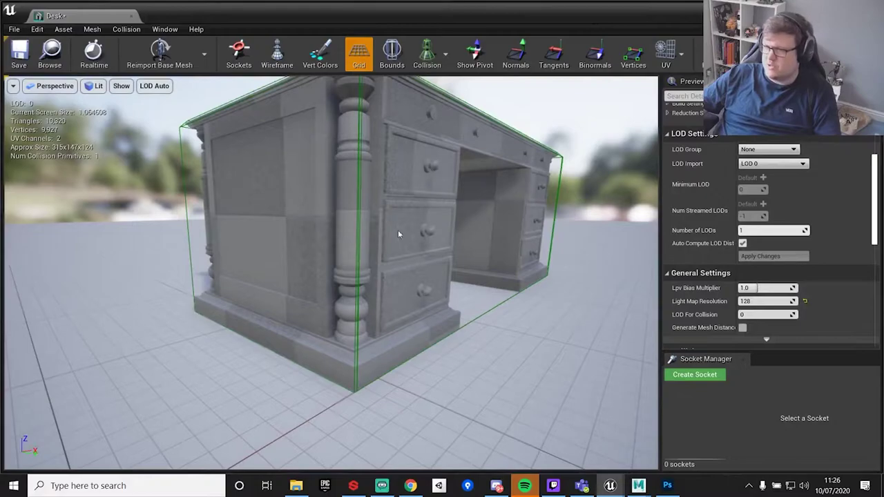
scroll(443, 206, "up", 2)
scroll(449, 207, "down", 2)
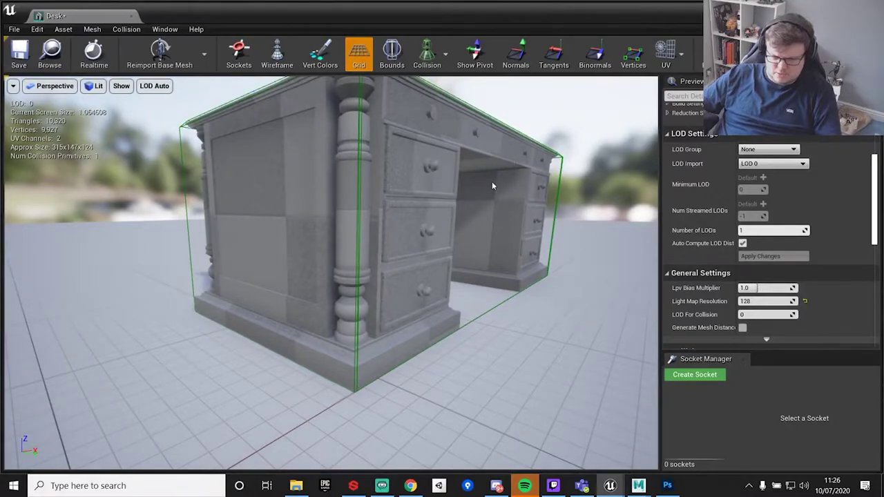
scroll(472, 269, "up", 2)
scroll(456, 290, "down", 2)
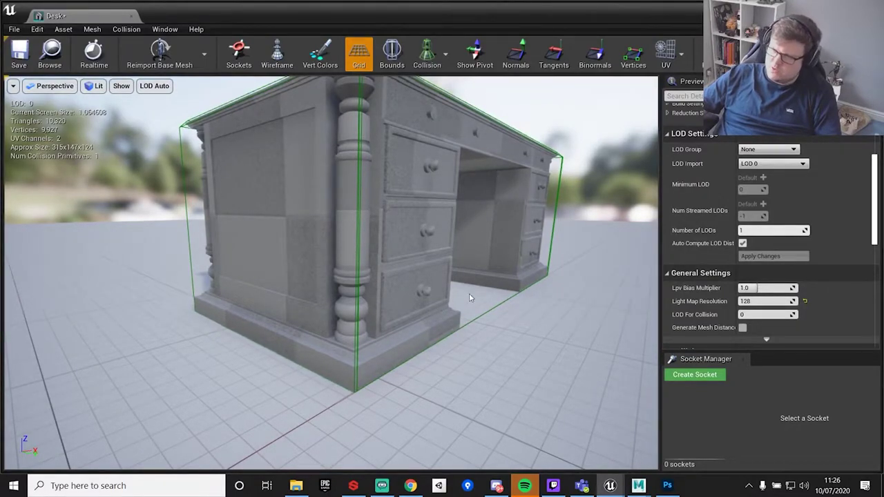
left_click_drag(468, 295, 271, 286)
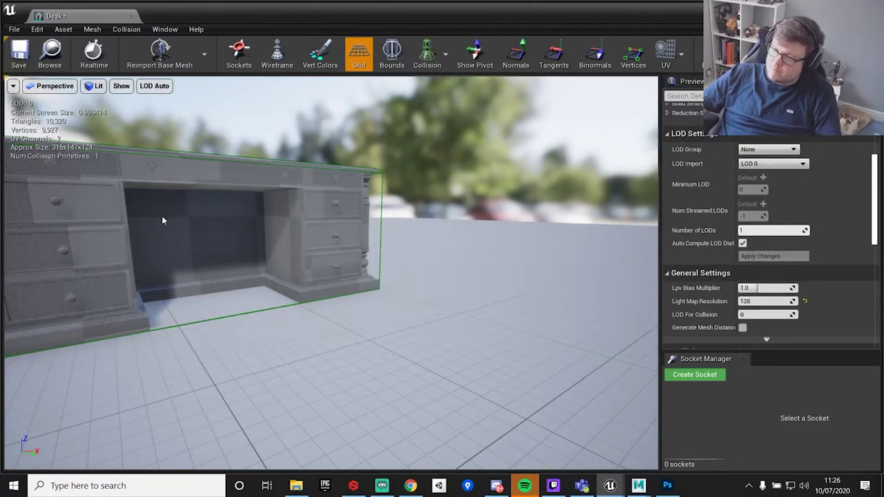
Step: Back in Maya, switch to a single perspective view and tumble to the desk's front
mouse_move(638, 485)
left_click(700, 434)
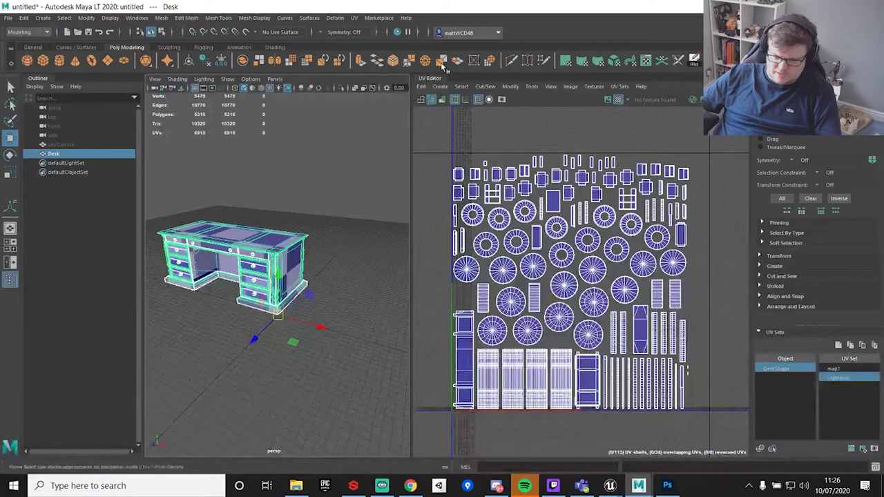
key("space")
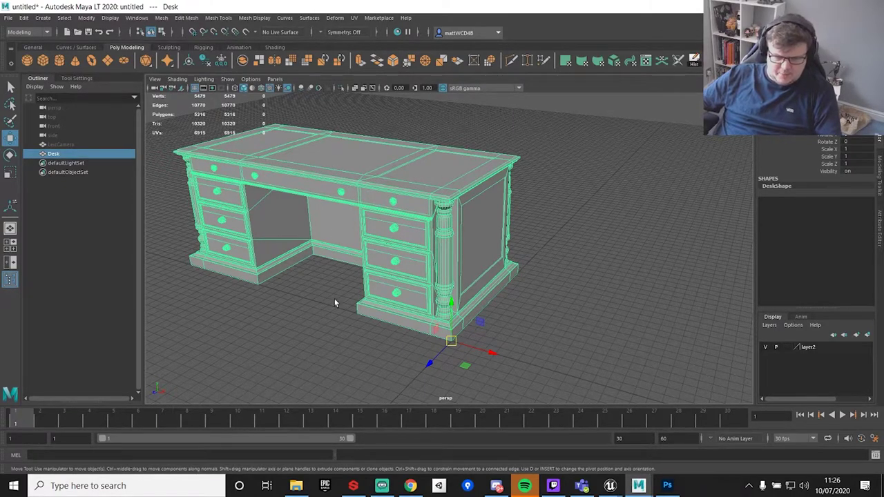
left_click_drag(334, 298, 345, 200, "alt")
Step: Create a polygon cube and scale it up to about 77 beside the desk
left_click(43, 63)
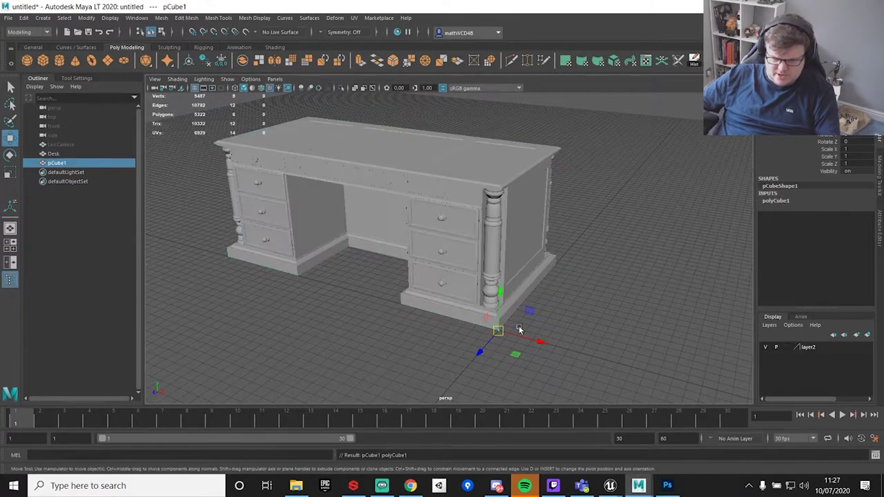
key("r")
left_click_drag(498, 332, 574, 308)
key("w")
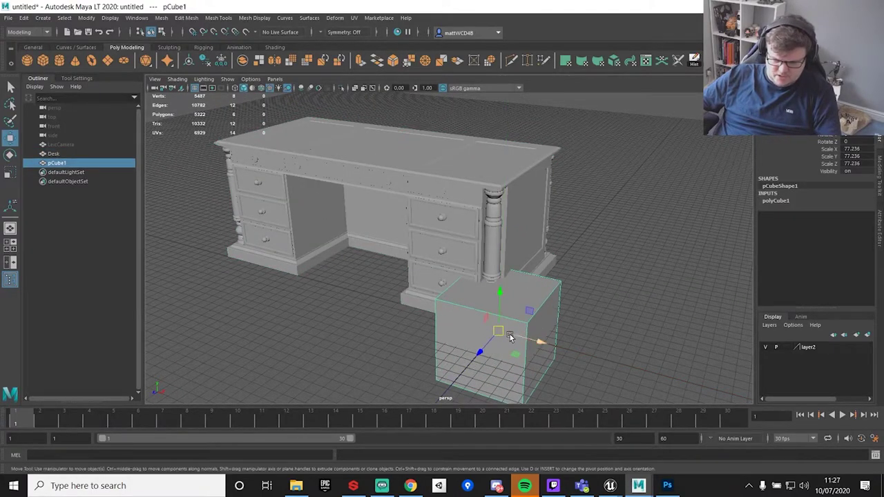
left_click_drag(584, 370, 594, 297, "alt")
right_click_drag(594, 298, 483, 227, "alt")
left_click_drag(483, 228, 413, 283)
right_click_drag(413, 283, 477, 289, "alt")
Step: Stretch the cube's left-side vertices along X to span the right pedestal
key("e")
left_click_drag(477, 288, 505, 272, "alt")
key("q")
right_click_drag(504, 272, 452, 255)
left_click_drag(336, 147, 435, 404)
key("w")
left_click_drag(442, 280, 577, 270)
Step: With Preserve UVs turned off, raise the cube's top vertices to the desk-top height
left_click_drag(474, 194, 537, 266, "alt")
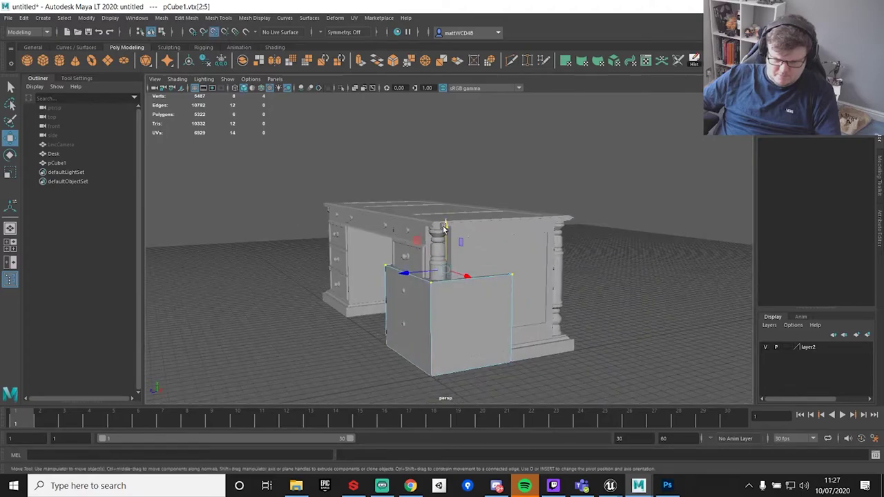
left_click_drag(445, 227, 442, 197)
key("ctrl+z")
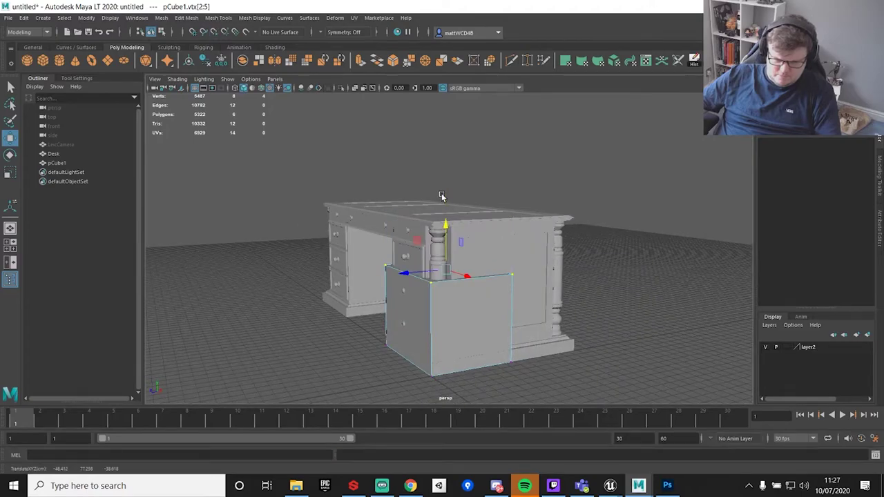
double_click(10, 139)
left_click(92, 230)
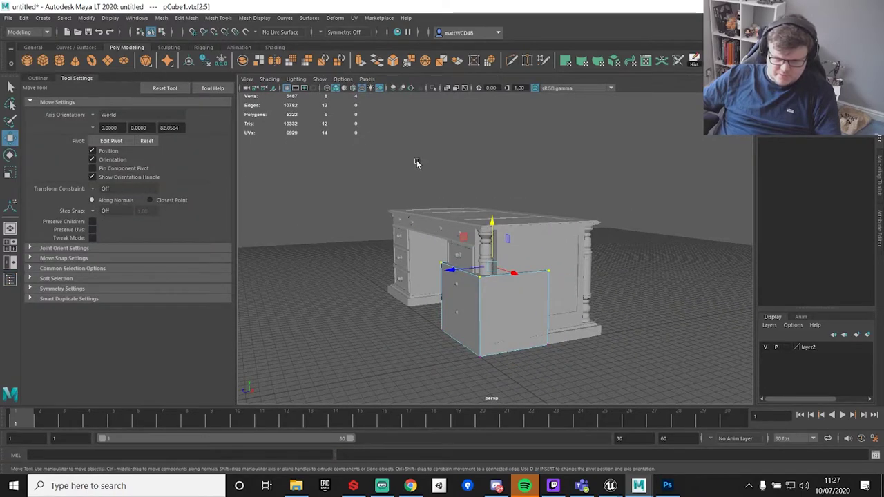
left_click_drag(491, 232, 485, 219)
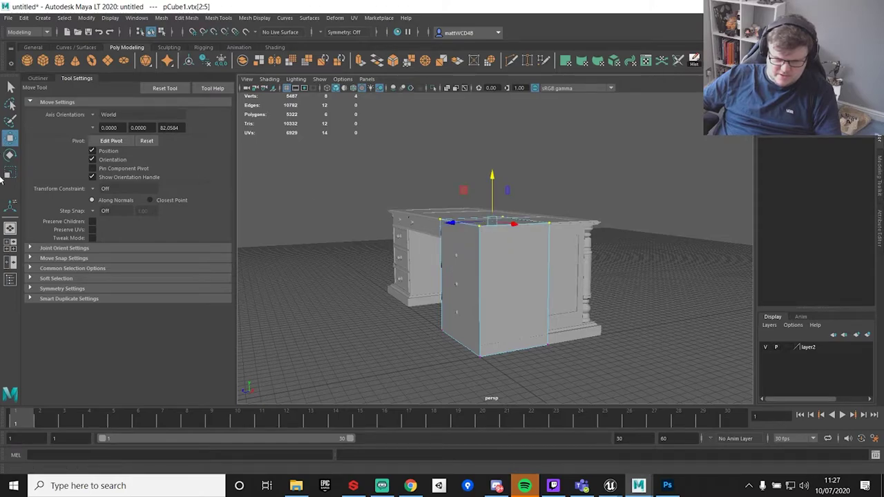
Step: Show the Outliner in the left panel and return to whole-object selection of the box
left_click(39, 79)
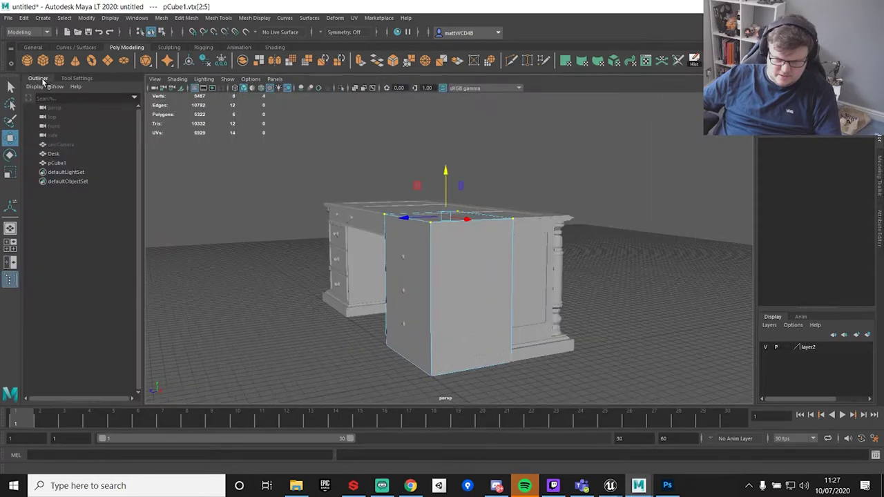
left_click(9, 274)
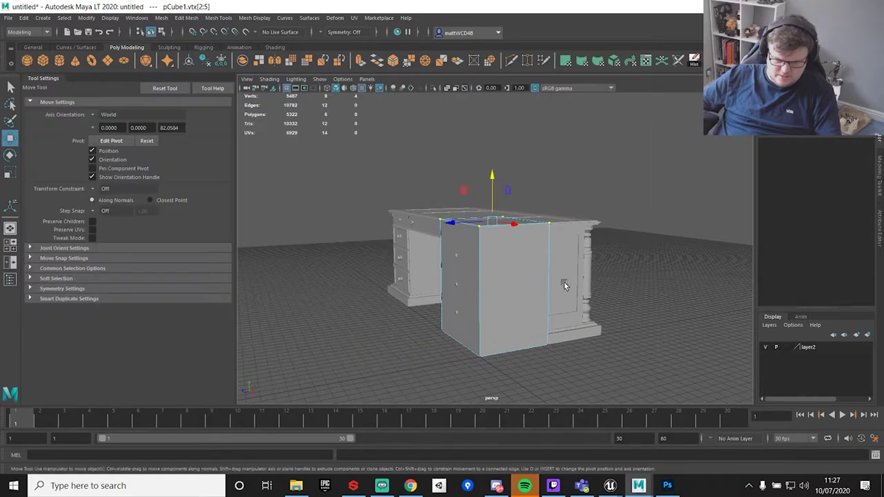
left_click(9, 263)
mouse_move(539, 297)
left_mouse_down("alt")
mouse_move(483, 304)
mouse_move(535, 297)
left_mouse_up("alt")
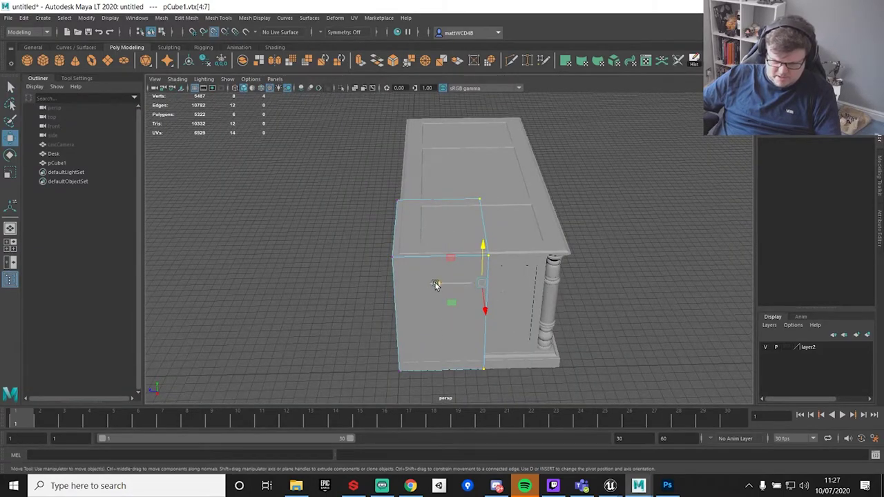
left_click_drag(435, 284, 474, 322, "alt")
left_click_drag(509, 205, 529, 193, "alt")
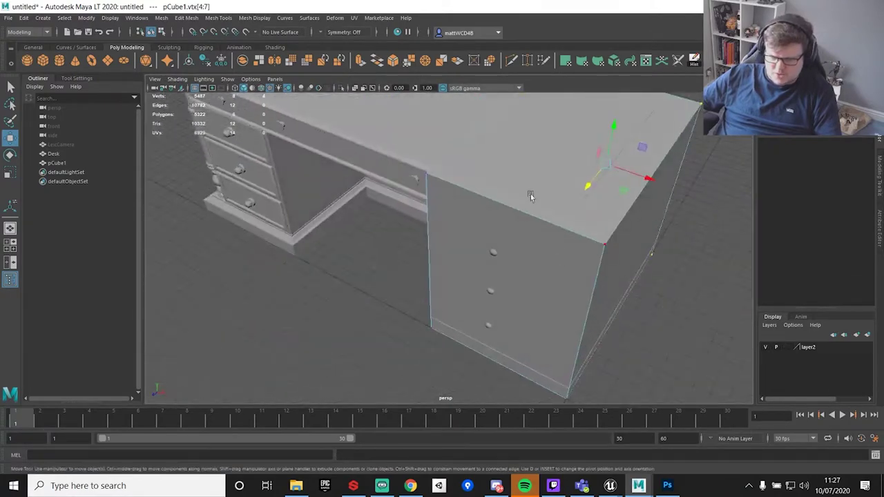
key("q")
right_click_drag(490, 184, 556, 167)
scroll(412, 248, "down", 2)
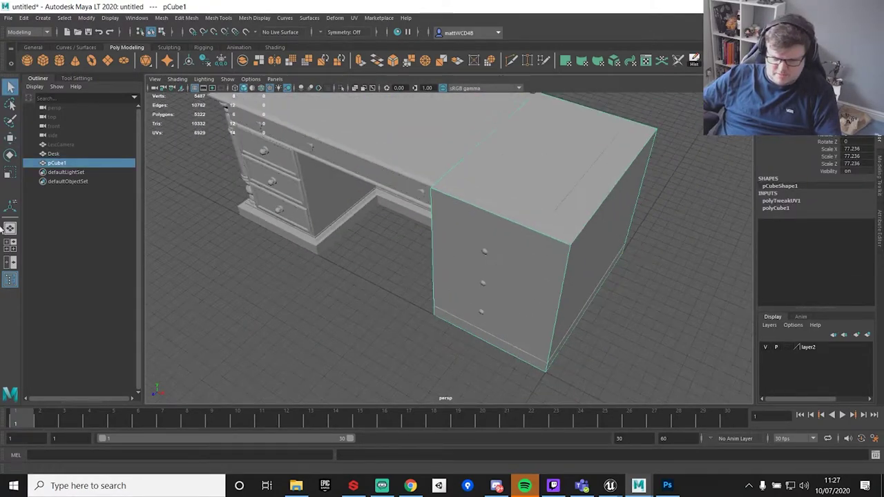
double_click(53, 154)
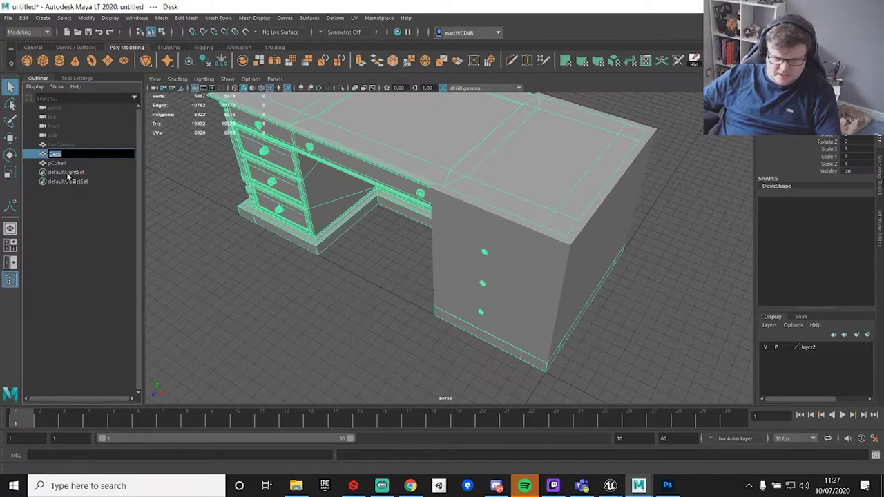
Step: Rename pCube1 to UCX_Desk_00 in the Outliner
double_click(60, 163)
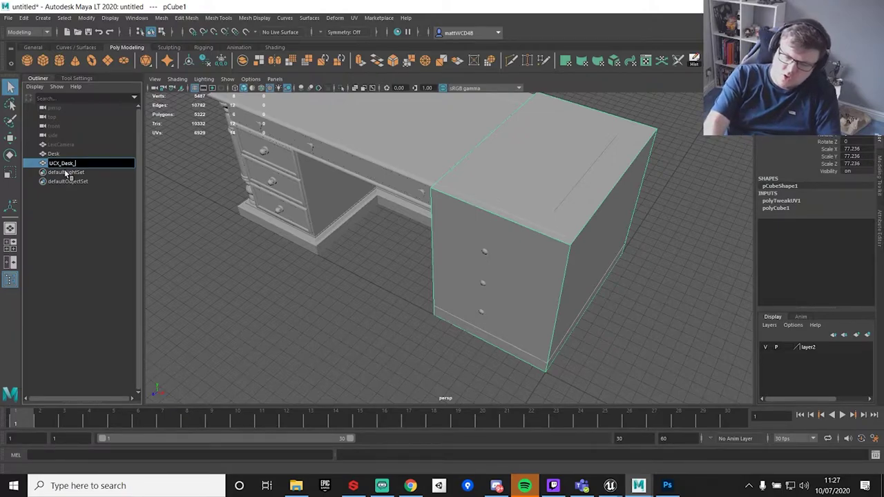
key("Return")
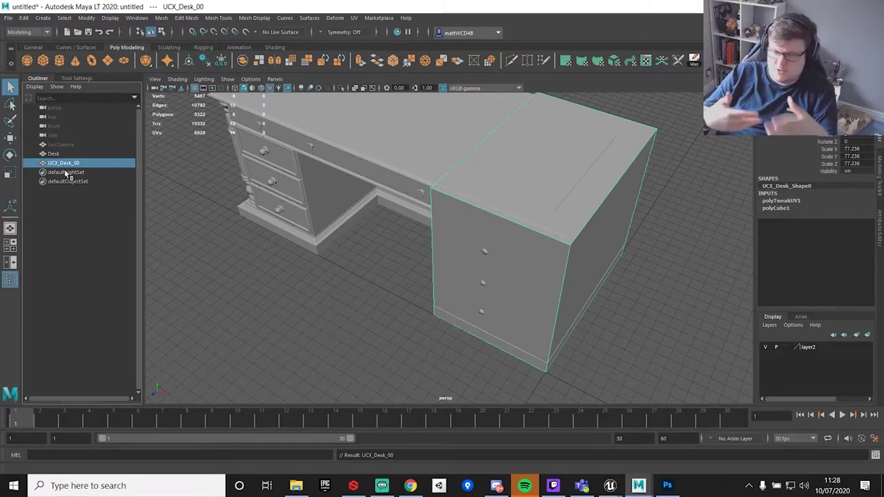
Step: Duplicate the box as UCX_Desk_01 and move it over the left pedestal
left_click_drag(499, 185, 631, 303, "alt")
key("w")
key("ctrl+d")
left_click_drag(624, 338, 407, 250)
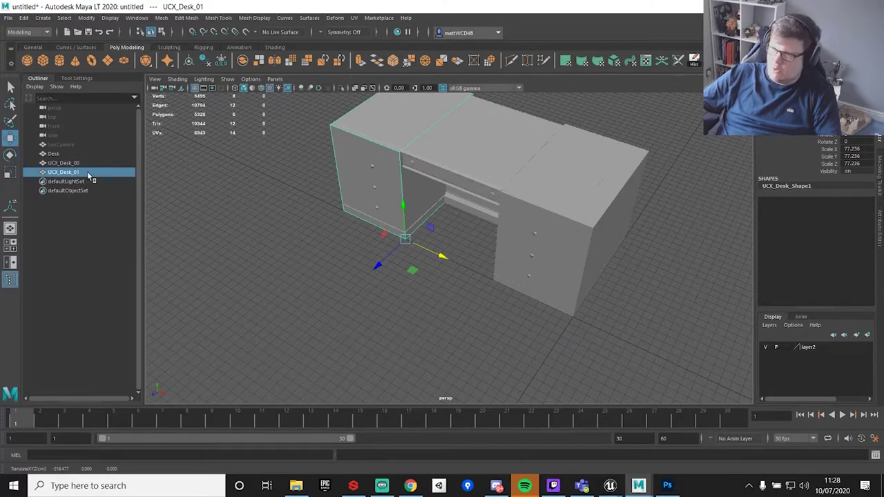
left_click_drag(359, 228, 420, 221, "alt")
scroll(423, 310, "up", 5)
Step: Duplicate again as UCX_Desk_02 and move it to the desk's middle top with vertex snapping
key("ctrl+d")
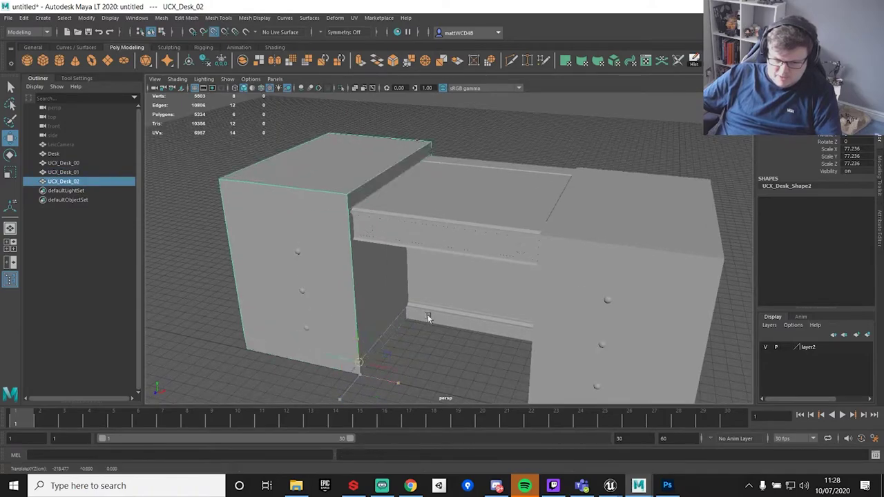
middle_click_drag(427, 316, 529, 275)
left_click_drag(504, 271, 470, 234, "alt")
key("d")
key("v")
key("q")
Step: Raise UCX_Desk_02's bottom vertices so it fits the desk's middle section
key("F9")
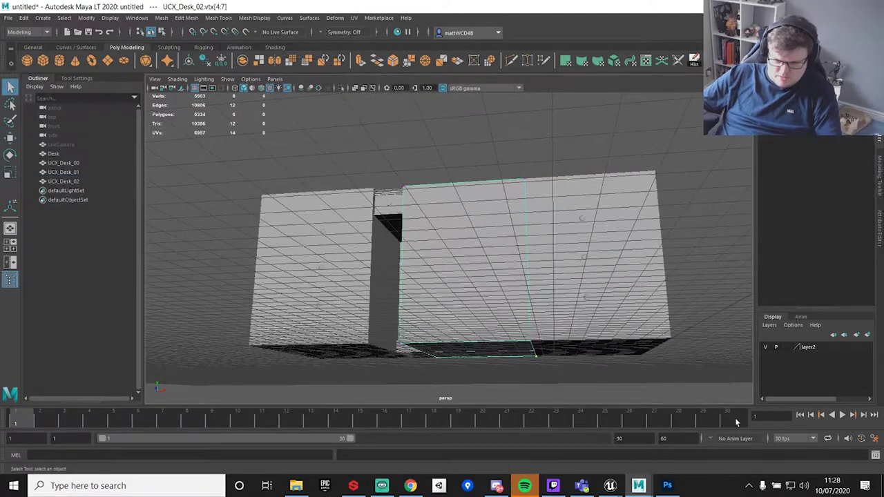
key("w")
left_click_drag(453, 337, 497, 365)
left_click_drag(477, 298, 449, 227)
key("ctrl+z")
scroll(482, 304, "up", 3)
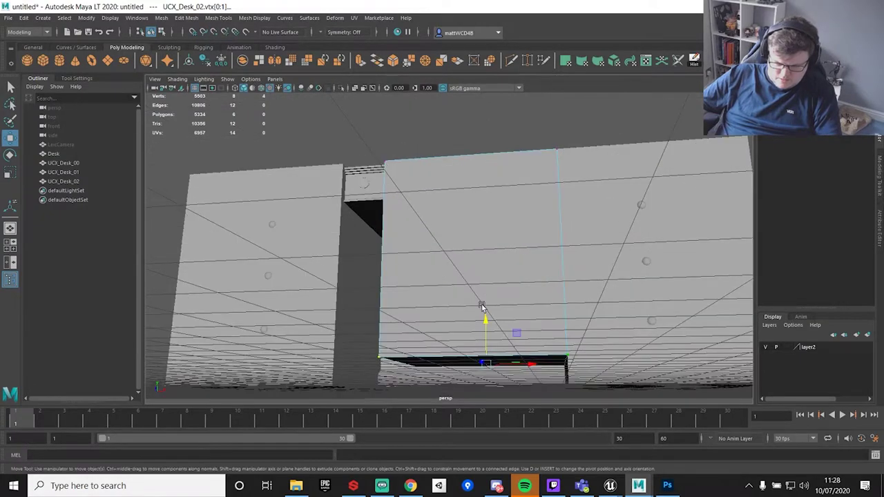
left_click_drag(487, 321, 493, 192)
Step: Adjust UCX_Desk_02's left-side vertices, then return to whole-object selection
key("q")
left_click_drag(353, 116, 349, 181)
key("w")
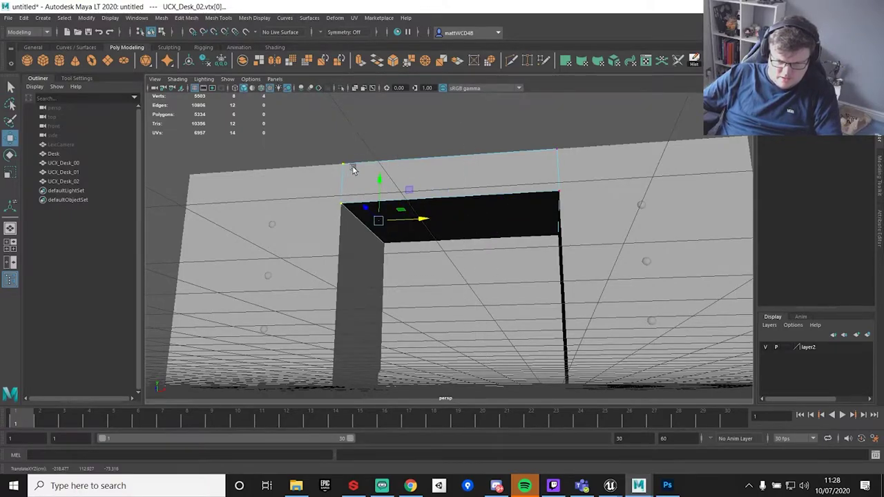
key("q")
right_click_drag(464, 185, 499, 170)
left_click_drag(499, 170, 425, 224, "alt")
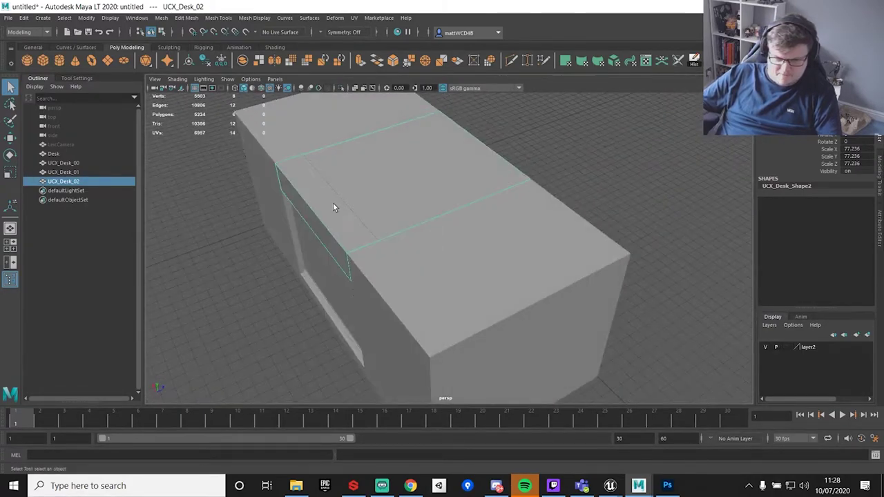
Step: Duplicate the box as UCX_Desk_03 and lower it below the desktop
key("w")
key("ctrl+d")
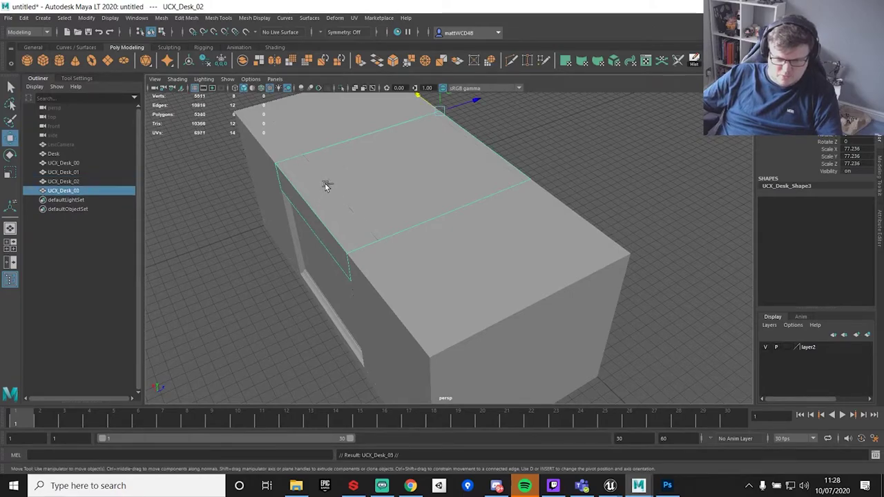
scroll(406, 164, "down", 2)
left_click_drag(439, 120, 360, 308)
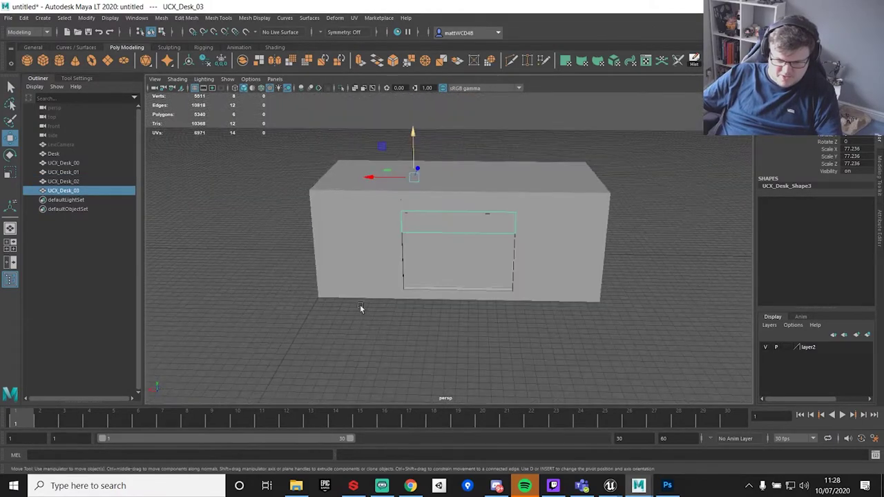
left_click_drag(439, 256, 366, 192, "alt")
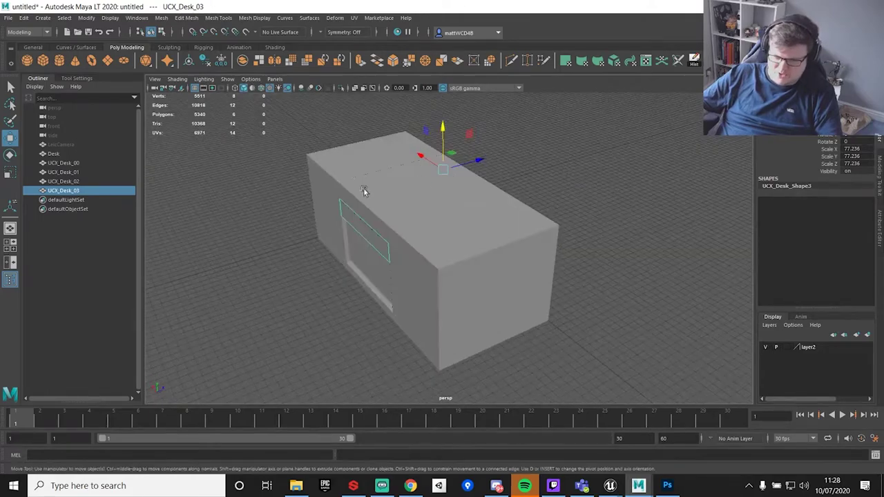
scroll(379, 218, "up", 3)
scroll(379, 219, "down", 3)
Step: Thin UCX_Desk_03's depth and drop its edge to the desk's lower edge
key("r")
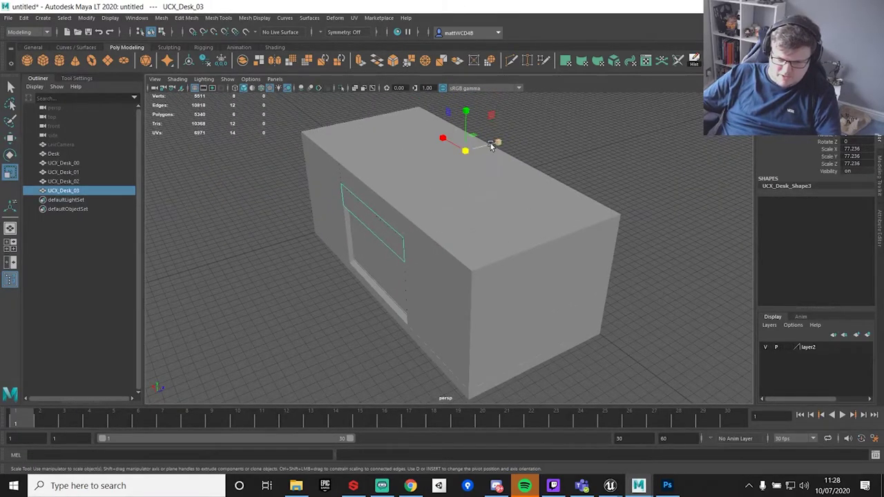
left_click_drag(491, 146, 364, 181)
key("w")
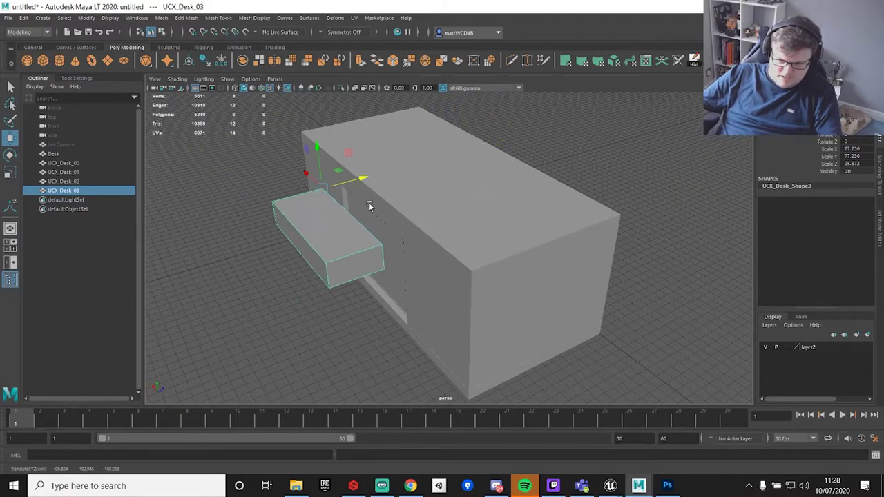
scroll(414, 188, "up", 3)
left_click_drag(383, 151, 479, 236)
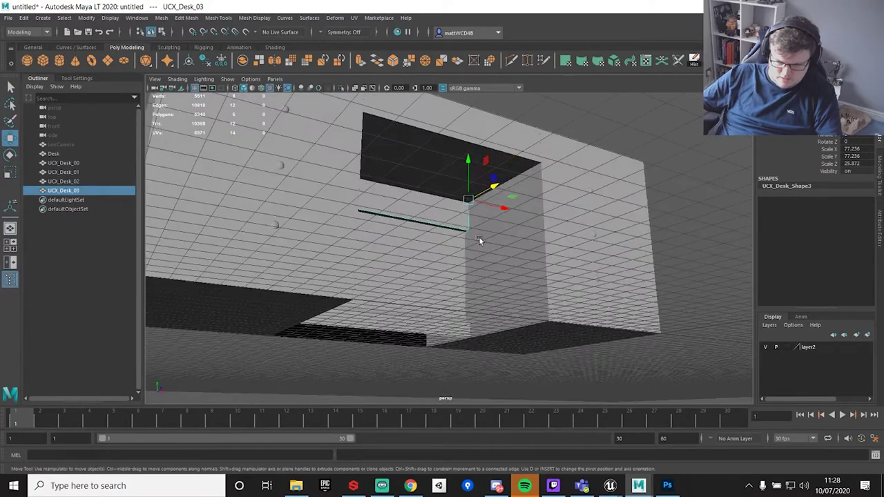
left_click_drag(468, 176, 466, 352)
left_click_drag(459, 165, 389, 158, "alt")
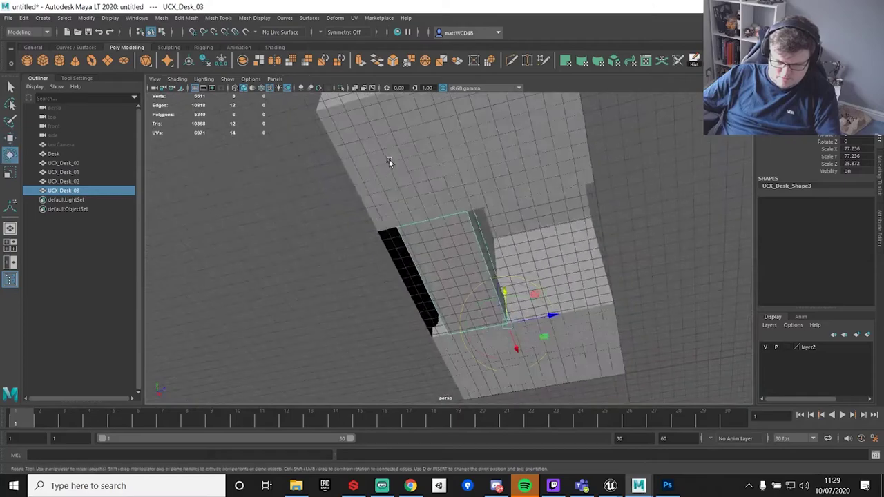
key("r")
left_click_drag(550, 314, 560, 316)
left_click_drag(560, 316, 440, 223, "alt")
Step: Raise UCX_Desk_03's left-edge top vertices to fit the panel, then reselect the object
key("q")
right_click_drag(440, 223, 407, 223)
left_click_drag(337, 118, 439, 345)
key("w")
left_click_drag(436, 251, 398, 273, "alt")
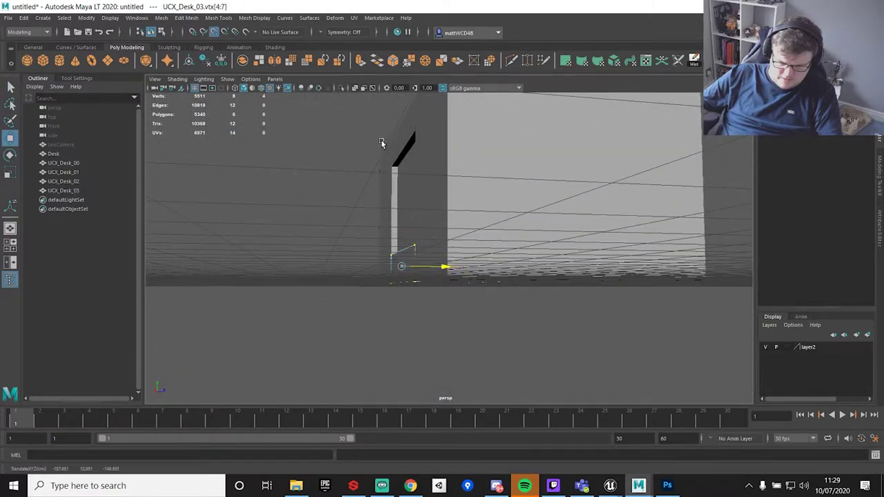
left_click_drag(495, 269, 407, 178, "alt")
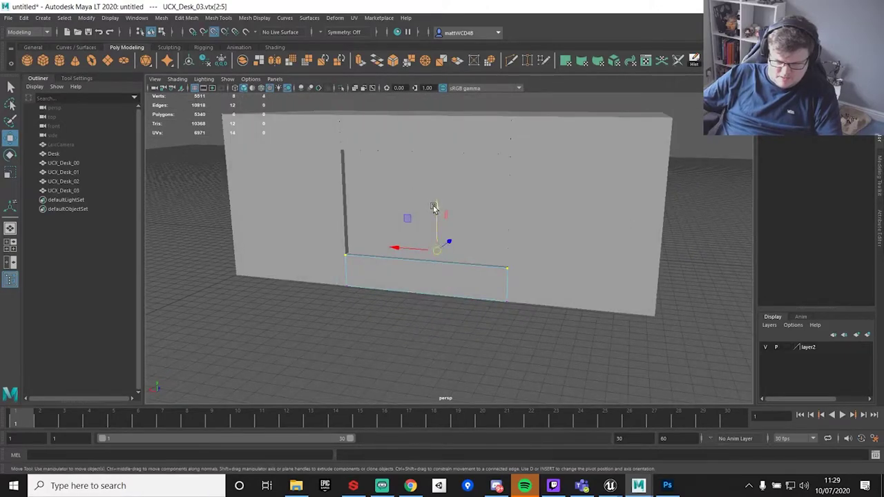
left_click_drag(434, 209, 500, 204)
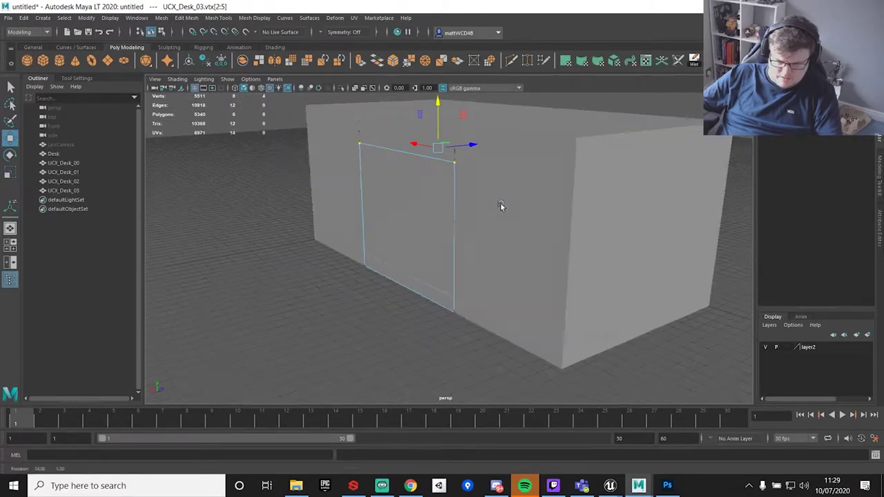
right_click_drag(421, 188, 473, 155)
Step: Select the four collision boxes and snap their pivot to the bottom front corner
left_click(62, 163)
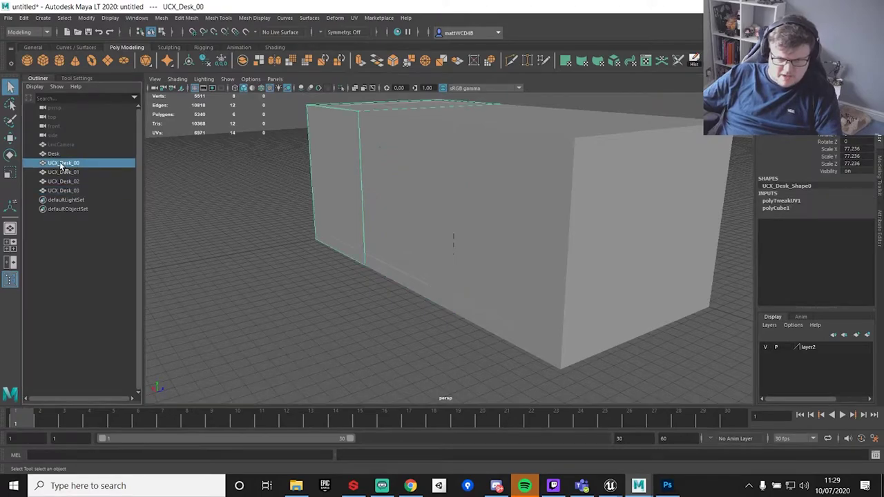
left_click(62, 190)
left_click(55, 154)
key("f")
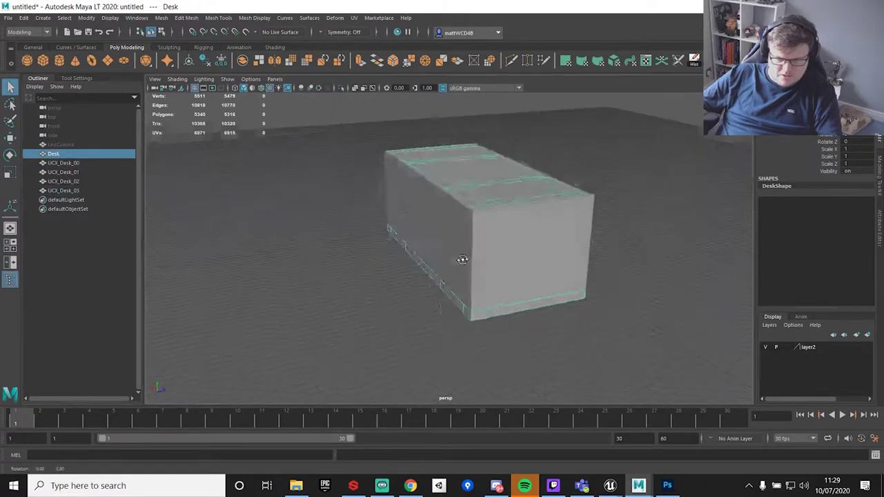
left_click(62, 163)
left_click(62, 190, "shift")
key("f")
key("w")
left_click_drag(511, 252, 623, 235, "alt")
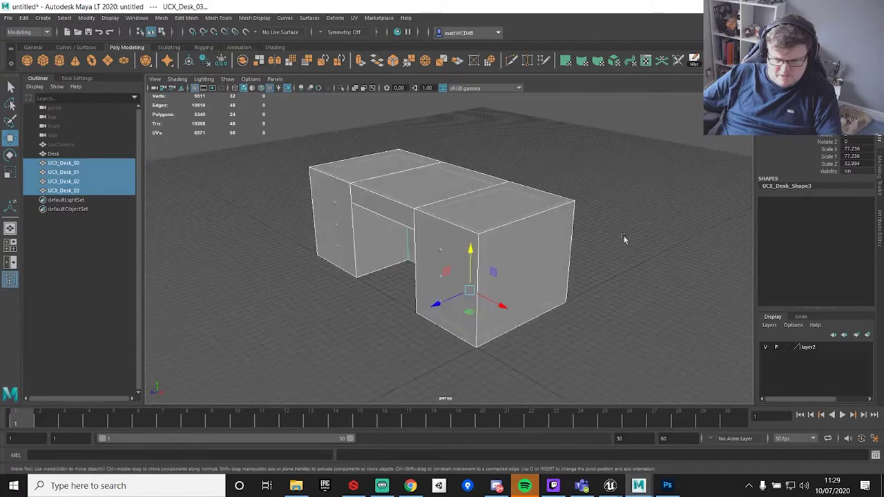
scroll(508, 236, "up", 3)
key("d")
left_click_drag(377, 241, 359, 314)
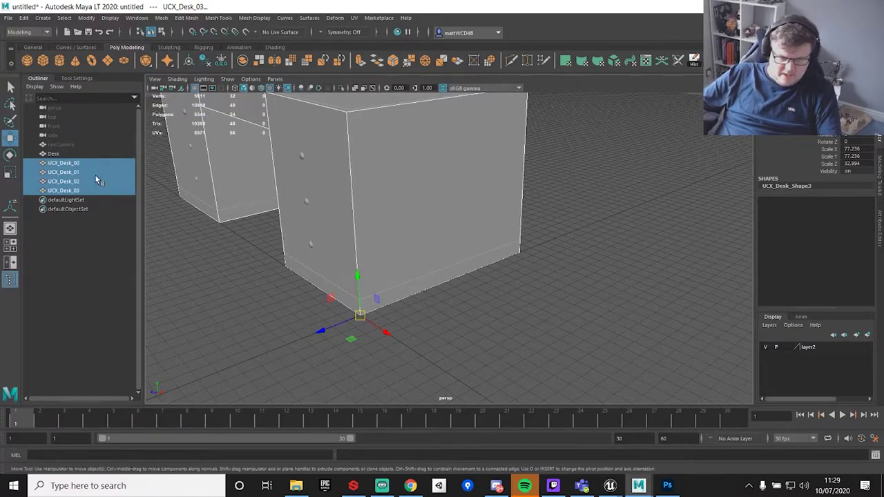
Step: Export Desk with its four UCX boxes over Desk.fbx, then switch to Unreal's Desk editor
left_click(53, 153)
left_click(66, 190, "shift")
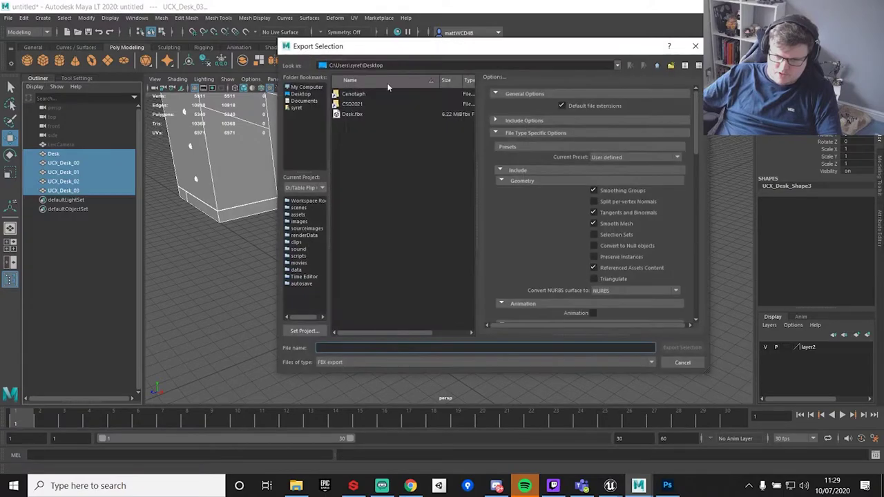
double_click(350, 114)
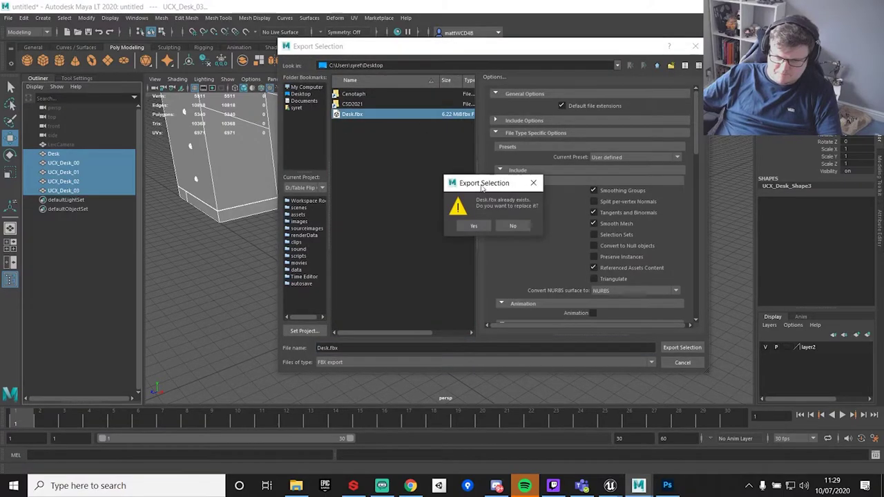
left_click(473, 227)
left_click(610, 485)
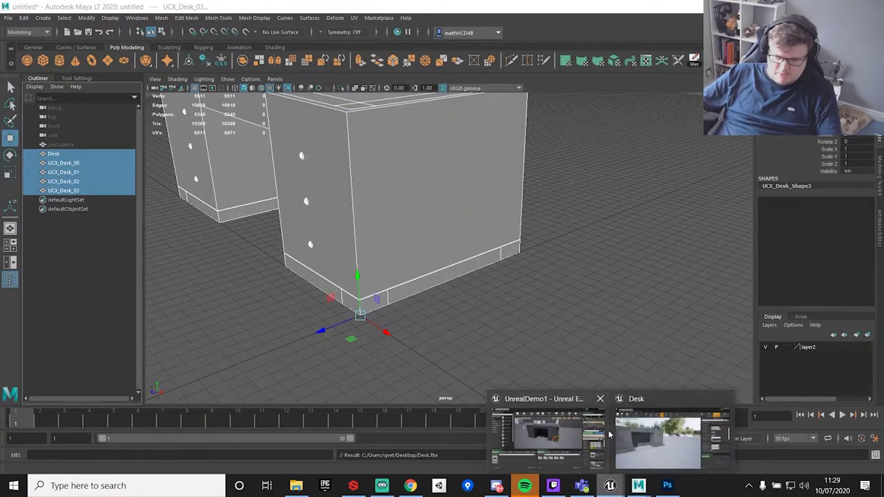
left_click(660, 432)
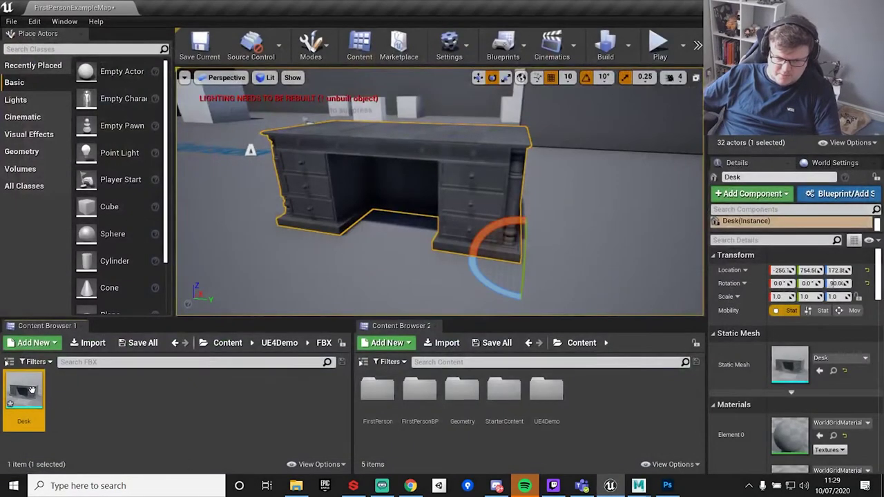
Step: Reimport the Desk mesh and display its simple collision boxes in the mesh editor
right_click(31, 391)
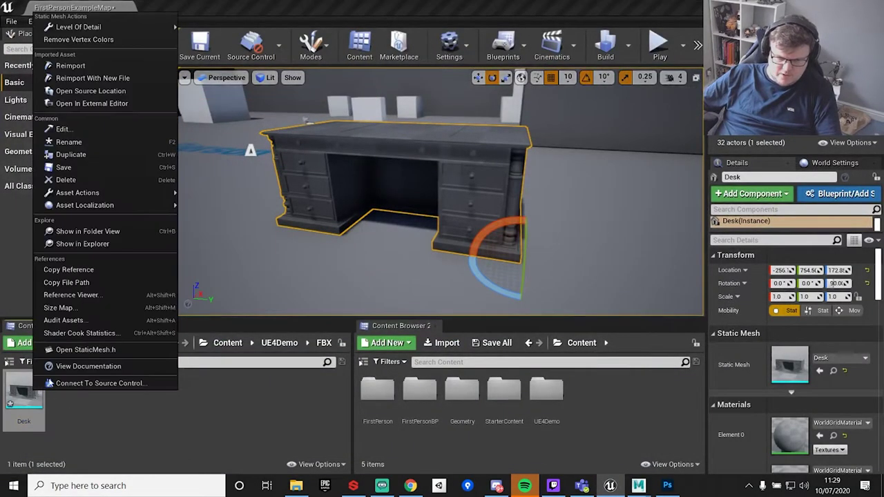
left_click(83, 67)
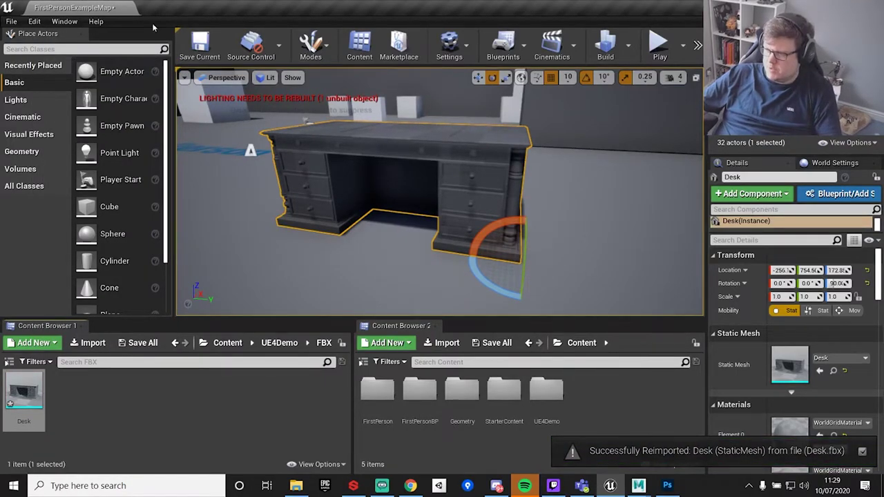
double_click(27, 391)
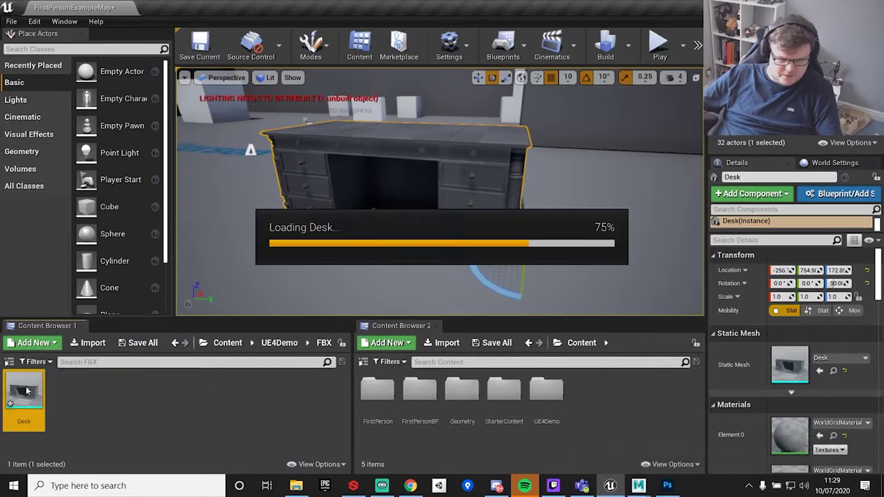
left_click(444, 55)
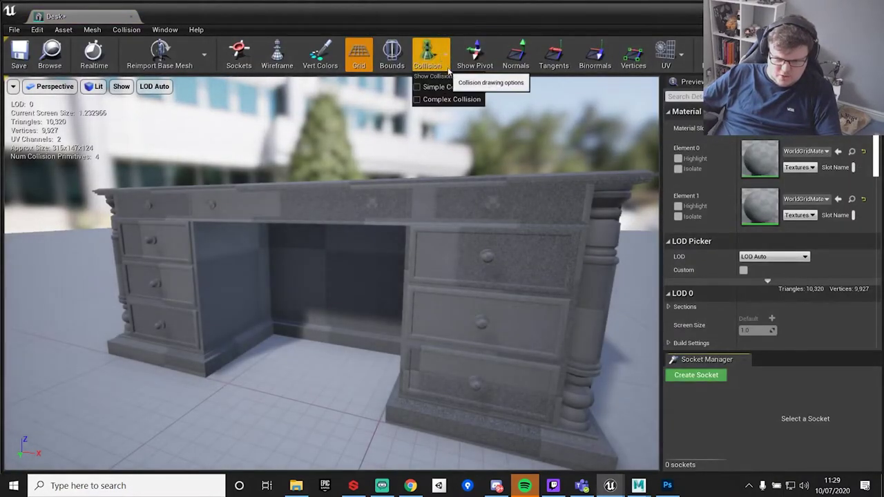
left_click(437, 86)
left_click_drag(445, 84, 359, 89)
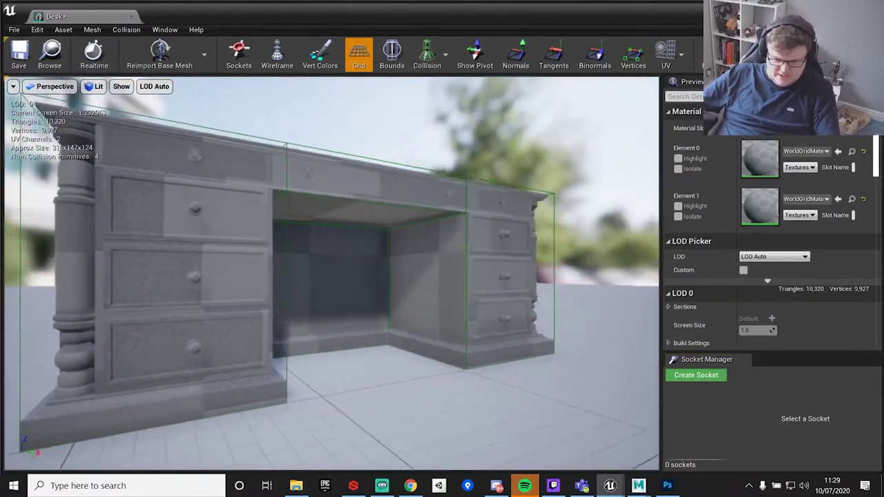
left_click_drag(331, 276, 283, 297)
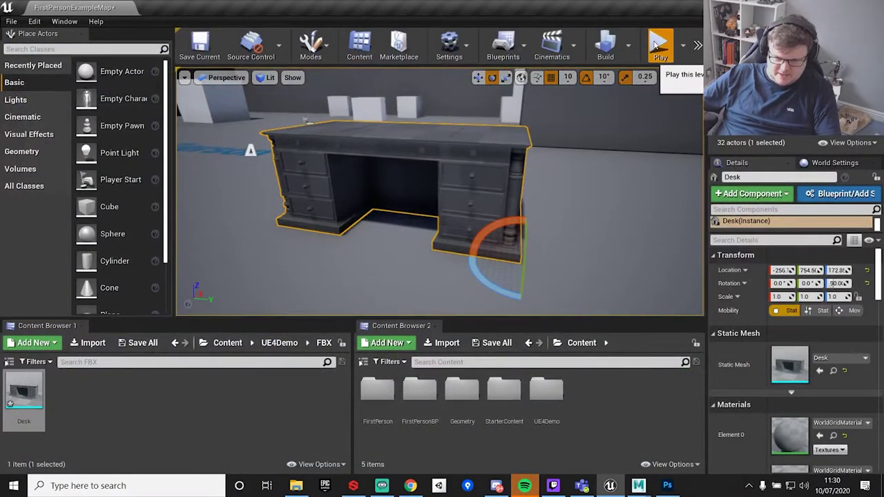
Step: Start a play test of the level and bring up the system volume controls
left_click(656, 47)
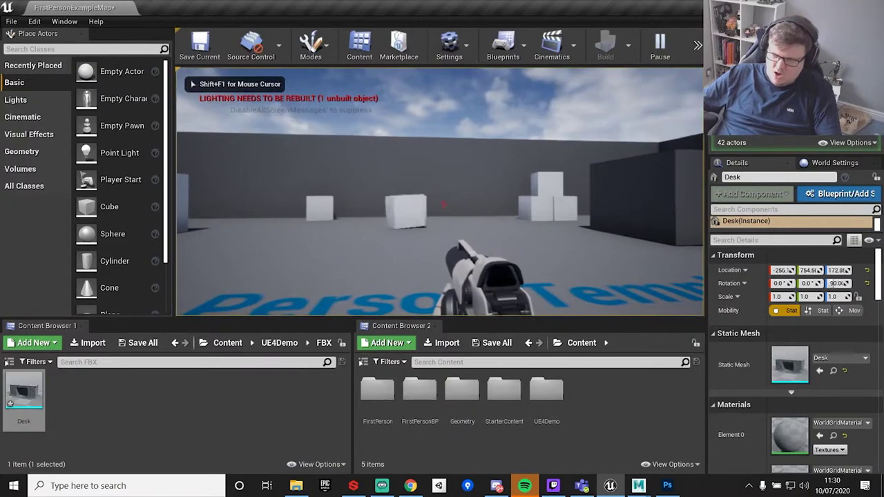
key("alt+Tab")
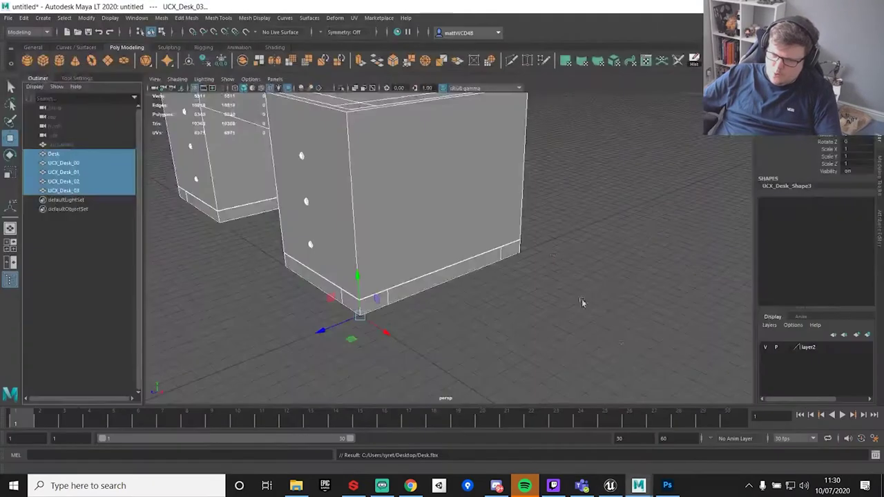
left_click(803, 485)
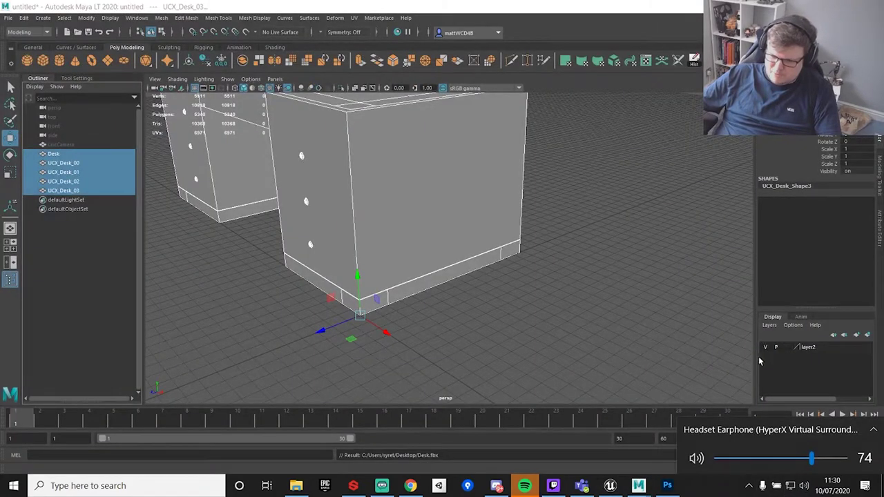
Step: Set UnrealDemo1's volume to 0 in the Volume Mixer and return to the play session
right_click(804, 485)
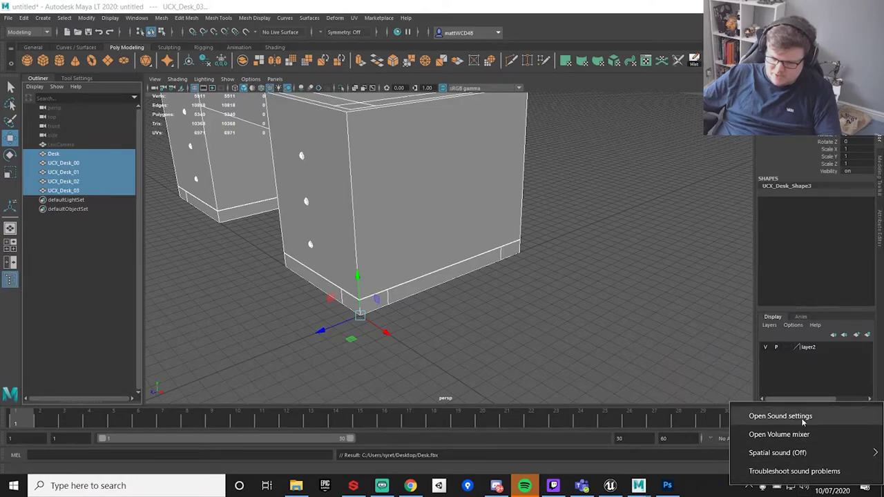
left_click(780, 434)
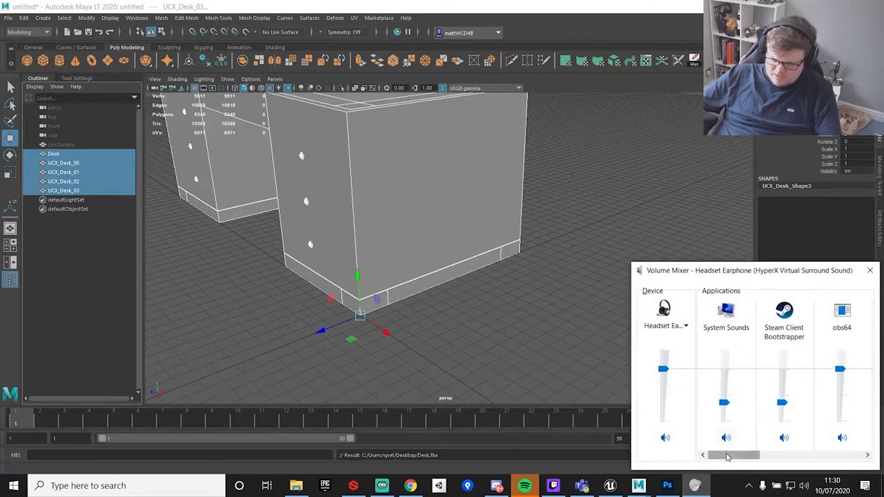
left_click_drag(726, 457, 811, 457)
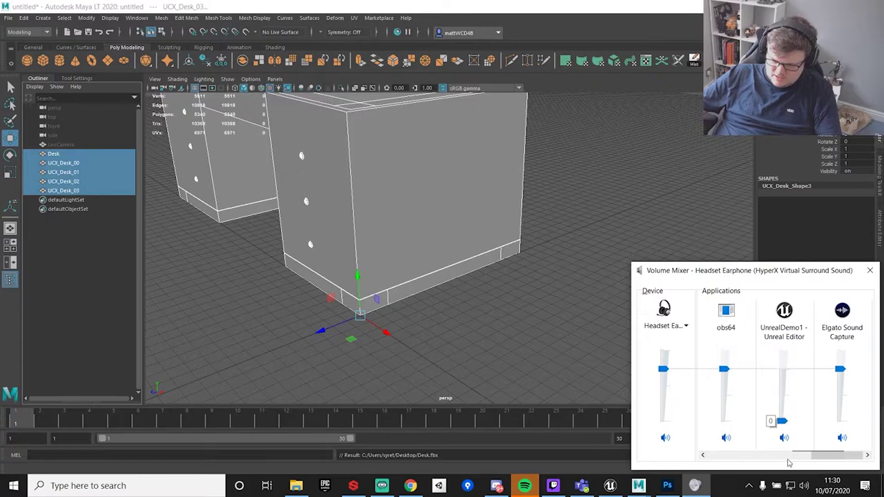
left_click(715, 207)
mouse_move(668, 487)
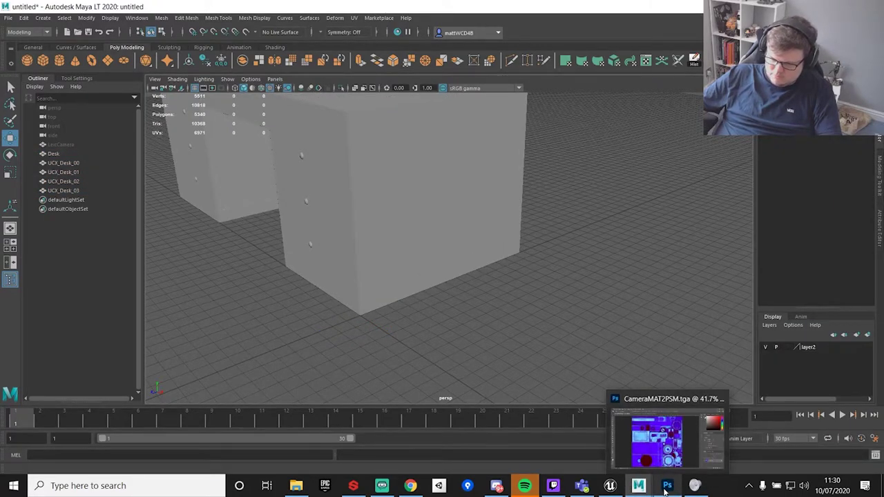
left_click(609, 485)
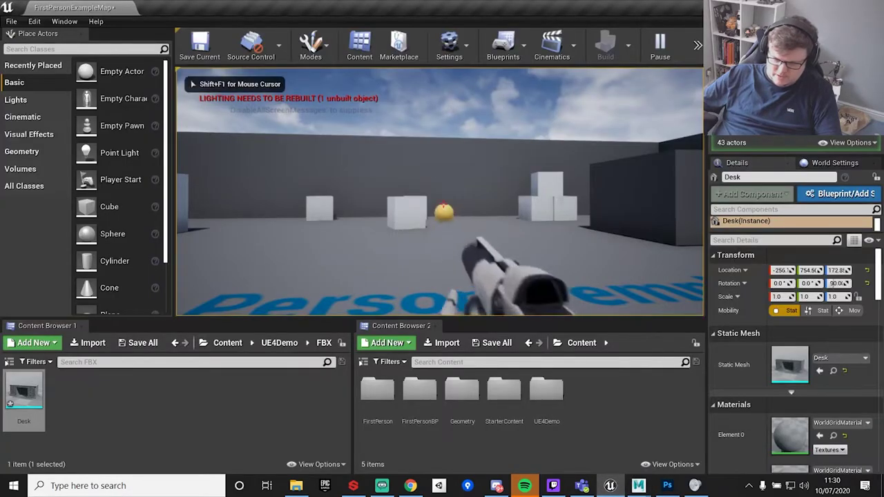
Step: Fire a volley of projectiles at the desk to test its collision
mouse_move(442, 204)
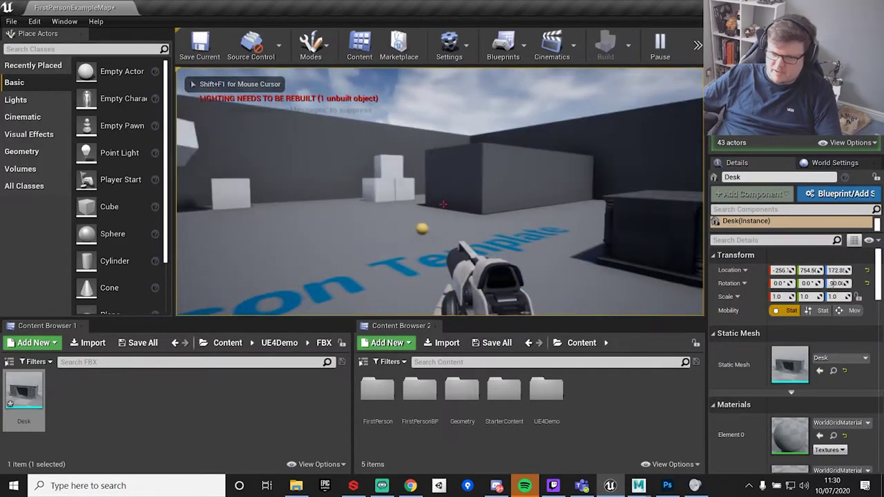
left_click(442, 205)
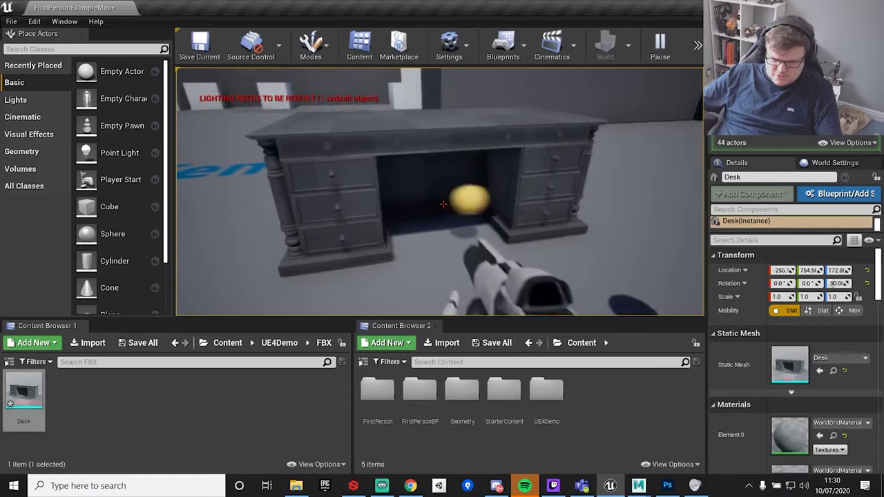
left_click(443, 205)
left_click(442, 204)
left_click(442, 205)
left_click(443, 205)
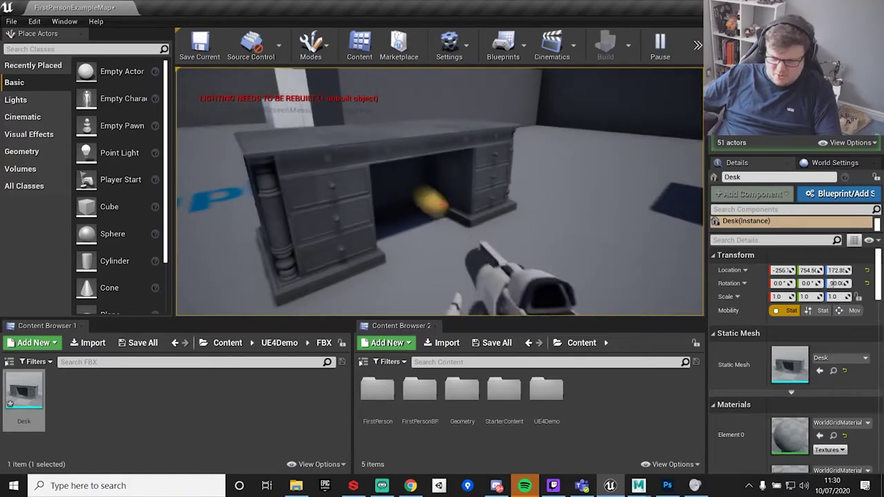
left_click(442, 204)
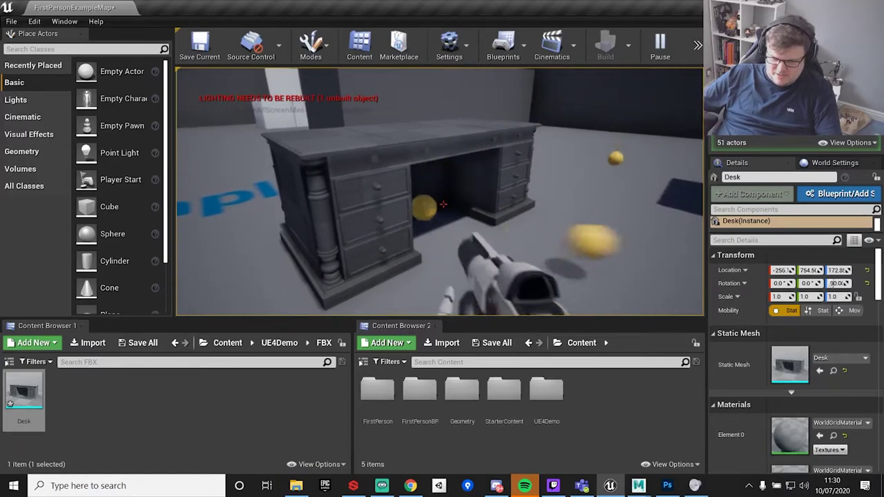
Step: Move around the desk, firing into its gap, front and left side
key("w")
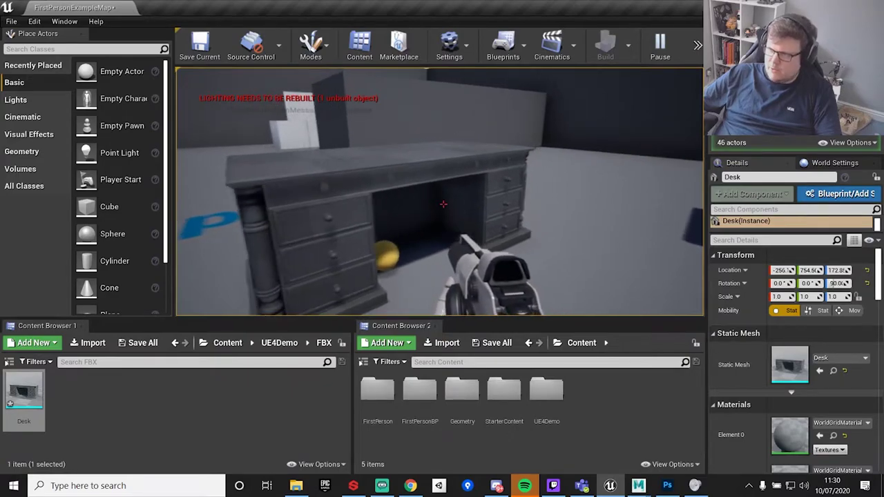
left_click(442, 204)
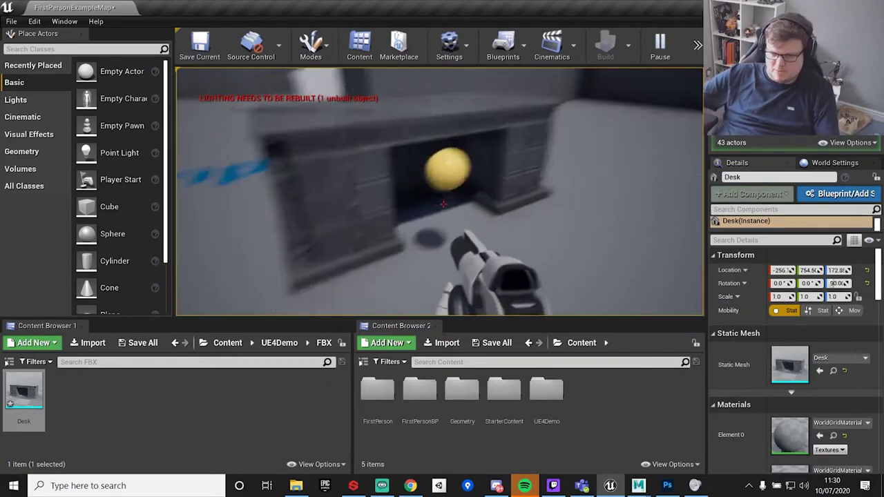
key("s")
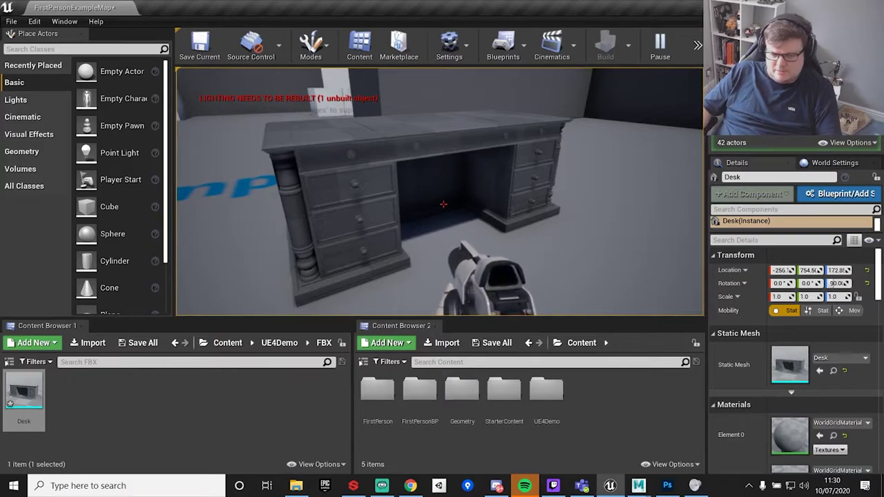
left_click(442, 203)
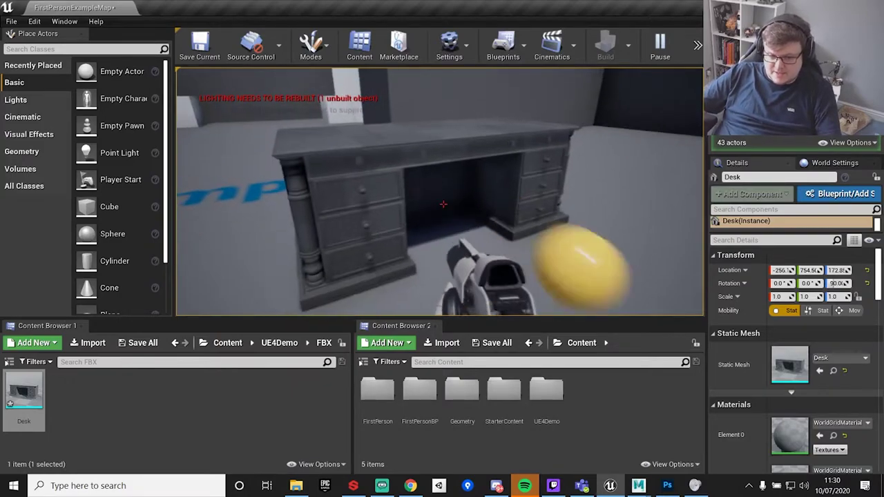
left_click(442, 203)
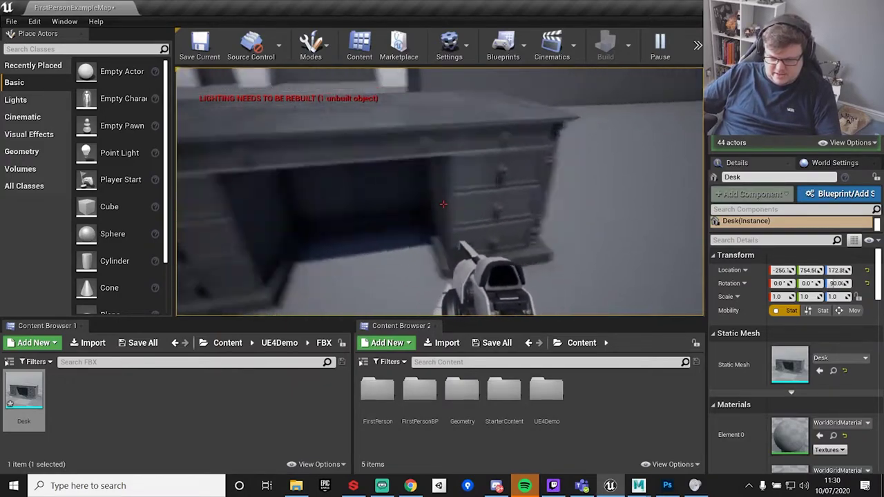
left_click(442, 204)
left_click(443, 204)
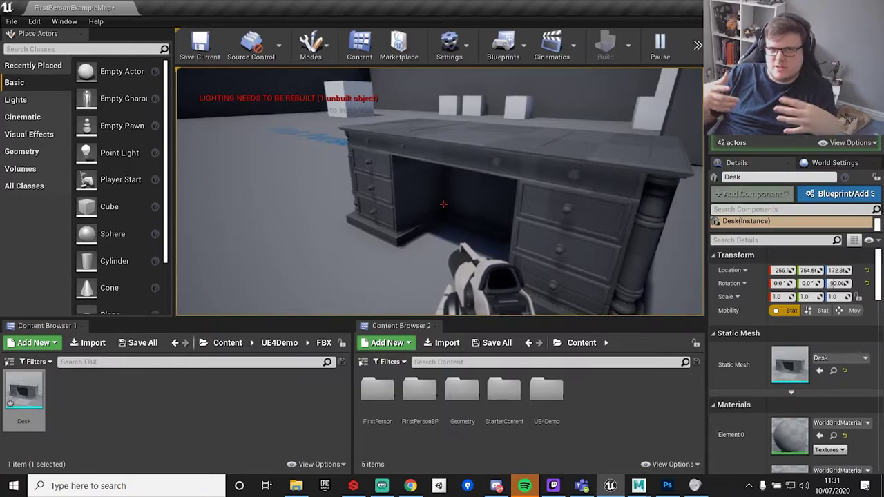
key("d")
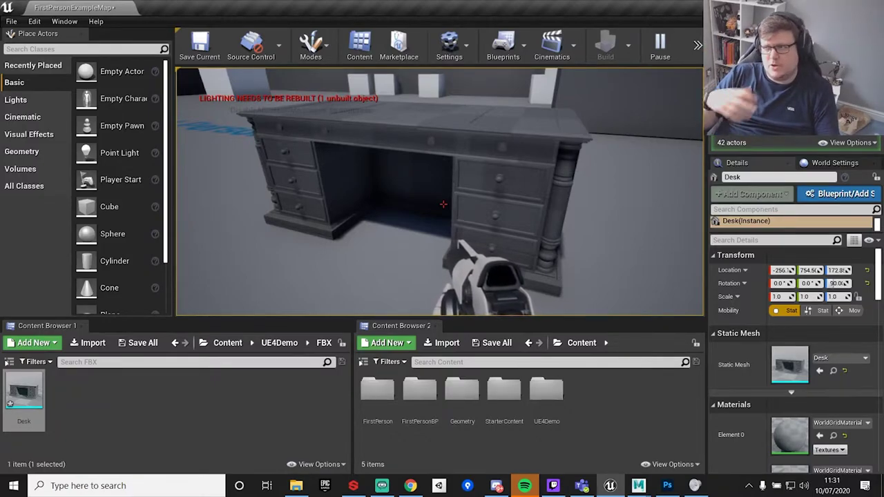
Step: End the play test, frame the desk, and bring Maya's desk scene to the front
key("Escape")
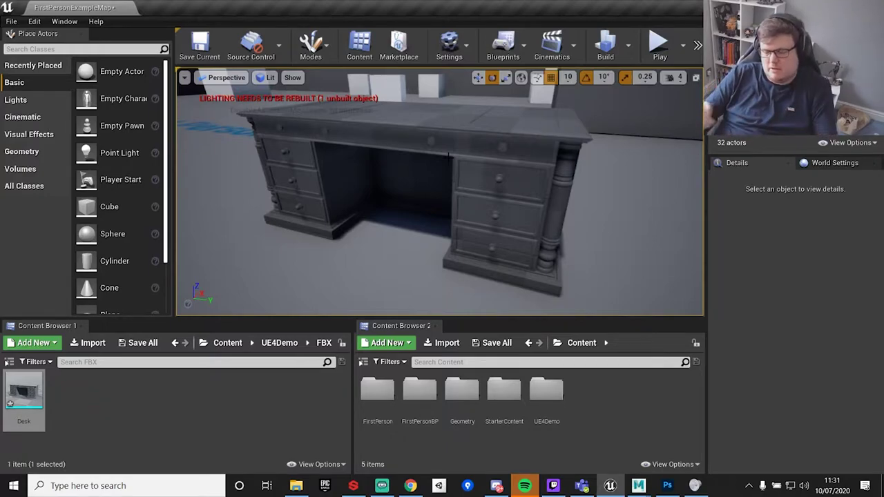
left_click(503, 155)
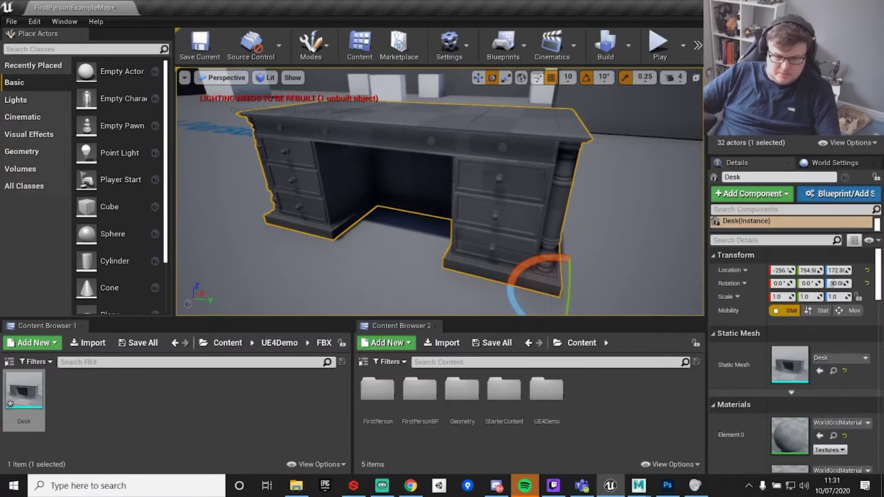
key("f")
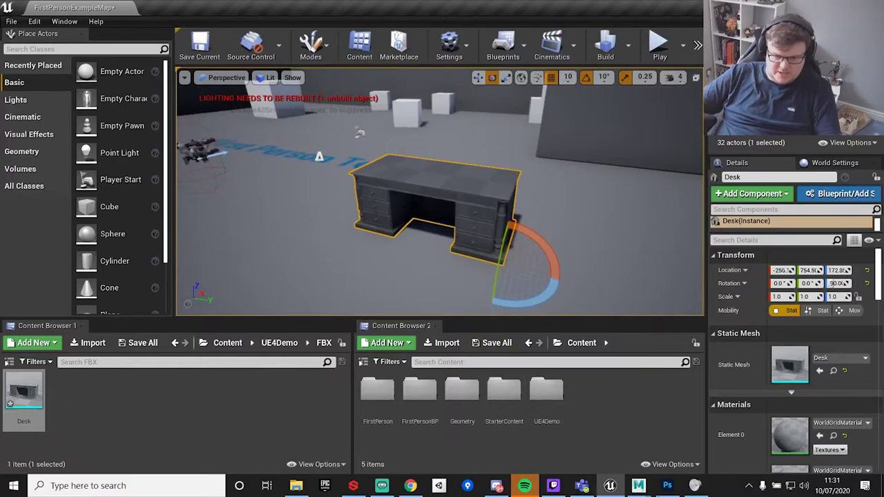
left_click(638, 485)
left_click(651, 459)
left_click_drag(403, 213, 355, 195, "alt")
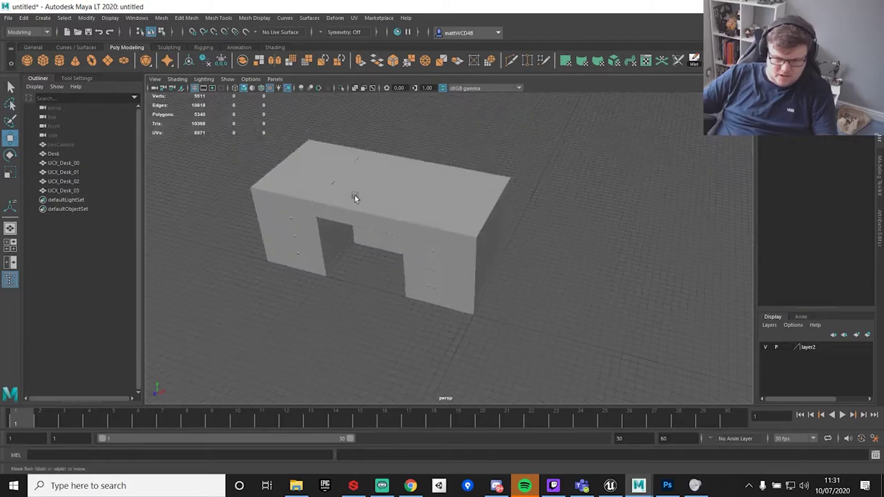
Step: Select all four UCX_Desk collision boxes, hide them, and clear the selection
left_click(77, 163)
left_click(79, 190, "shift")
key("ctrl+h")
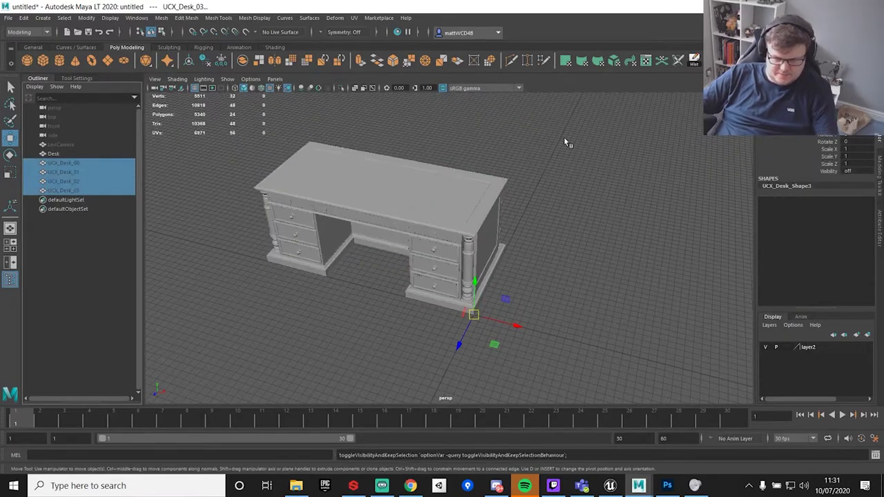
left_click(563, 137)
Step: Select the Desk, bring up its UVs, and delete the old Lightmap UV set, leaving only map1
left_click(474, 193)
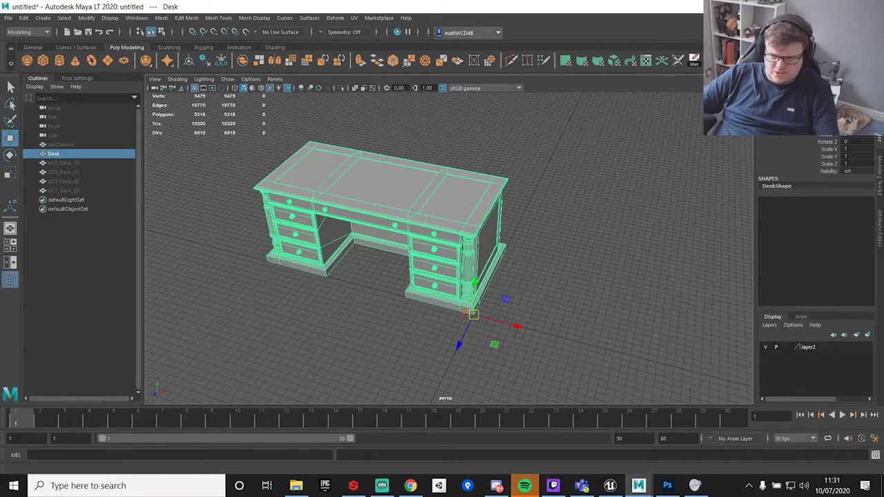
key("ctrl+shift+u")
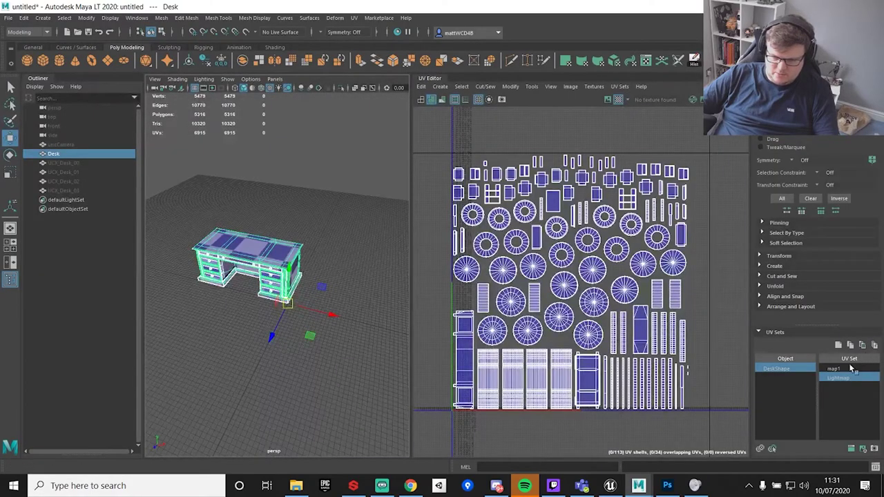
left_click(842, 377)
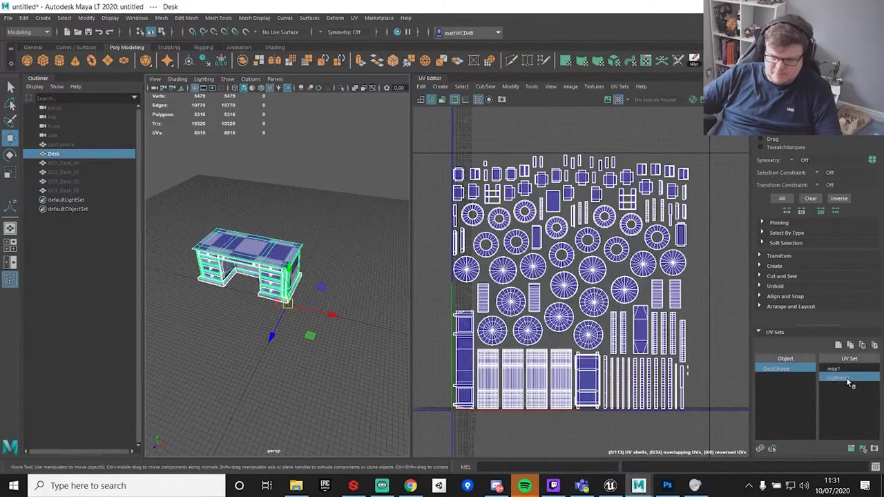
right_click(850, 376)
left_click(807, 431)
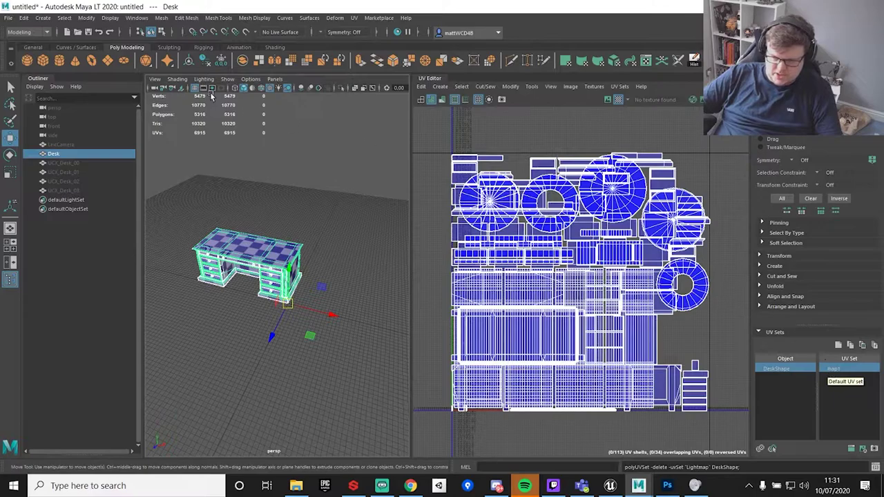
scroll(199, 280, "up", 5)
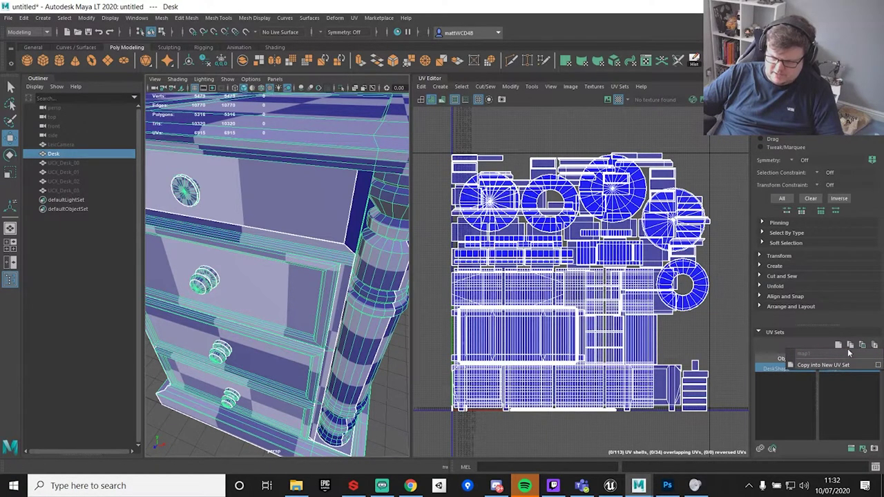
Step: Copy the Desk's map1 UVs into a new UV set named 'Lightmaps', then reselect map1
left_click(878, 369)
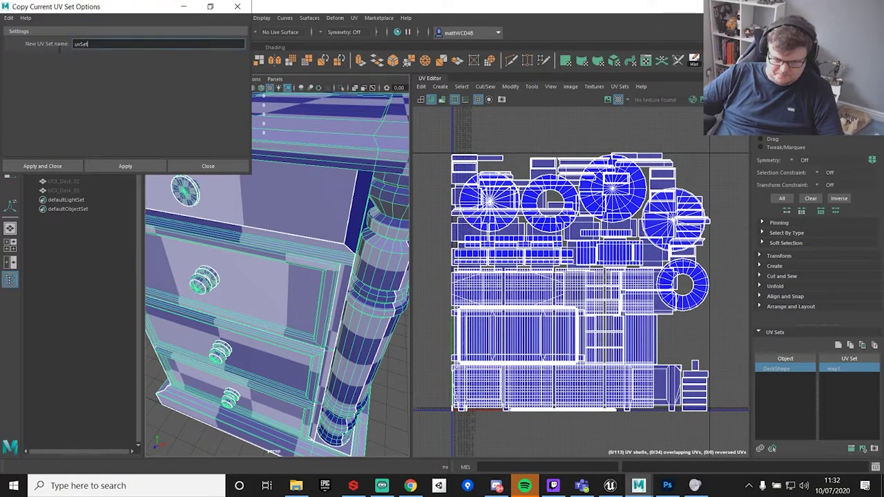
key("BackSpace")
key("BackSpace")
key("BackSpace")
key("BackSpace")
key("BackSpace")
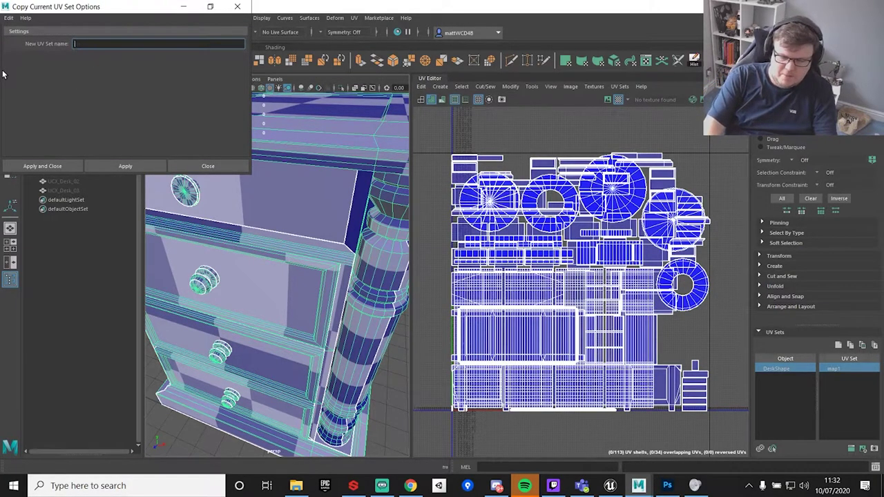
type("2Lightmap")
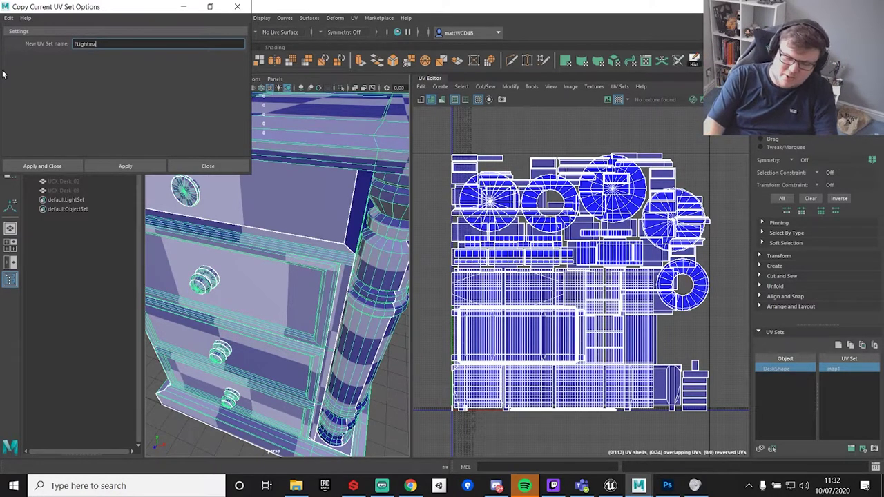
key("BackSpace")
key("BackSpace")
key("BackSpace")
key("BackSpace")
key("BackSpace")
key("BackSpace")
key("BackSpace")
key("BackSpace")
key("BackSpace")
type("Lig")
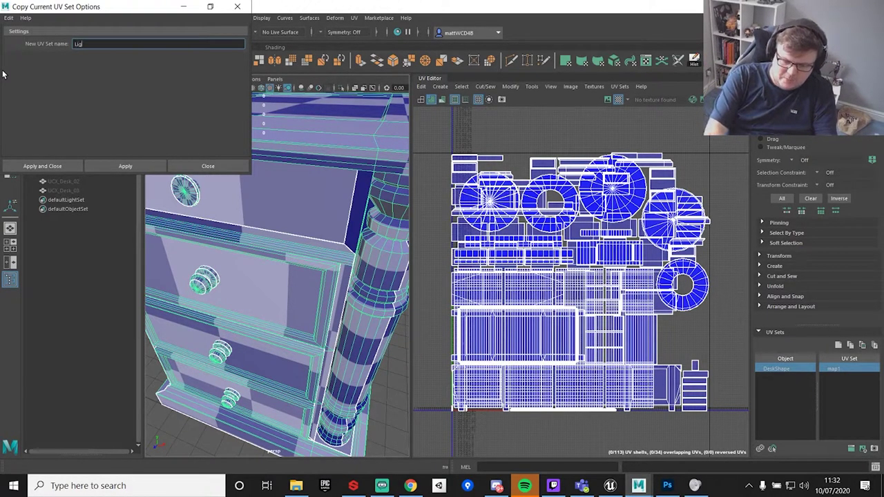
type("htmaps")
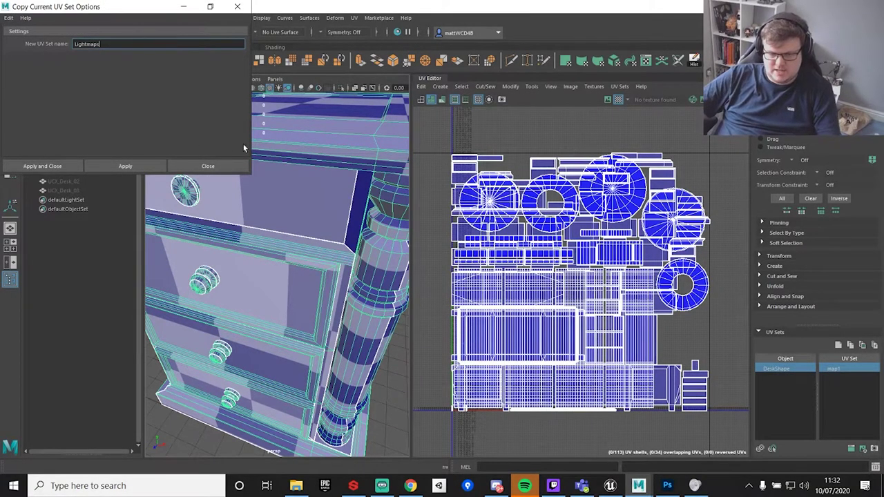
left_click(128, 168)
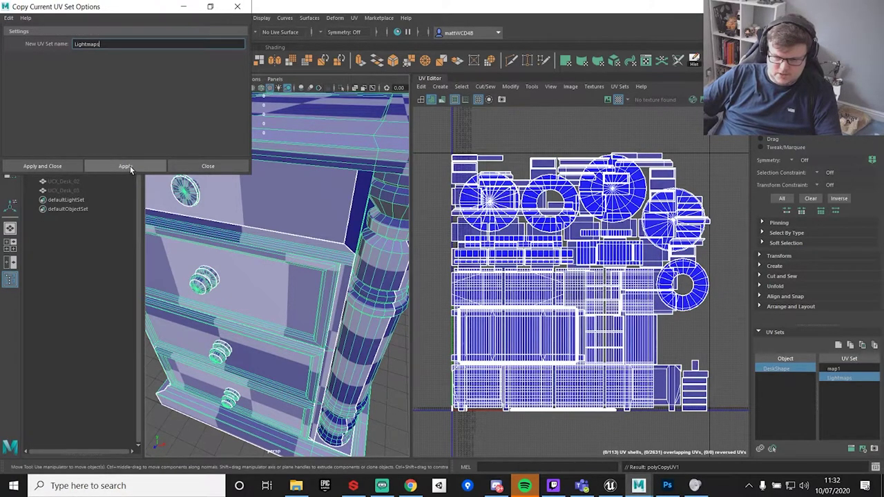
left_click(237, 6)
left_click(833, 369)
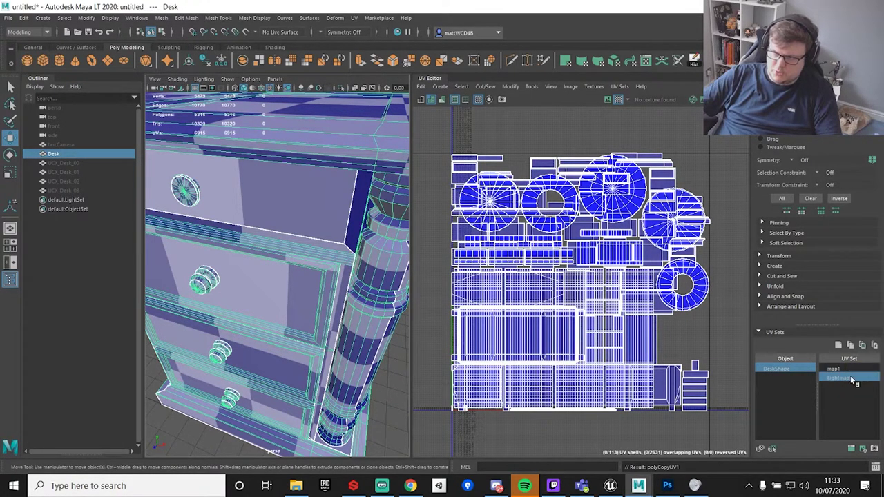
Step: Lay out the Lightmaps UV set's shells without overlaps using the Legacy layout method
left_click(835, 376)
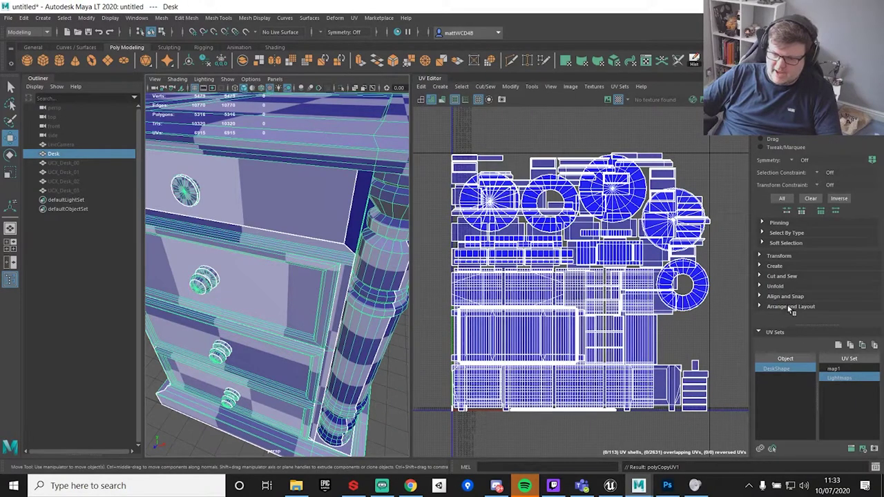
left_click(787, 306)
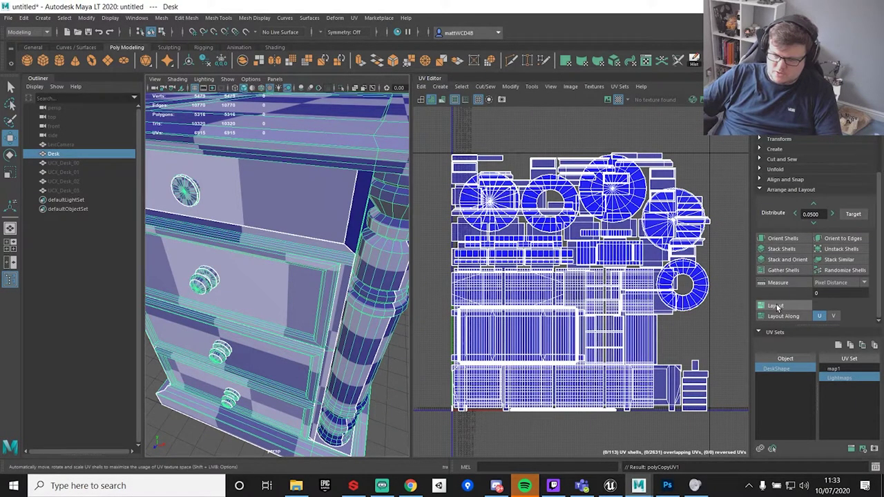
left_click(777, 307, "shift")
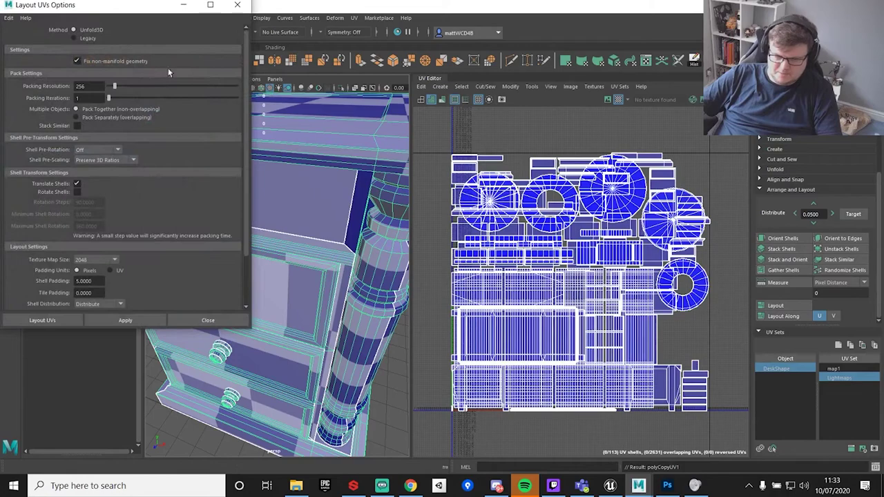
left_click(81, 38)
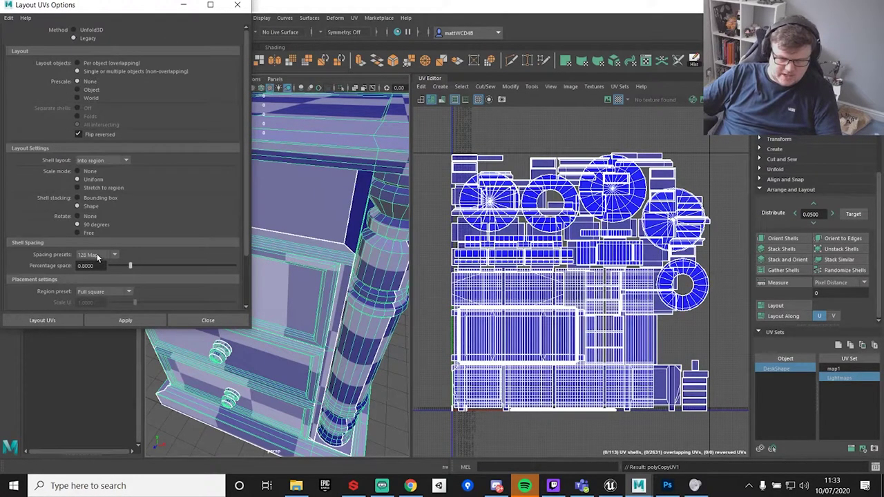
left_click(117, 315)
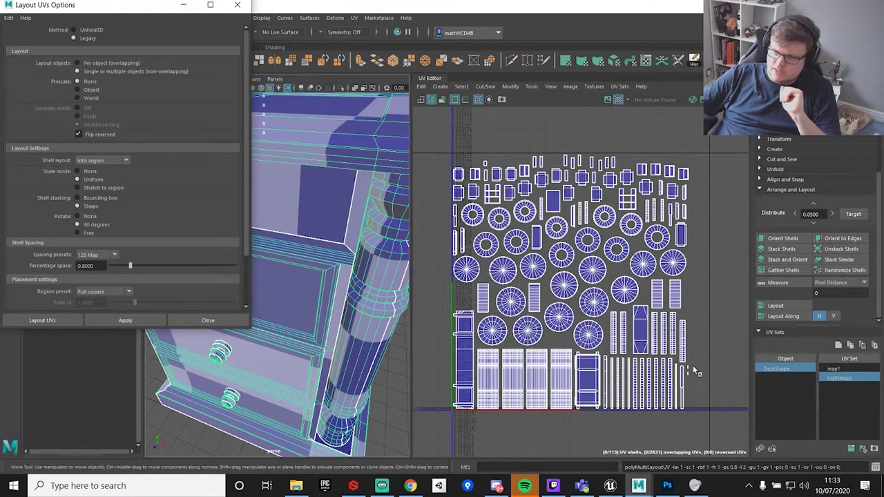
Step: Compare the packed Lightmaps layout against the original map1 layout, then close Layout Options
left_click(832, 369)
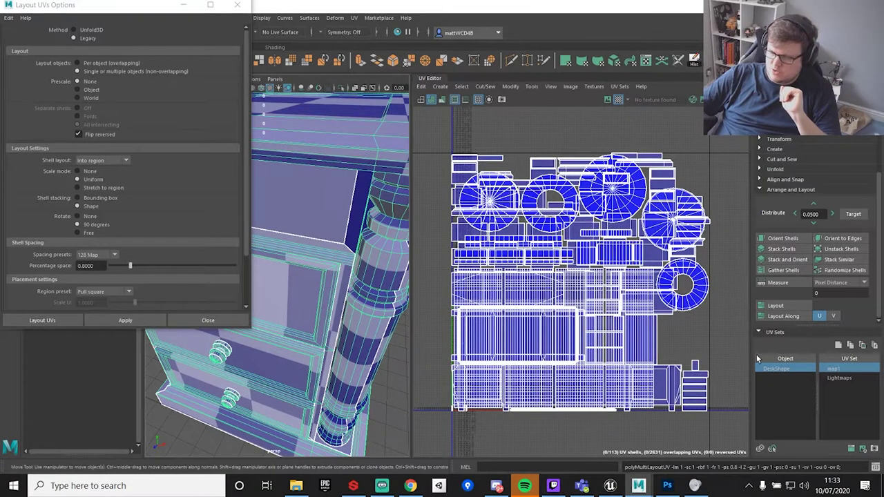
left_click(840, 377)
left_click(832, 369)
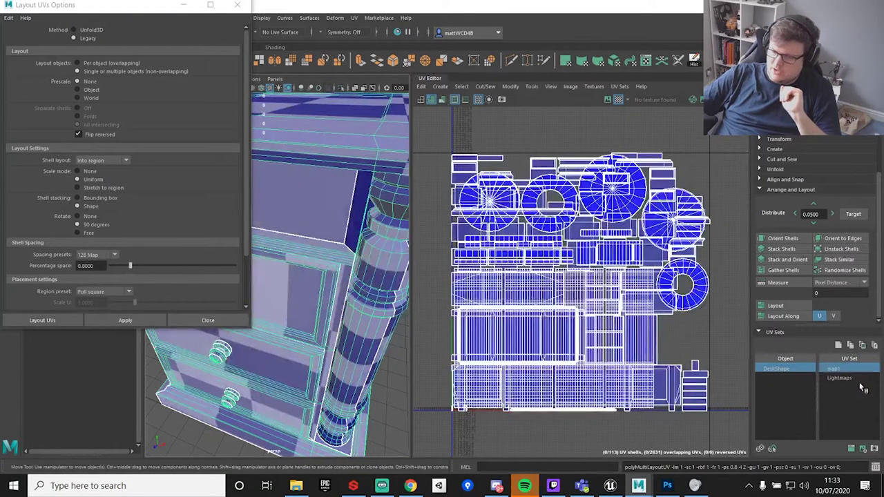
left_click(849, 380)
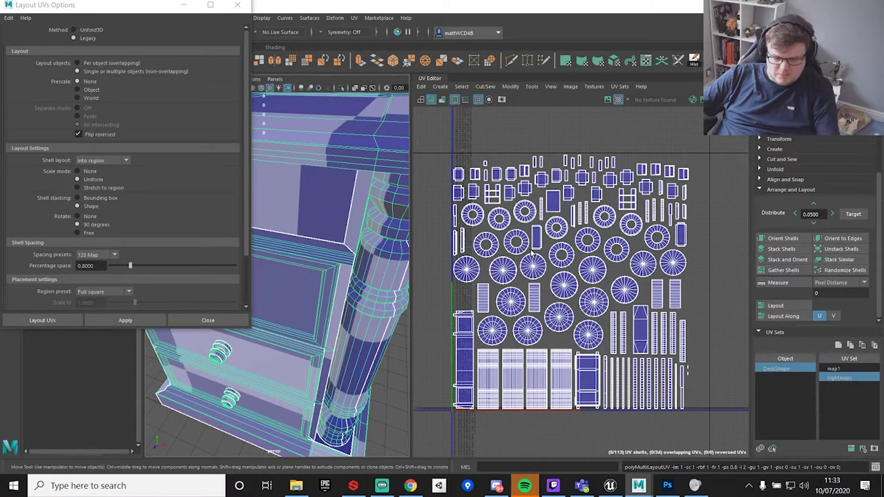
key("ctrl+z")
left_click(237, 5)
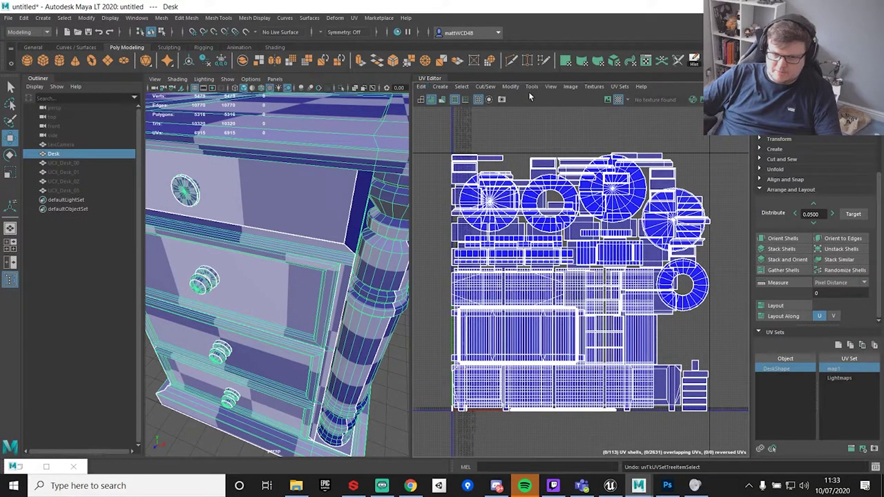
Step: Show the UV Editor's Grid Options (10-unit grid, 0.0078 spacing) beside the UV layout
left_click(549, 89)
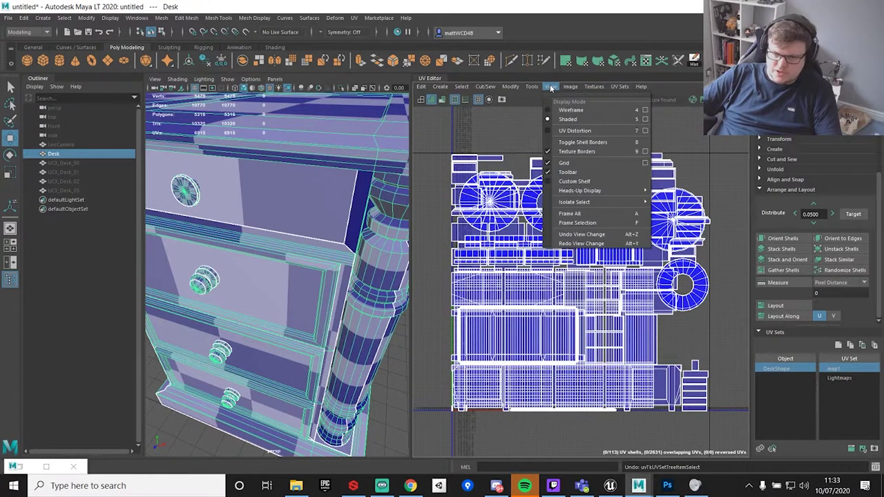
left_click(645, 167)
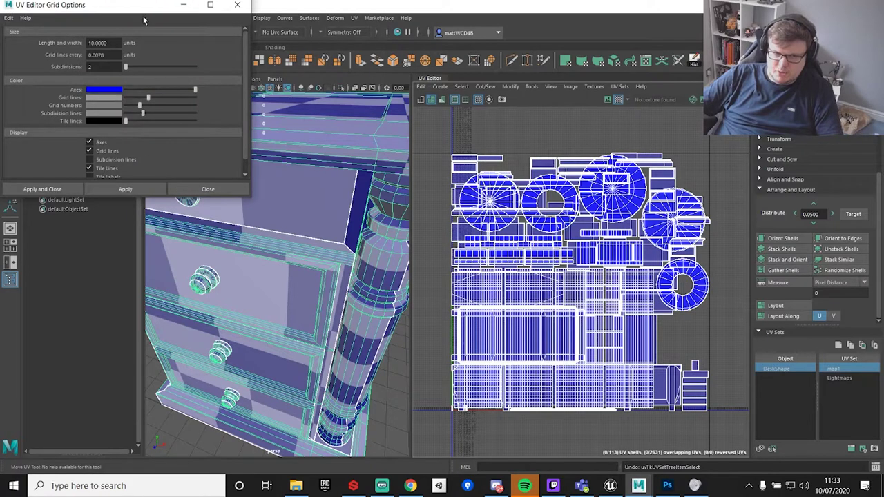
left_click_drag(145, 15, 506, 102)
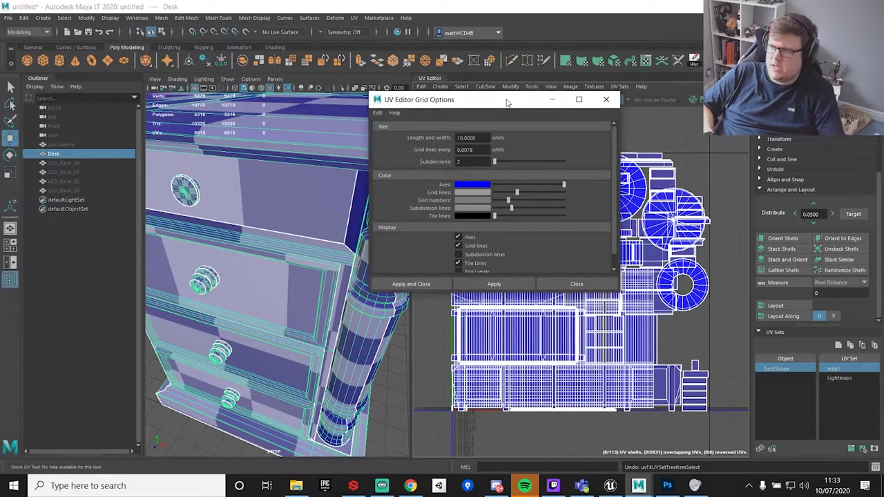
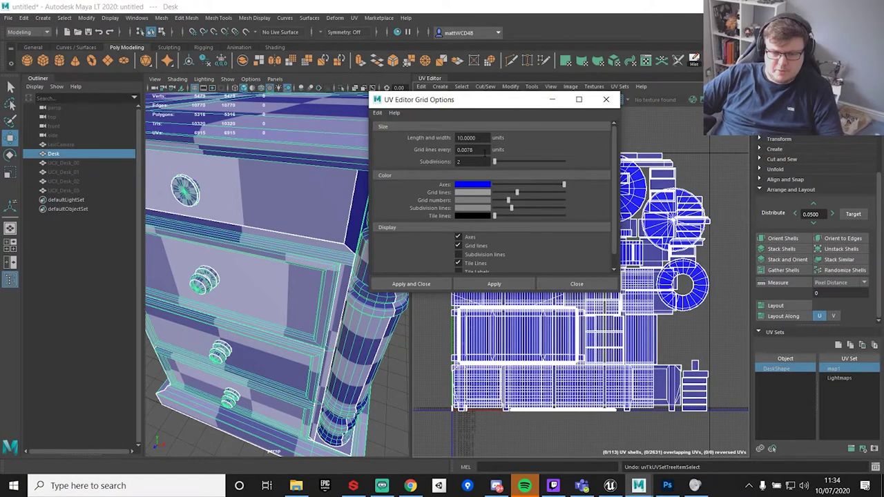
Step: Set the UV Editor grid to draw lines every 0.0078125 units and apply it
left_click_drag(483, 150, 433, 153)
type("0.1")
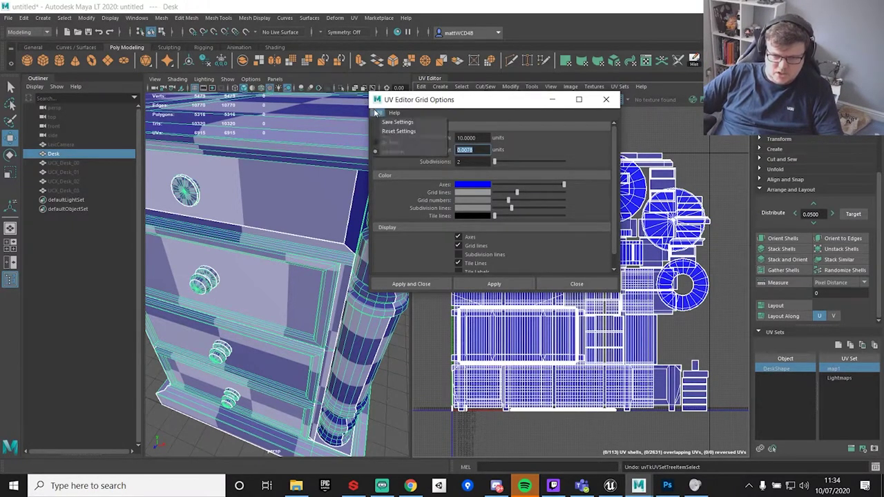
key("Return")
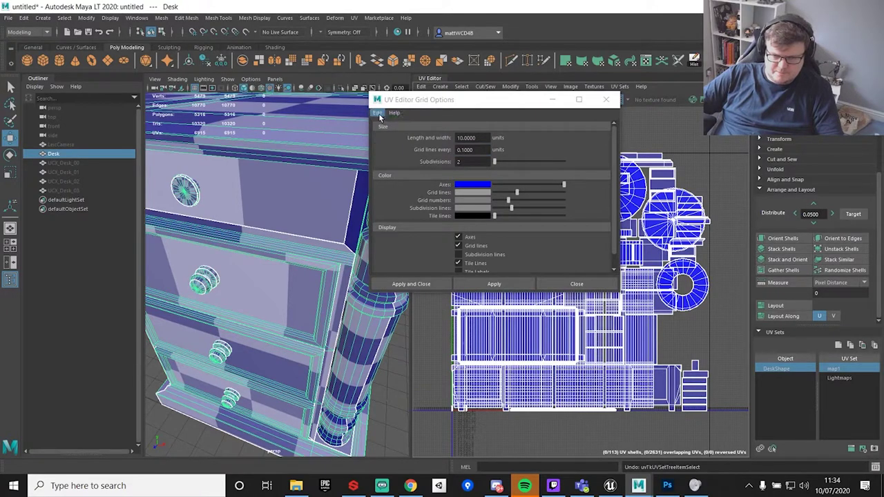
left_click(508, 285)
double_click(464, 150)
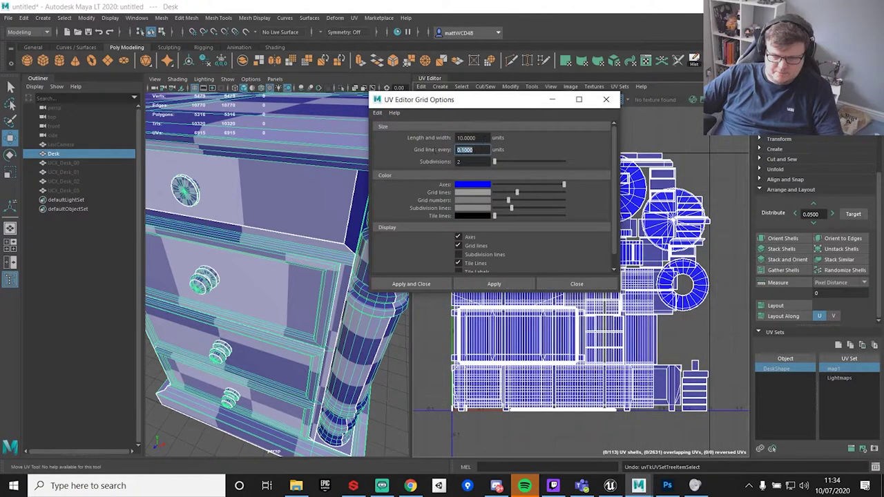
type("0")
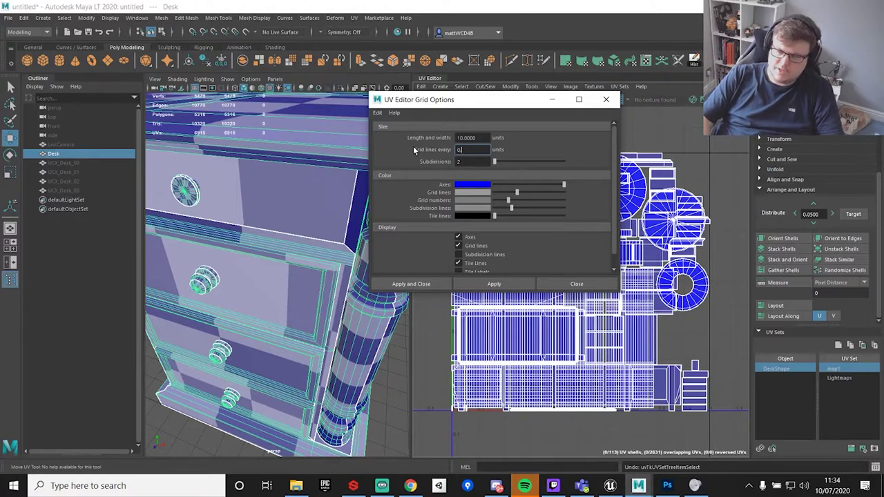
type(".0078")
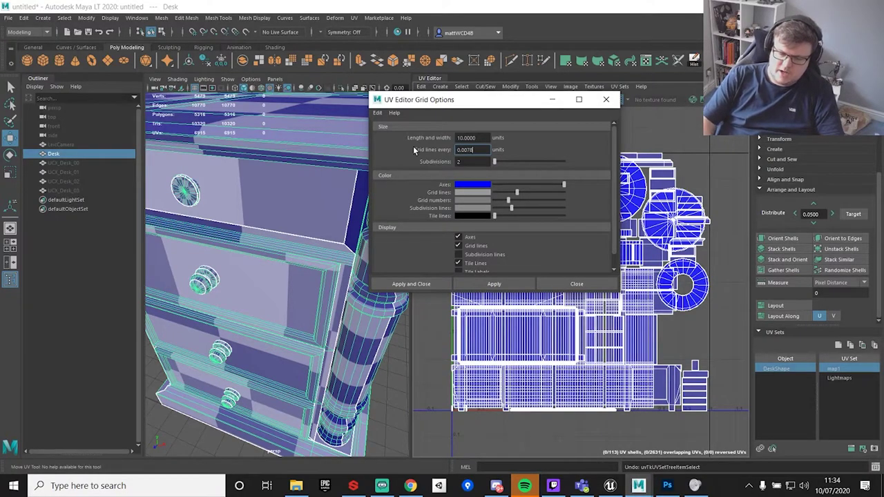
type("125")
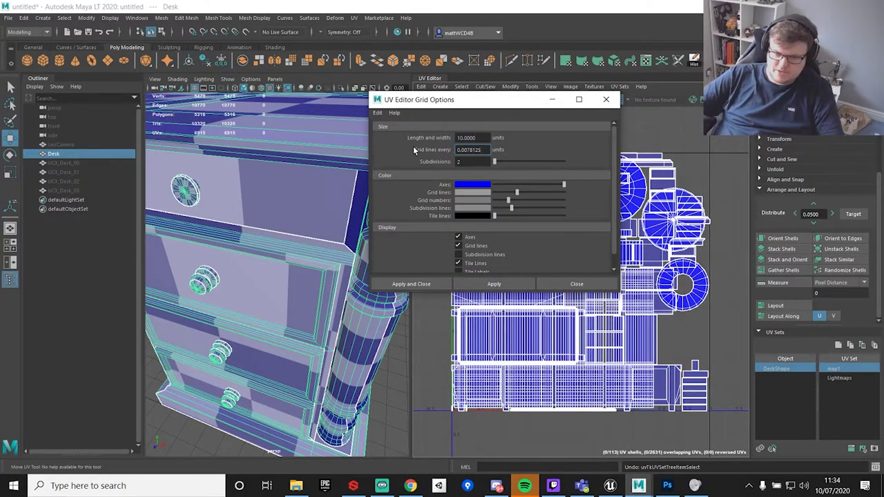
left_click(504, 285)
scroll(700, 346, "up", 5)
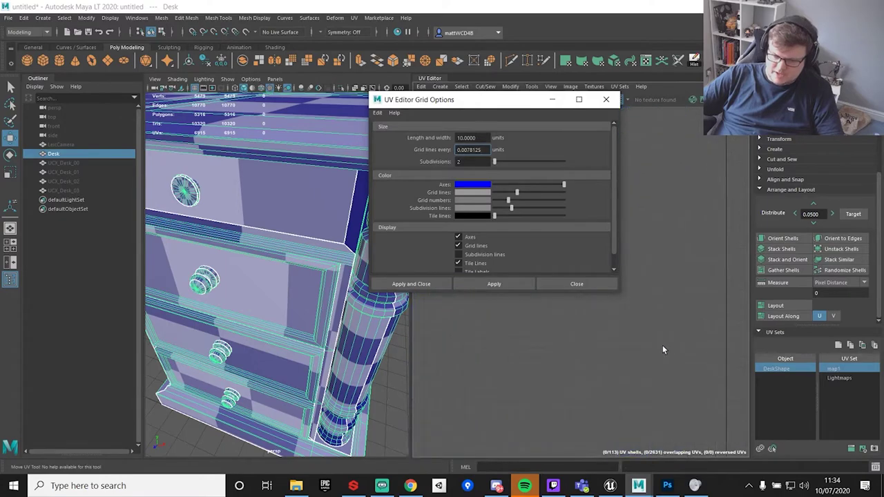
left_click(110, 485)
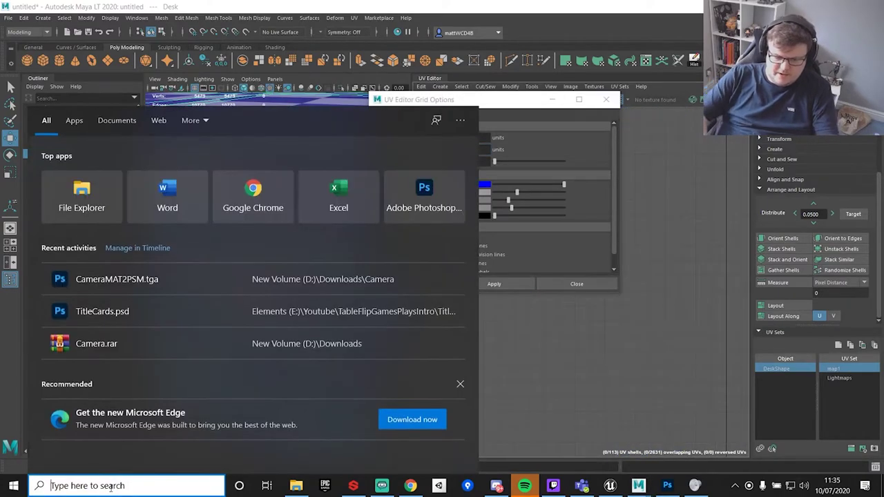
Step: Compute 1 ÷ 128 = 0.0078125 in Calculator, then close Calculator and the grid options
type("cal")
left_click(134, 178)
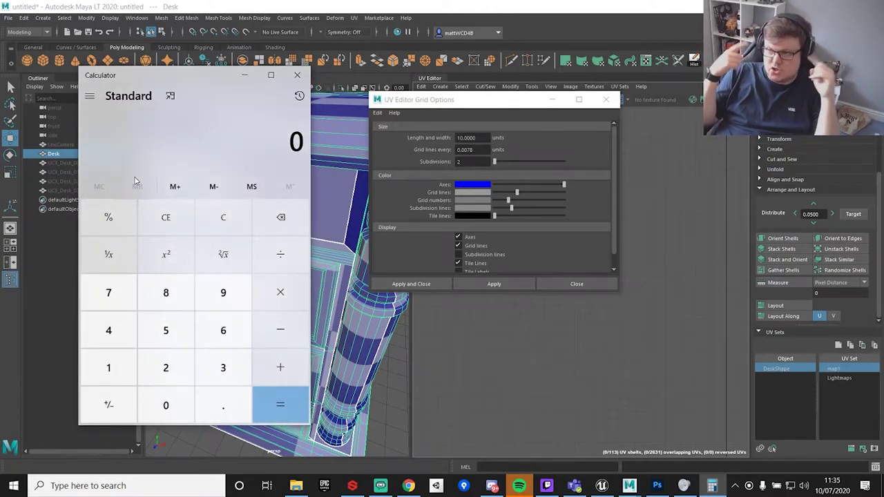
left_click(108, 373)
type("/128")
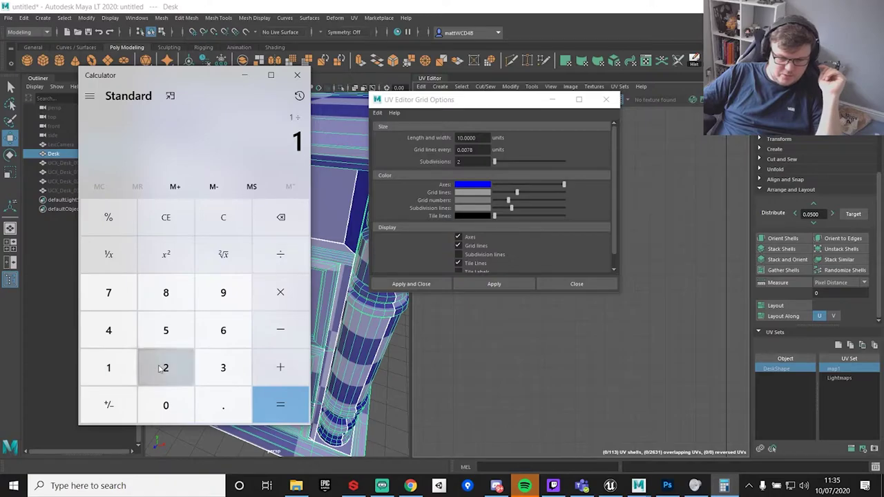
left_click(293, 403)
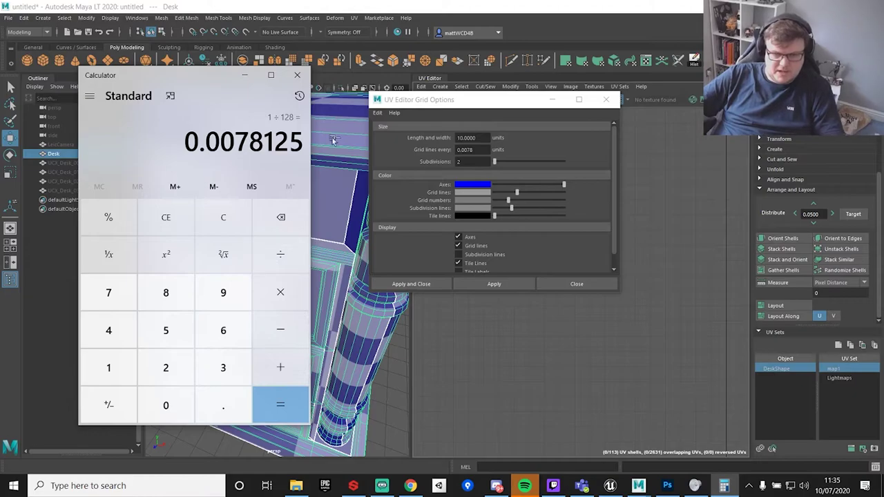
left_click(297, 75)
left_click(605, 100)
Step: Switch the desk to its Lightmaps UV set and bring up the Layout UVs Options
scroll(545, 226, "down", 5)
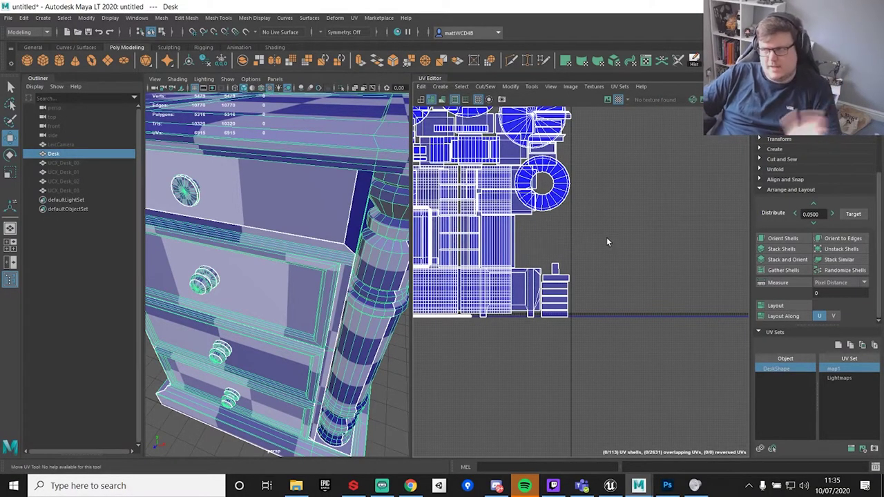
left_click(841, 377)
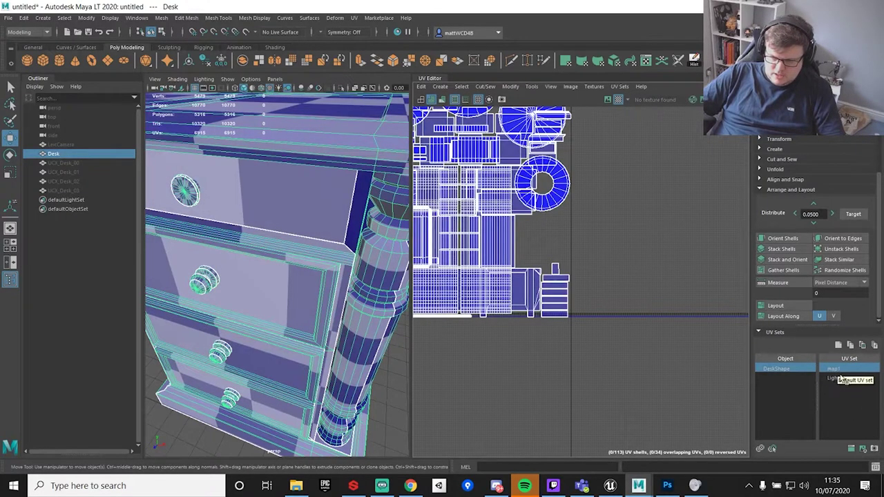
left_click(832, 369)
left_click(776, 306)
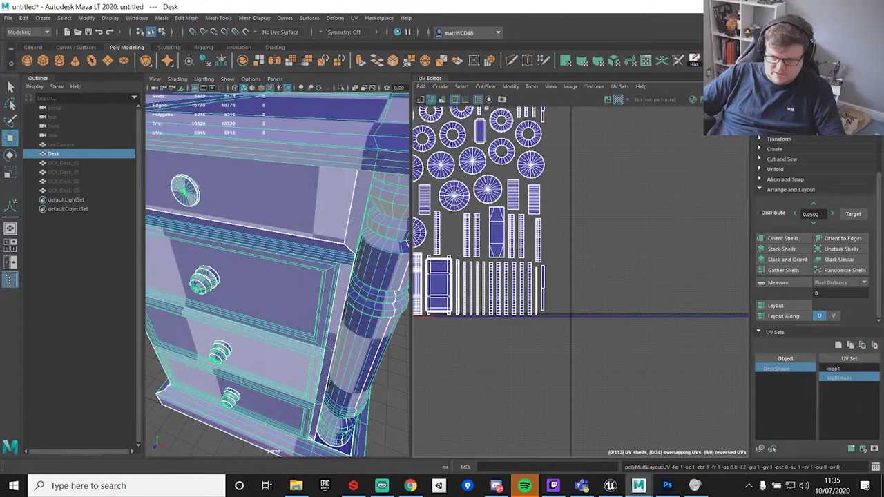
left_click(776, 306, "shift")
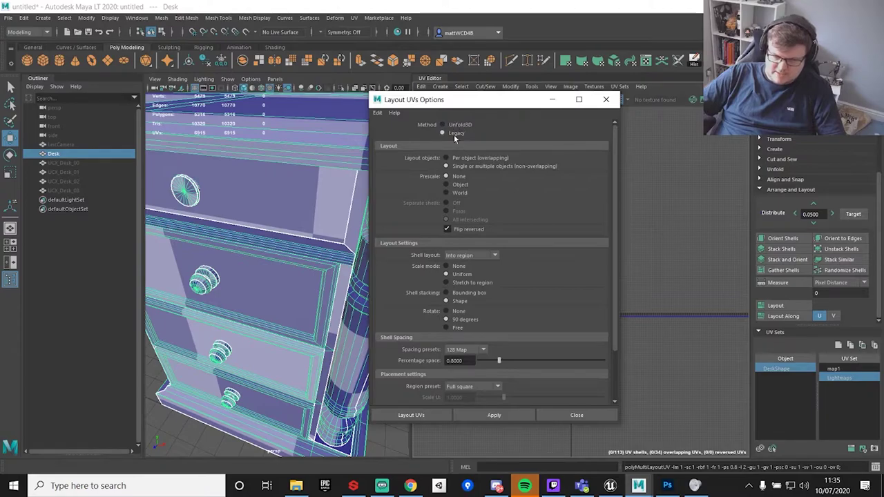
Step: Lay out the desk's Lightmaps UVs using the 128 Map spacing preset
left_click(468, 350)
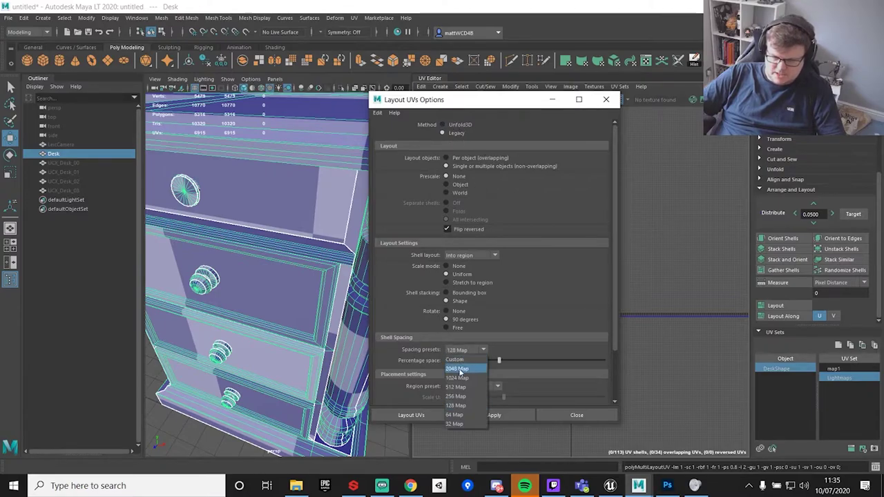
left_click(464, 410)
left_click(492, 415)
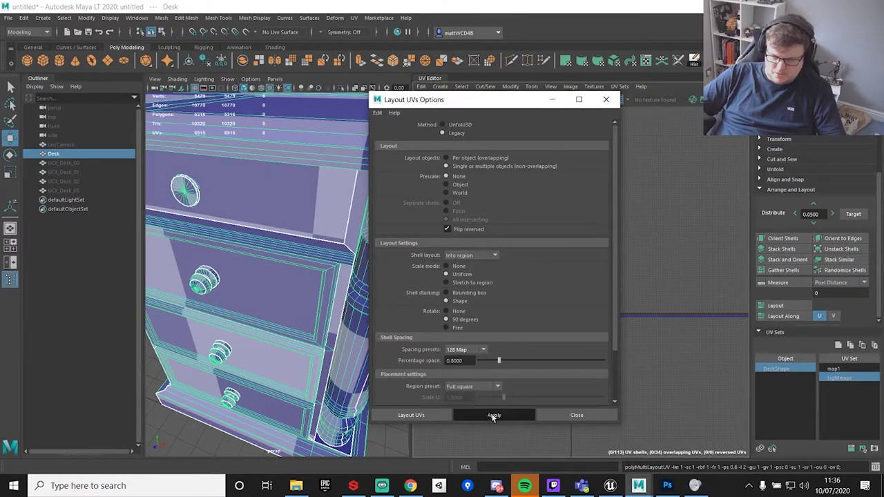
left_click(565, 415)
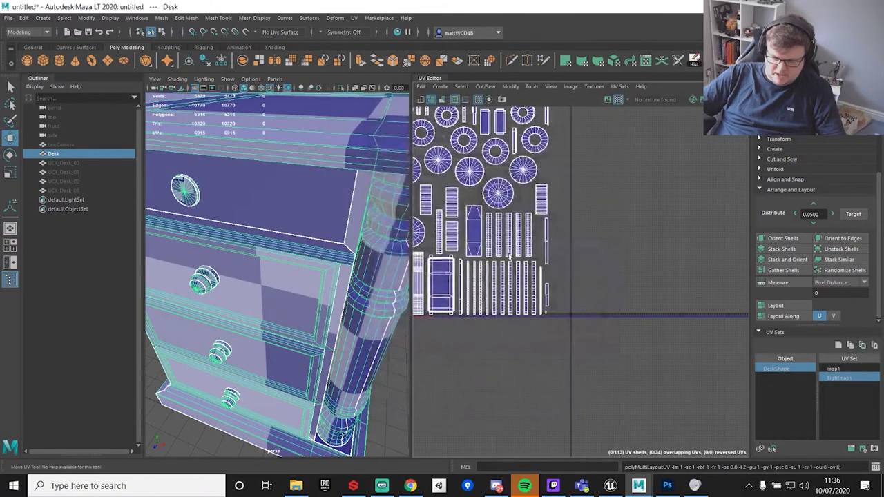
scroll(505, 205, "down", 5)
scroll(505, 205, "up", 10)
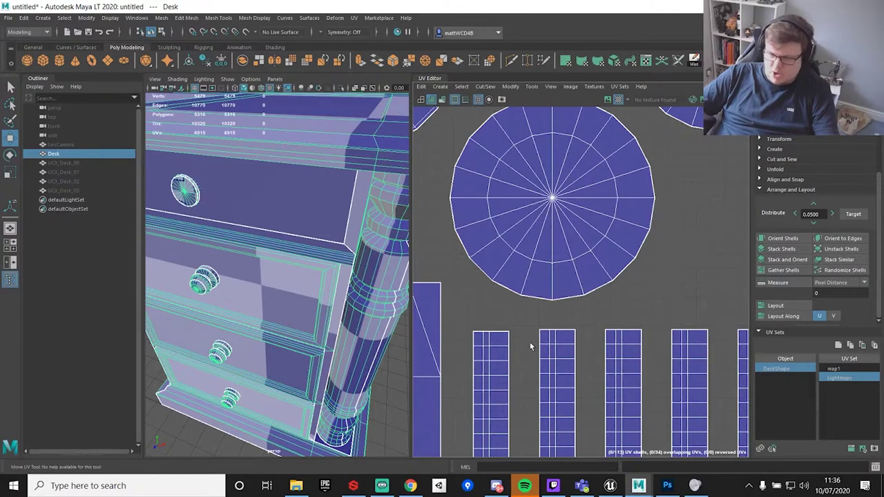
scroll(528, 343, "down", 8)
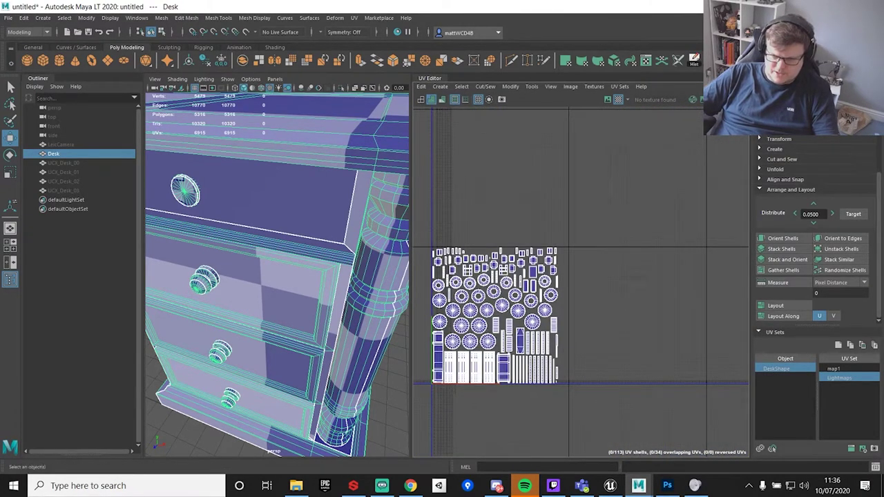
Step: Freeze the desk's transformations and select Desk with its four UCX_Desk collision meshes
left_click(710, 60)
left_click(63, 162)
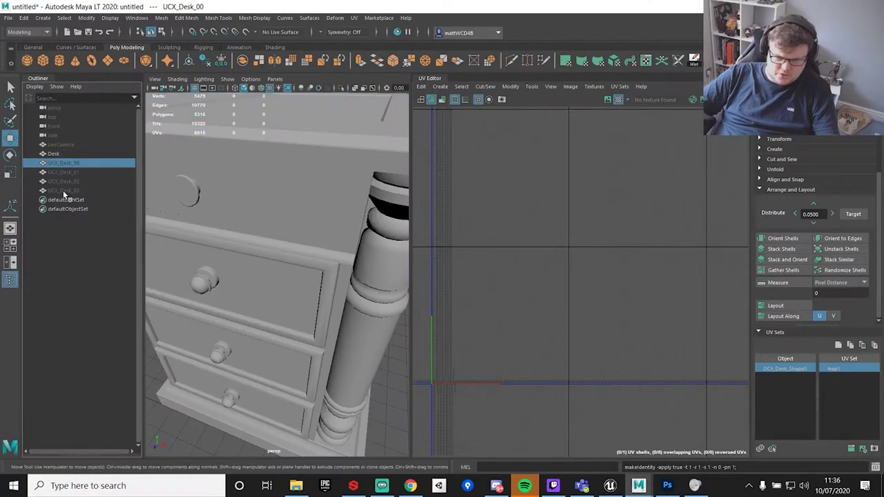
left_click(63, 189, "shift")
left_click(53, 153)
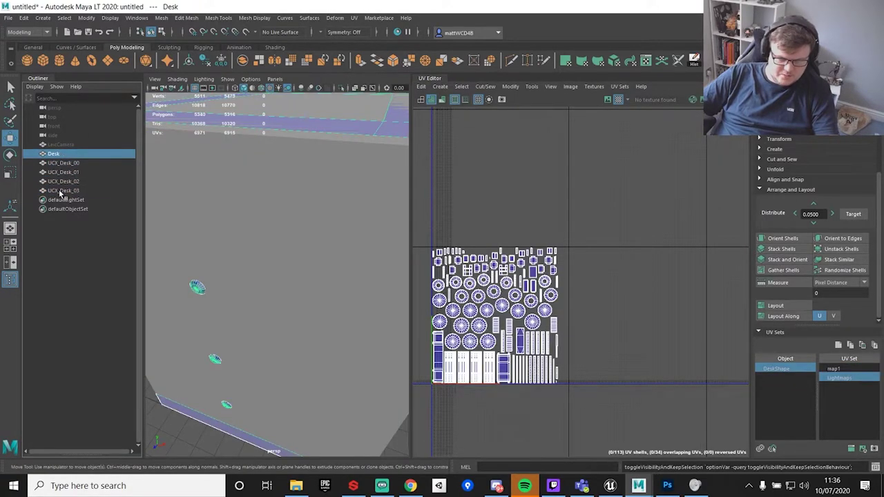
left_click(63, 190, "shift")
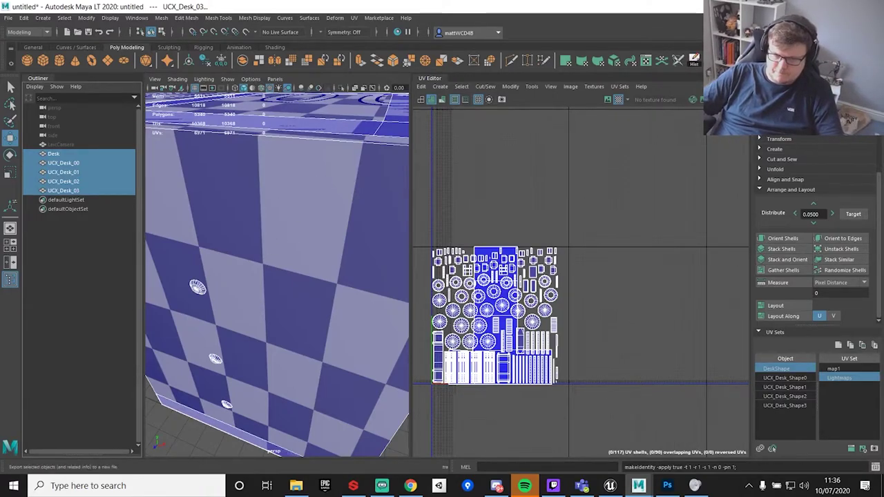
Step: Export the selection to Desk.fbx, replacing the existing file
left_click(695, 63)
double_click(352, 114)
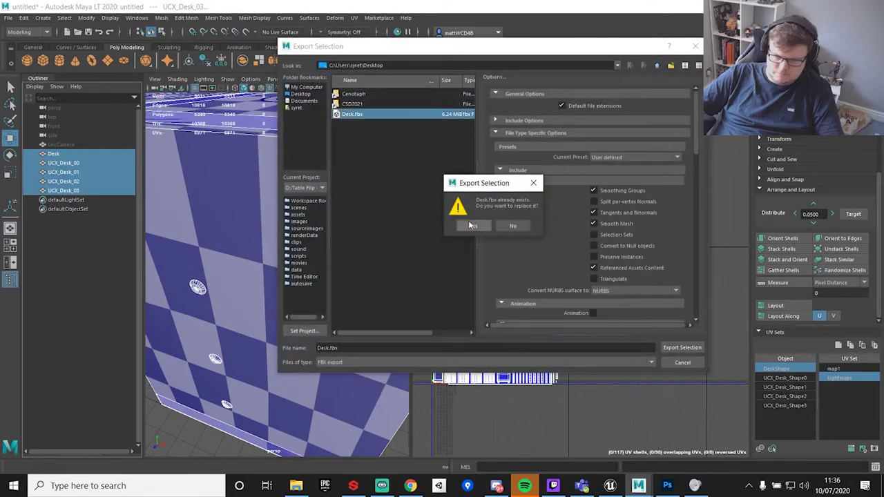
left_click(475, 226)
left_click(610, 485)
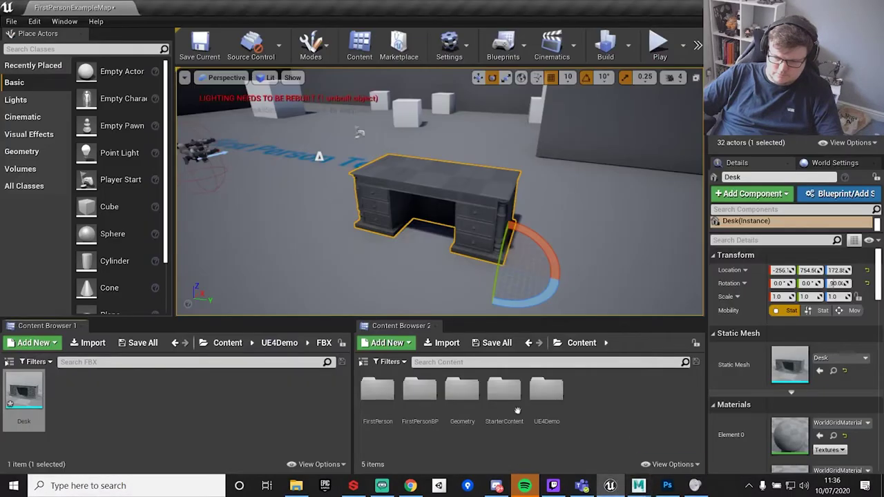
Step: Reimport the Desk static mesh from its existing Desk.fbx and open it in the Static Mesh Editor
right_click(25, 392)
left_click(62, 78)
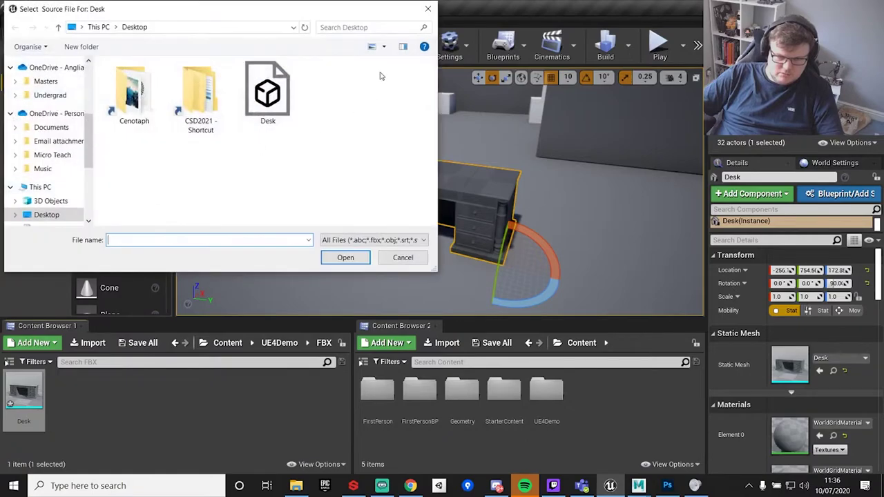
left_click(428, 10)
right_click(24, 386)
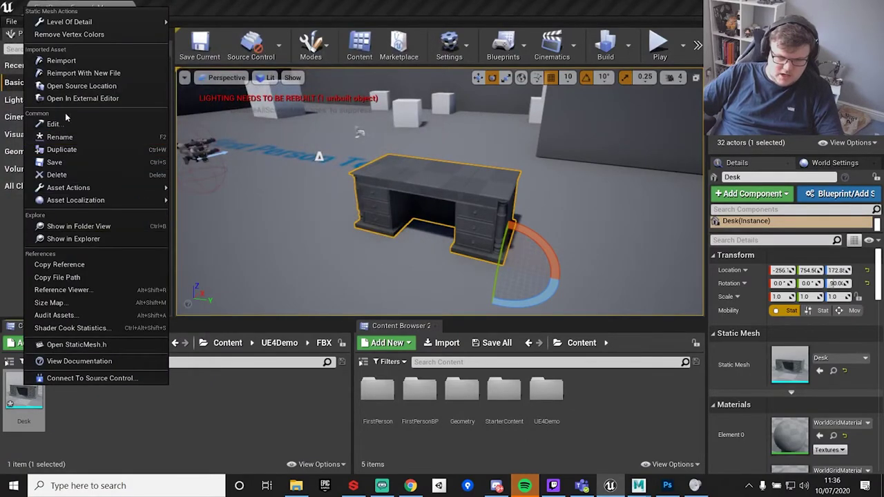
left_click(65, 62)
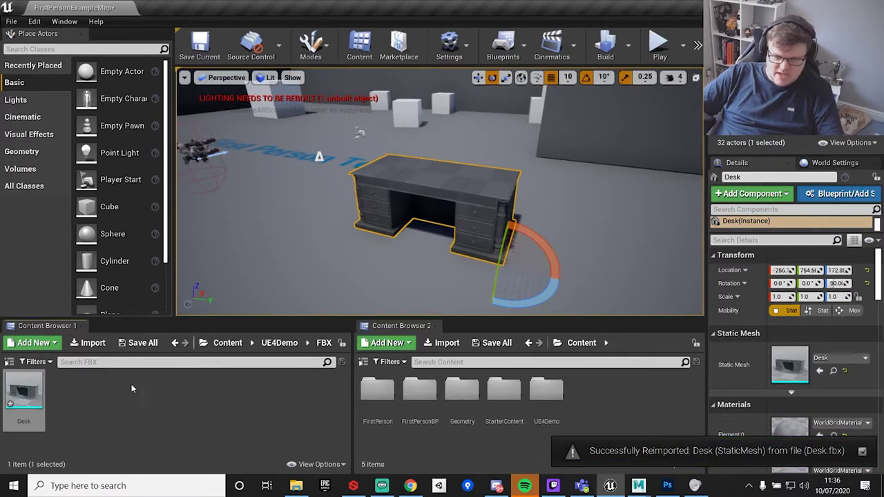
double_click(15, 387)
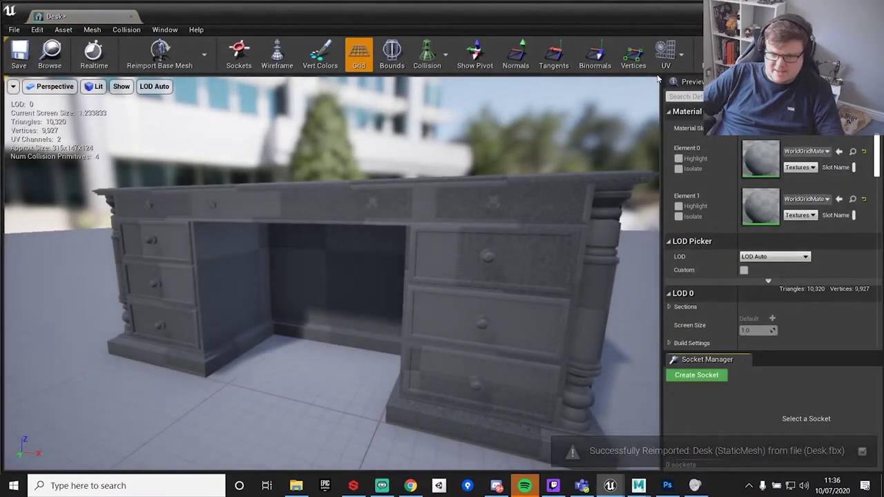
Step: Overlay UV channel 1 on the Desk mesh in the editor viewport
left_click(666, 55)
left_click(683, 108)
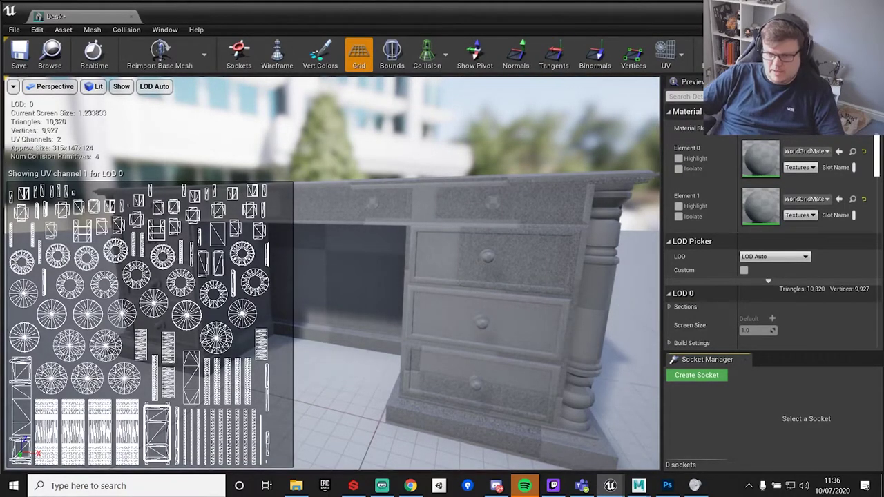
scroll(714, 312, "down", 2)
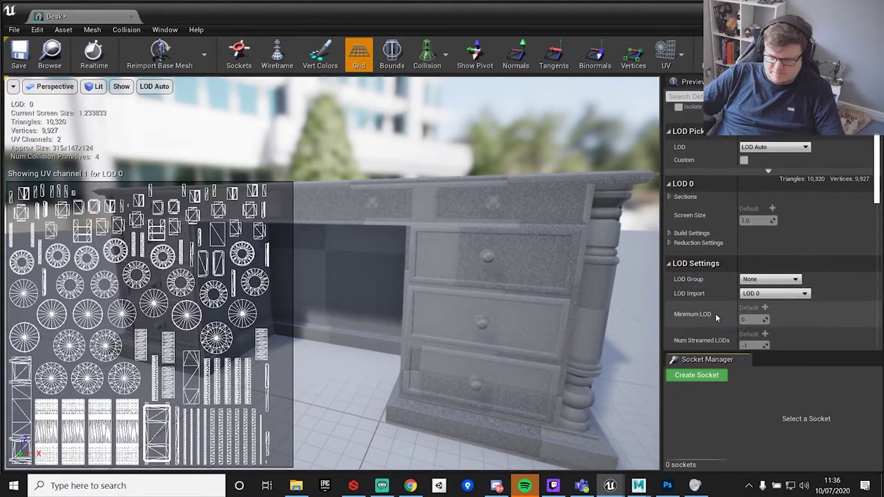
scroll(760, 215, "up", 2)
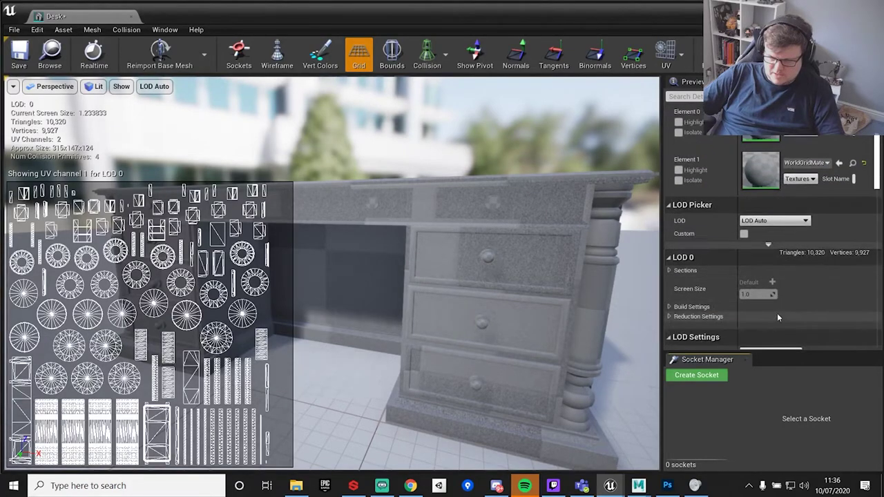
scroll(778, 317, "down", 10)
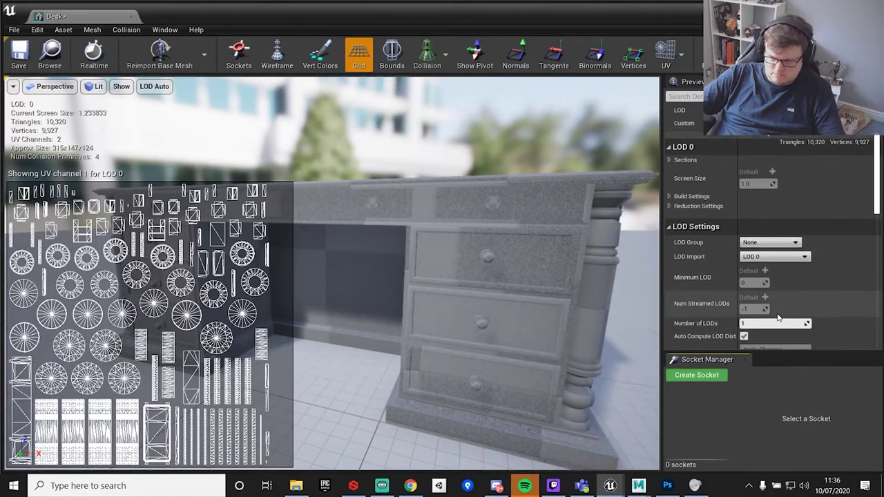
scroll(777, 317, "up", 10)
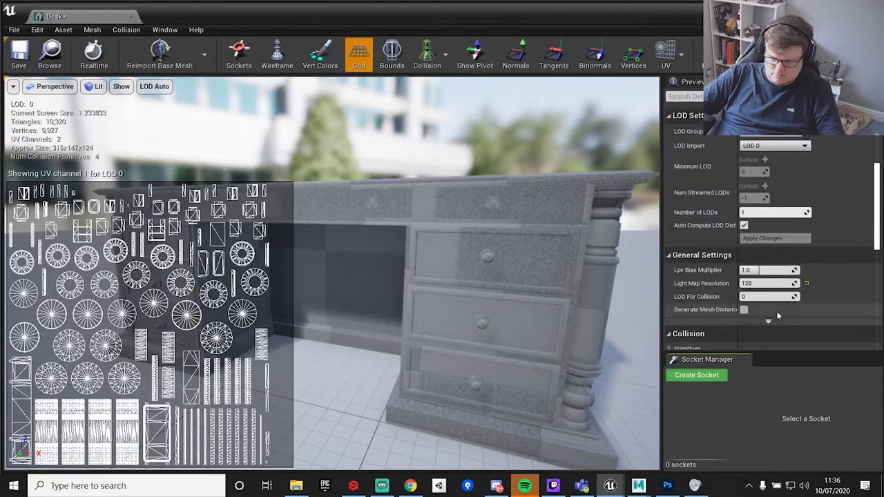
scroll(778, 317, "up", 5)
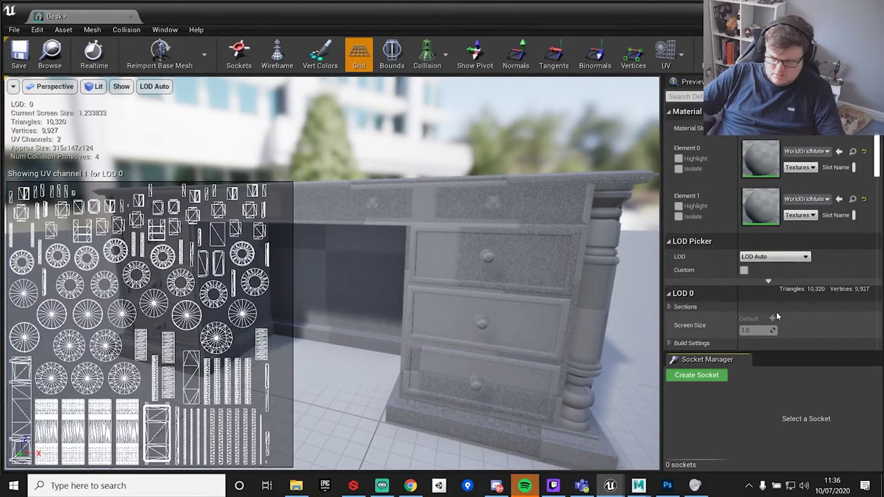
Step: Expand LOD 0 Build Settings to show the lightmap resolution and lightmap index fields
left_click(669, 241)
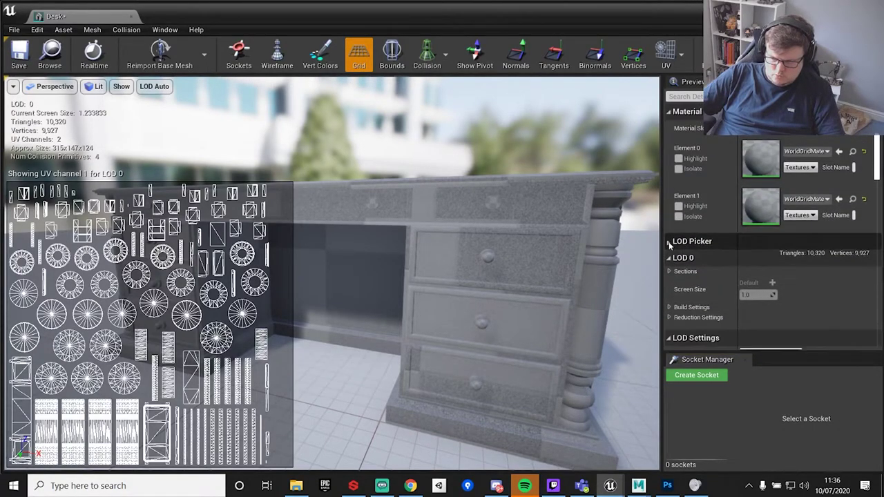
left_click(690, 306)
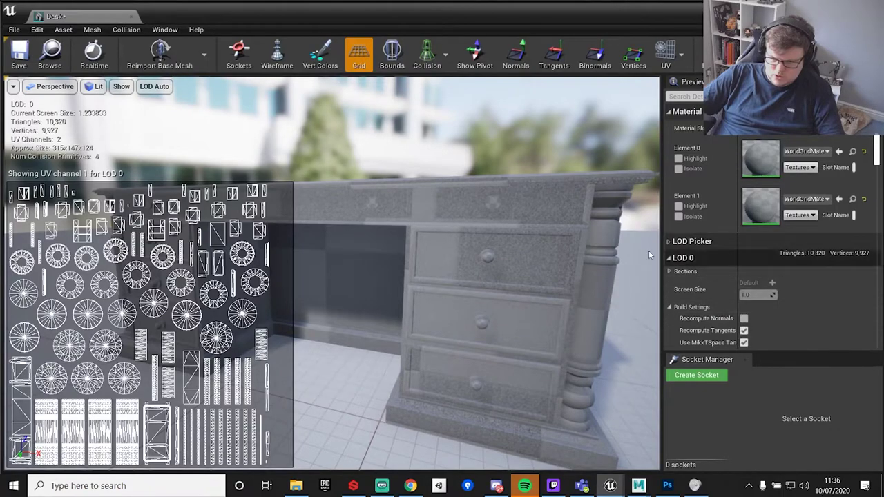
scroll(711, 245, "down", 1)
scroll(718, 299, "down", 4)
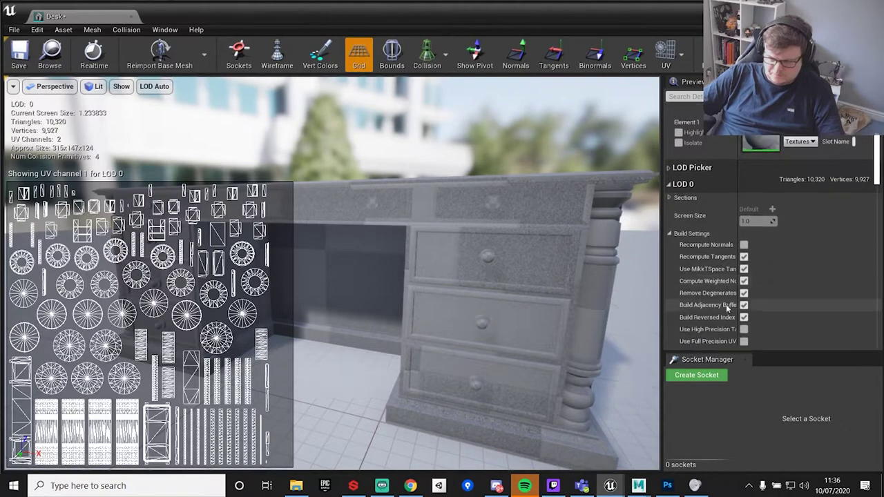
scroll(742, 307, "down", 3)
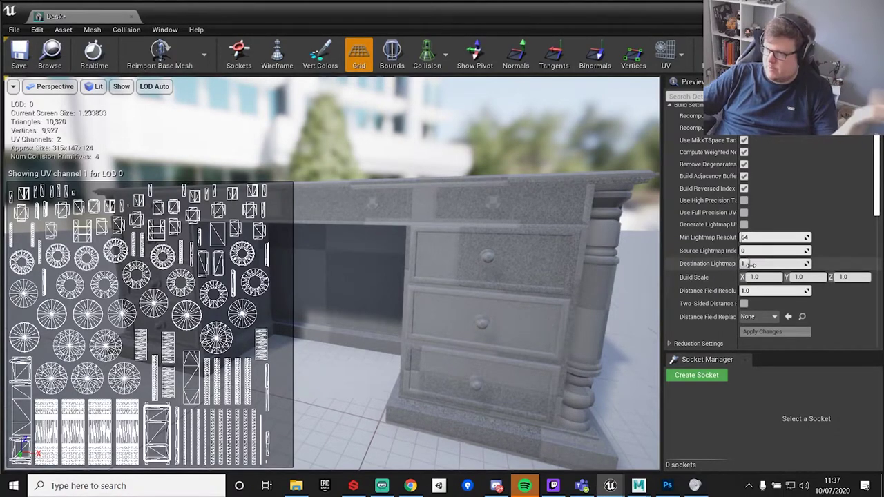
Step: Check the destination lightmap index and UV overlay, then close the Desk mesh editor
left_click(755, 263)
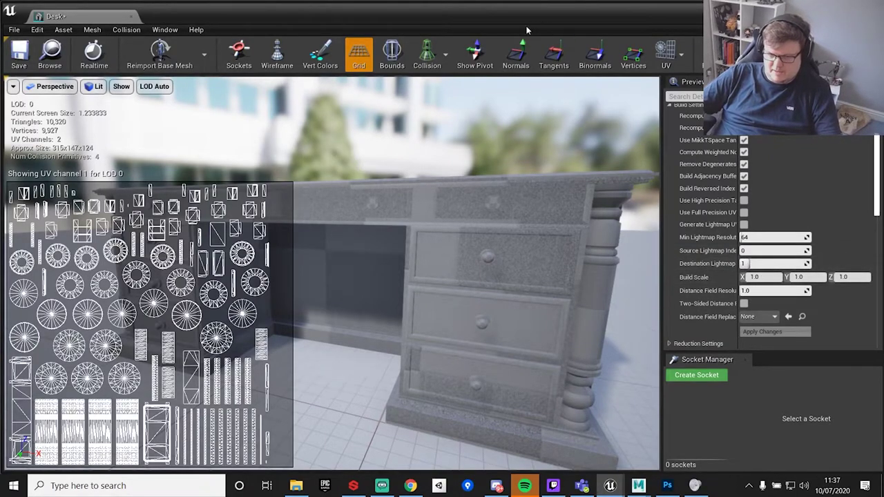
left_click(665, 55)
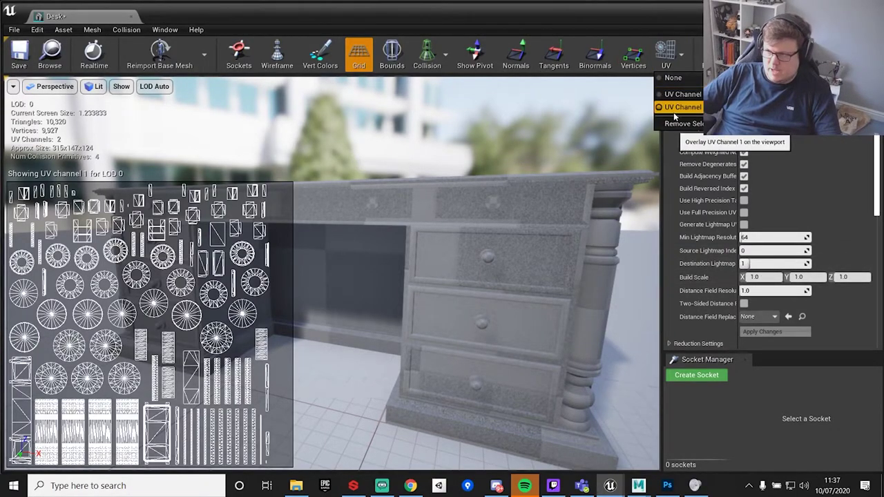
left_click(693, 112)
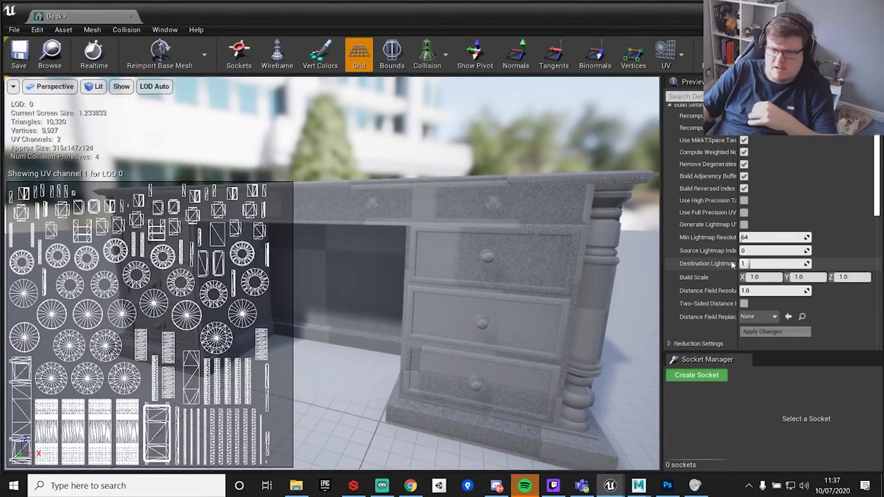
left_click(131, 15)
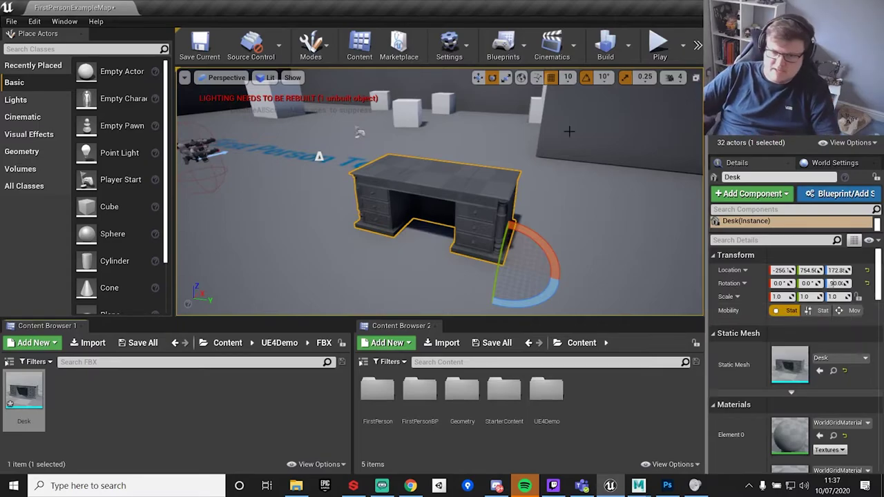
Step: Build the level's lighting, allowing the lighting build agent through the firewall
left_click(628, 45)
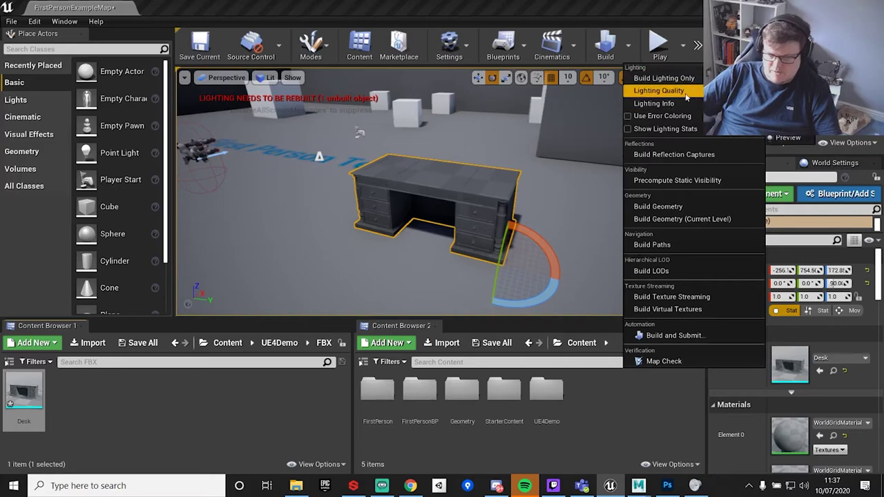
left_click(606, 45)
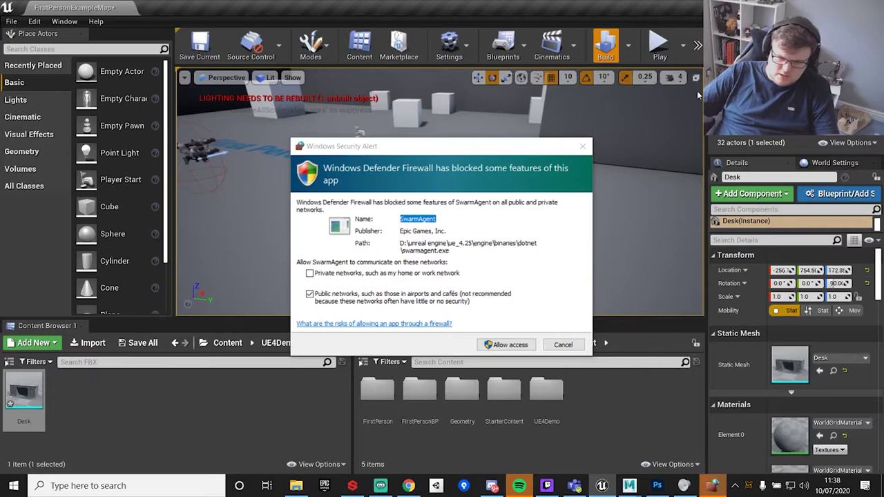
left_click(506, 345)
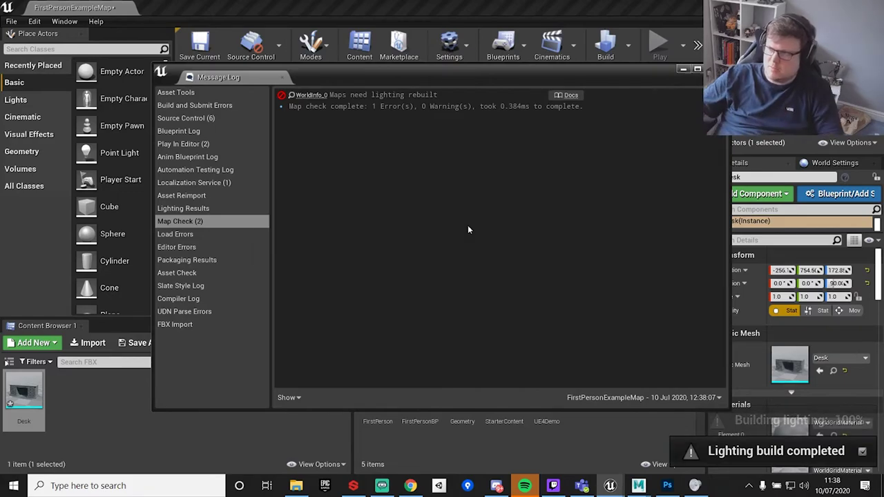
Step: Close the lighting build message log and select the desk in the level
left_click(281, 76)
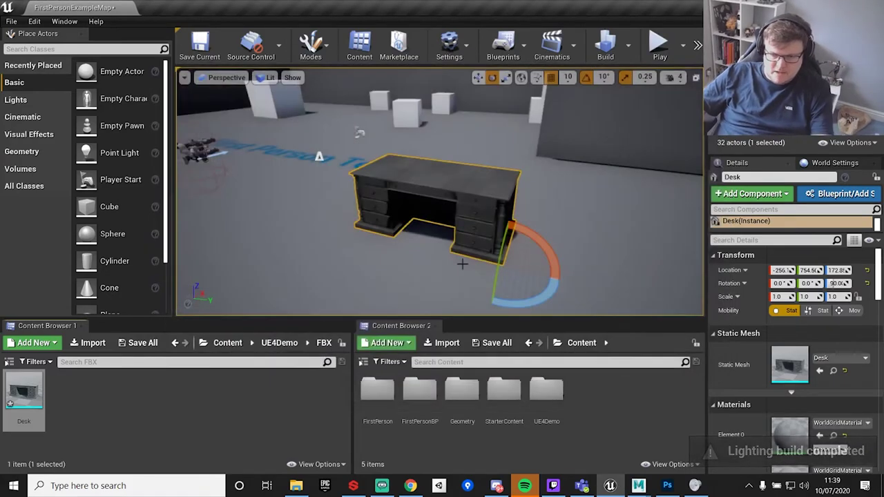
left_click(415, 254)
scroll(417, 242, "up", 8)
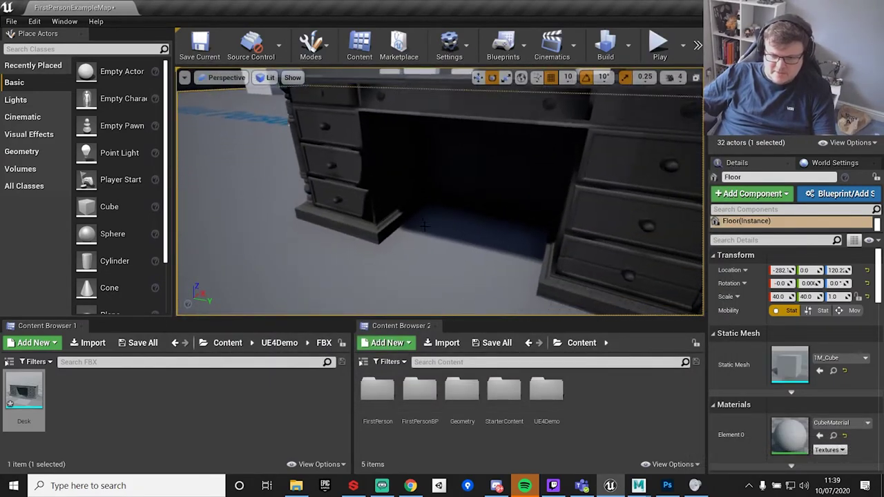
scroll(415, 225, "down", 6)
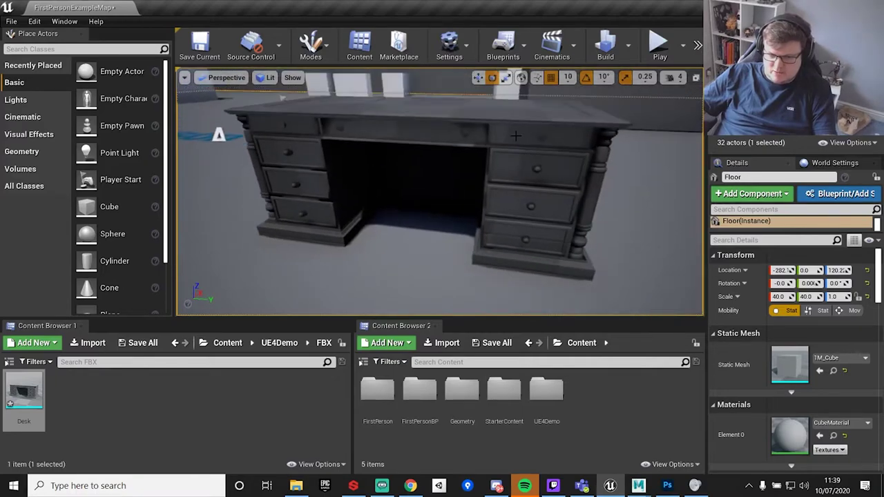
left_click(499, 142)
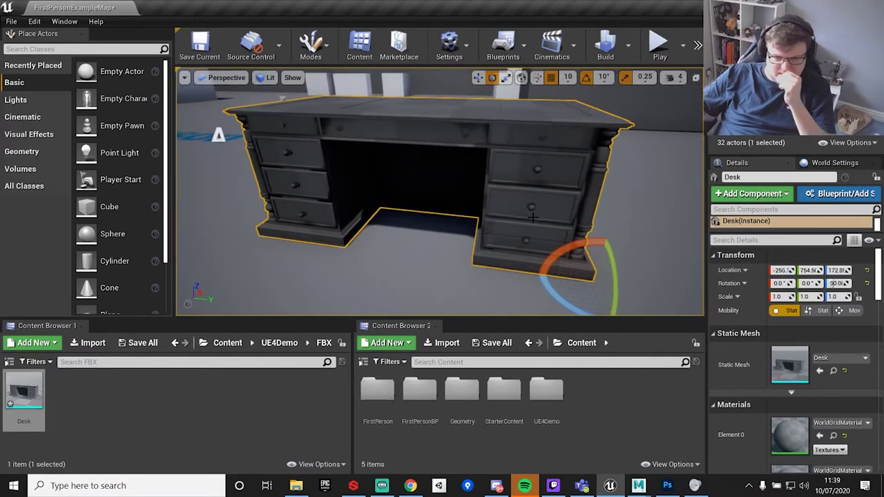
Step: Enable the desk's Overridden Light Map Res with a value of 64
scroll(758, 373, "down", 5)
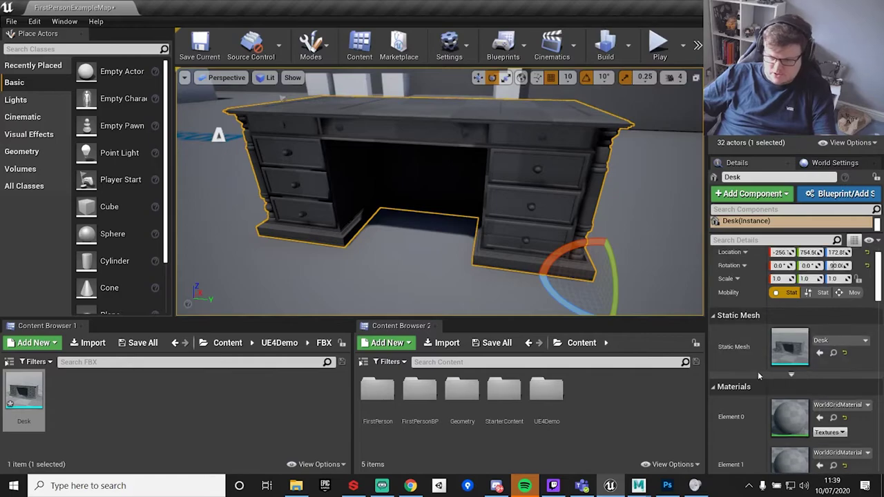
scroll(760, 374, "down", 6)
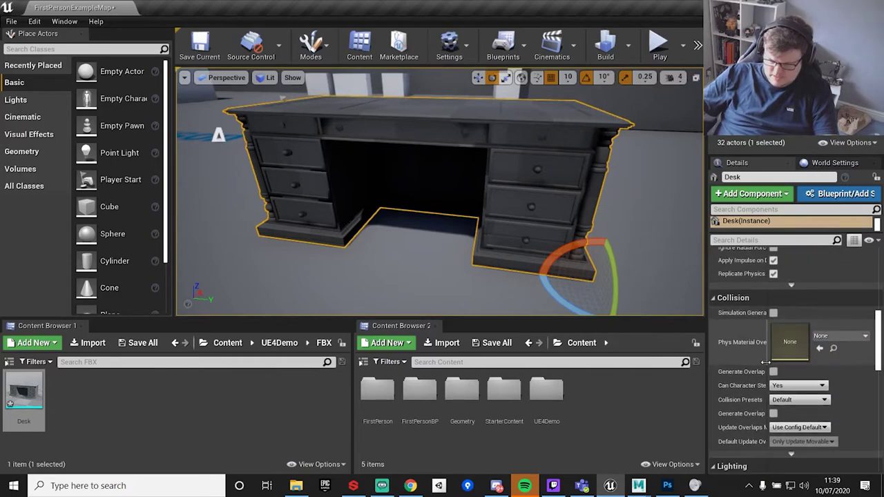
scroll(765, 376, "down", 1)
left_click(722, 370)
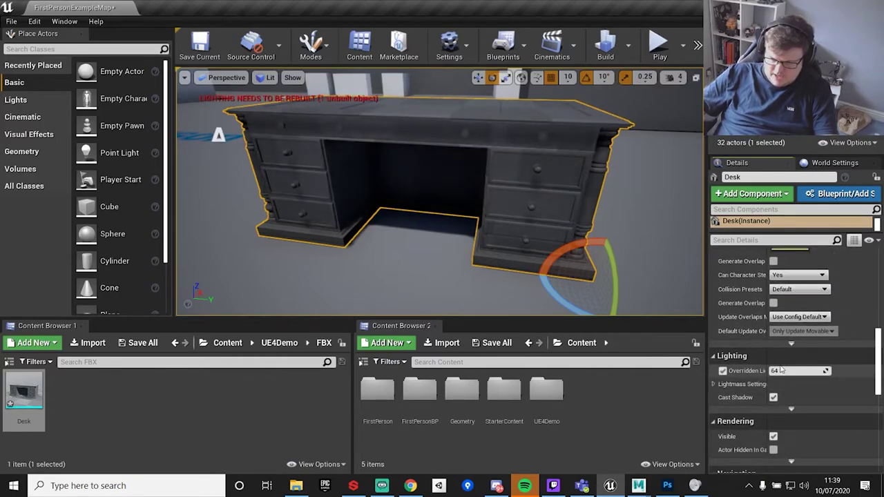
left_click(791, 377)
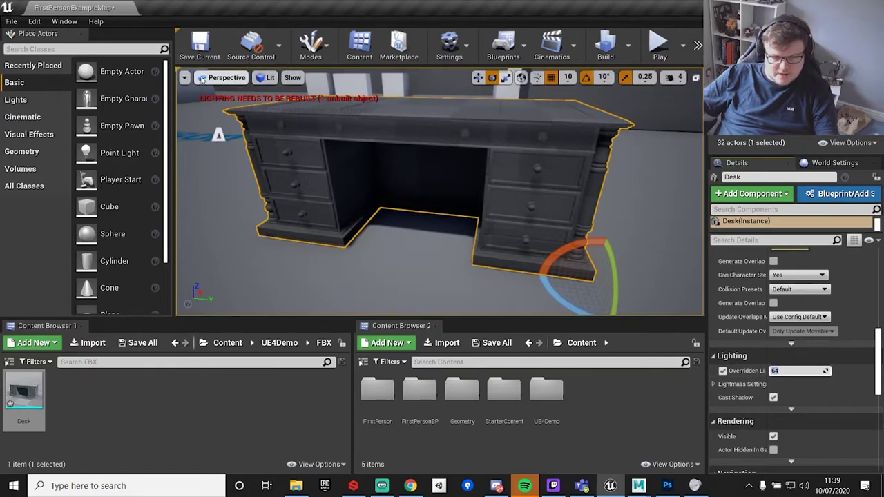
left_click(267, 78)
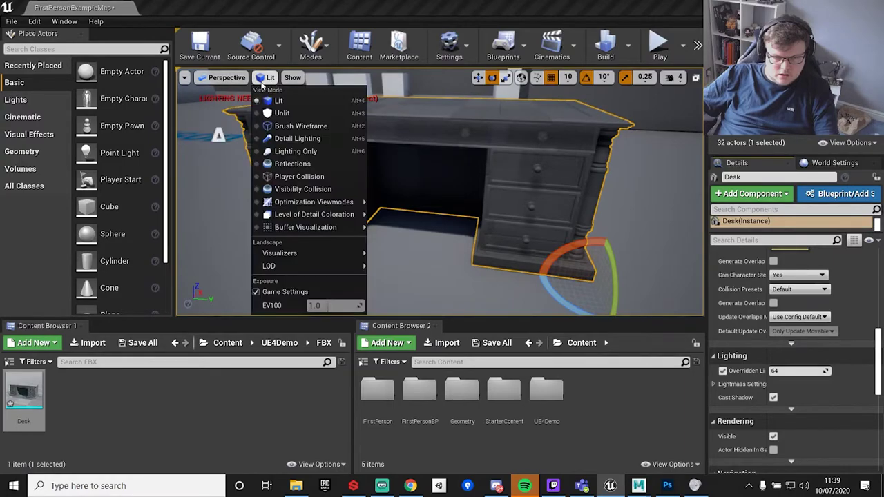
Step: Switch the viewport to Lightmap Density view and compare the floor and desk colouring
mouse_move(312, 202)
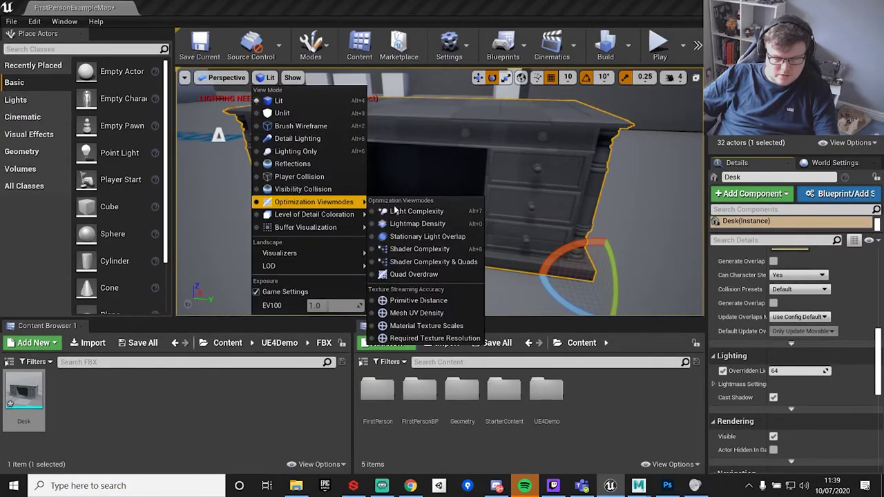
left_click(418, 224)
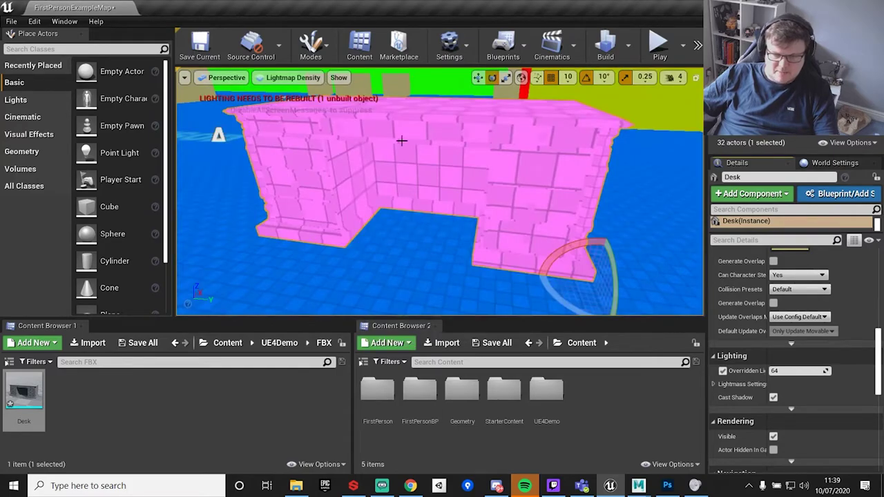
left_click(614, 202)
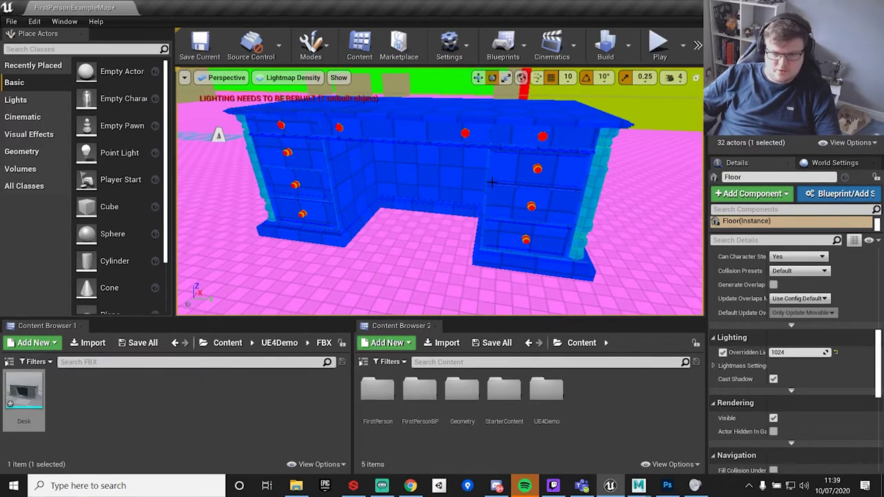
left_click(445, 149)
key("ctrl+z")
Step: Set the desk's lightmap resolution to 256
left_click(534, 158)
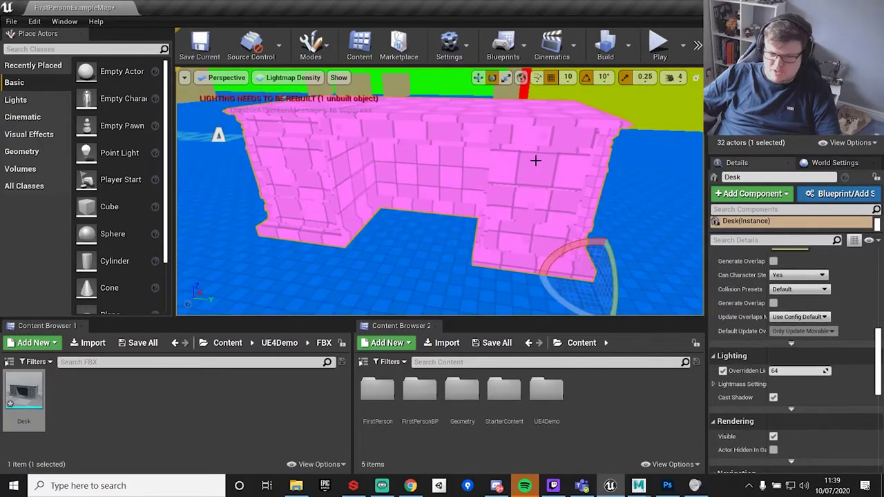
left_click(793, 370)
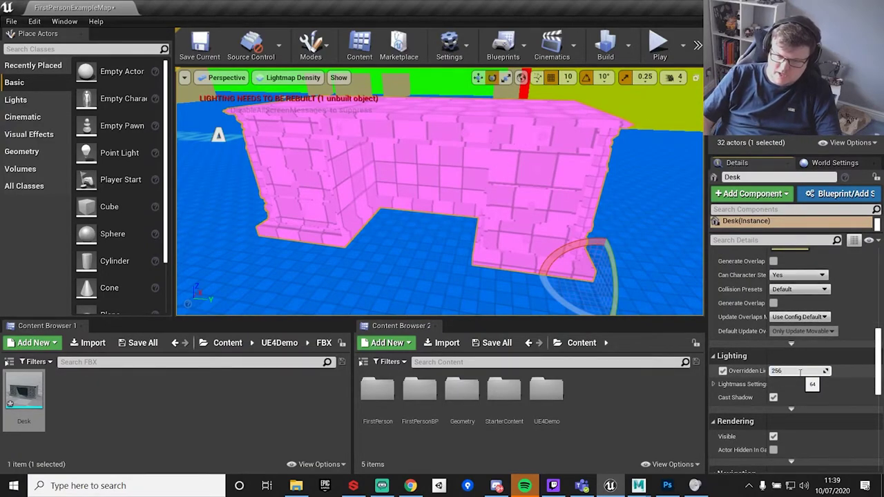
key("Return")
Step: Compare the floor's lightmap density with the desk from a wider view
left_click(639, 208)
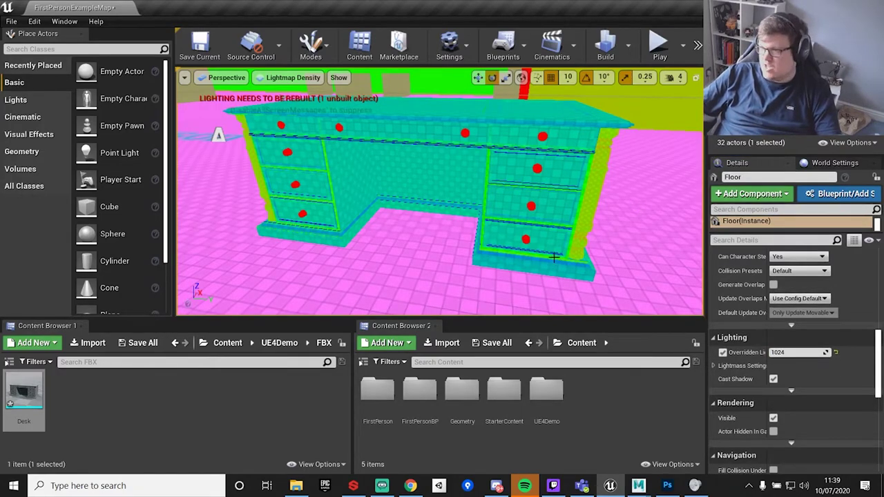
left_click_drag(343, 137, 297, 86)
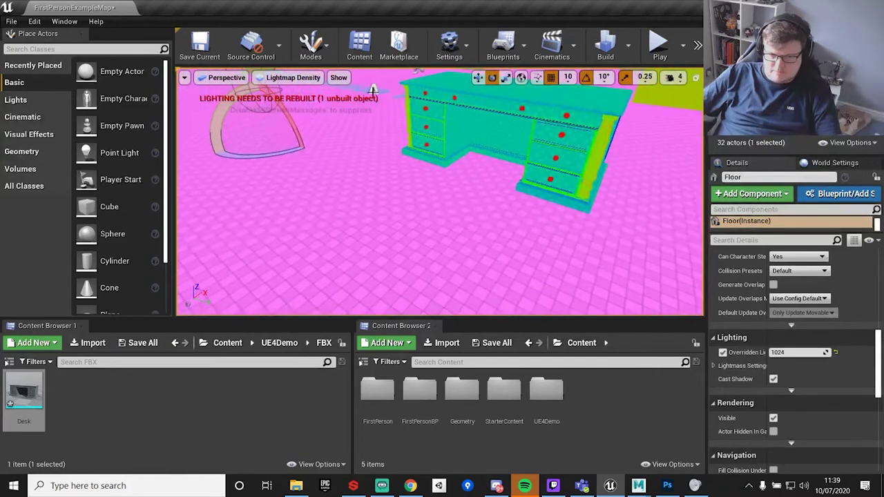
left_click(289, 80)
mouse_move(310, 202)
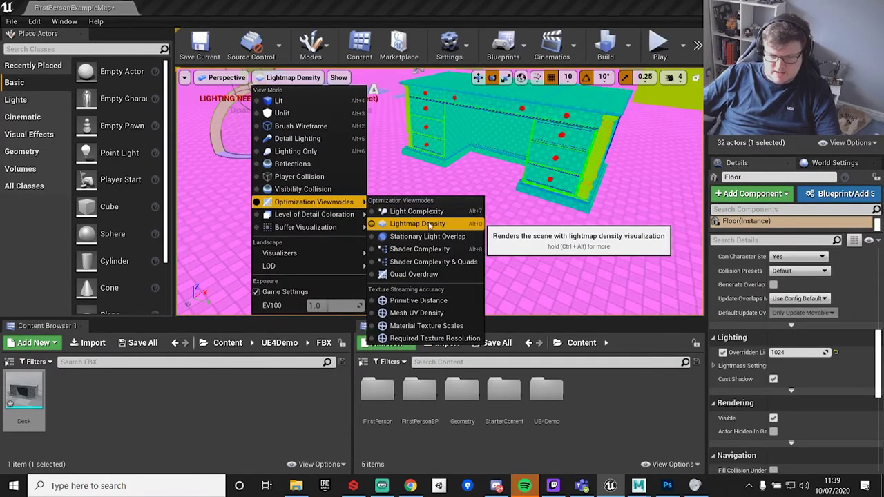
Step: Return the viewport to Lit shading and frame the selected desk
key("alt+4")
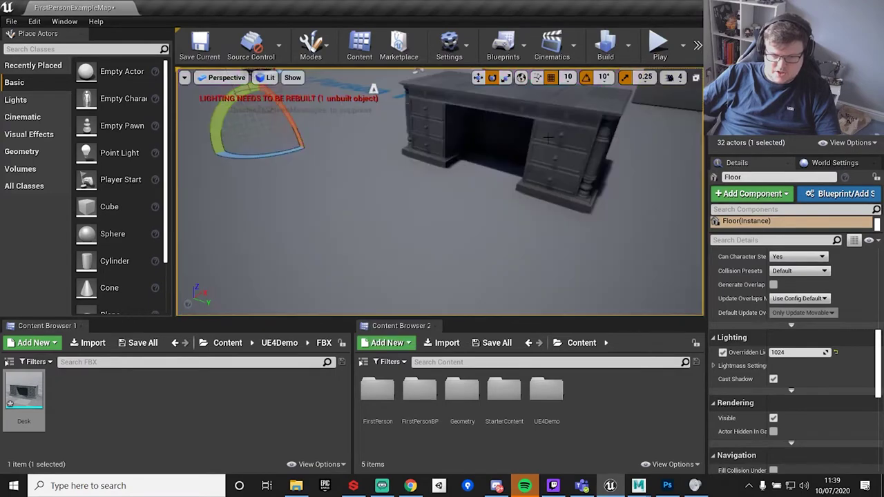
right_click_drag(549, 138, 483, 162)
left_click(464, 166)
key("f")
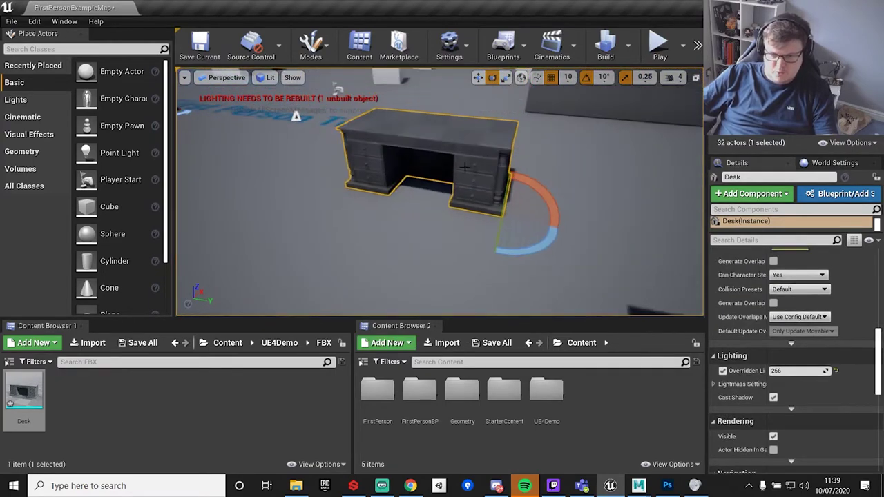
Step: Slide the desk sideways along one axis and reframe the view around it
key("w")
left_click_drag(528, 217, 730, 271)
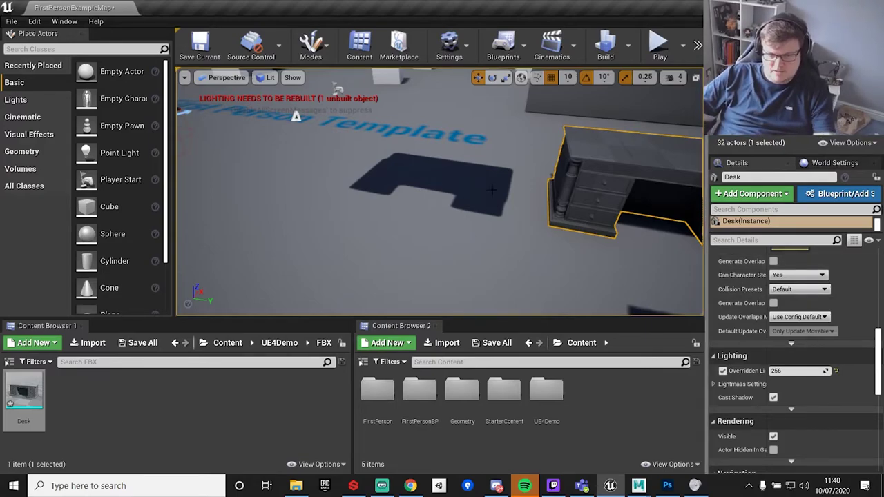
right_click_drag(694, 219, 693, 220)
key("f")
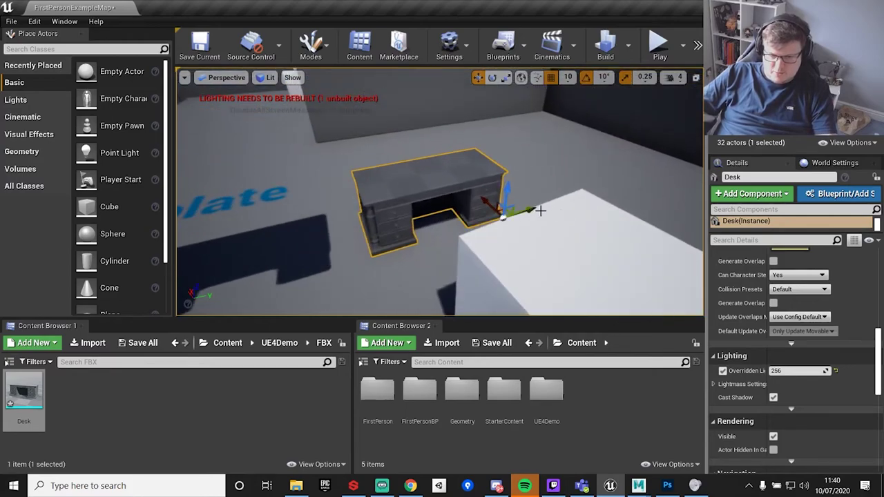
right_click_drag(540, 210, 403, 168)
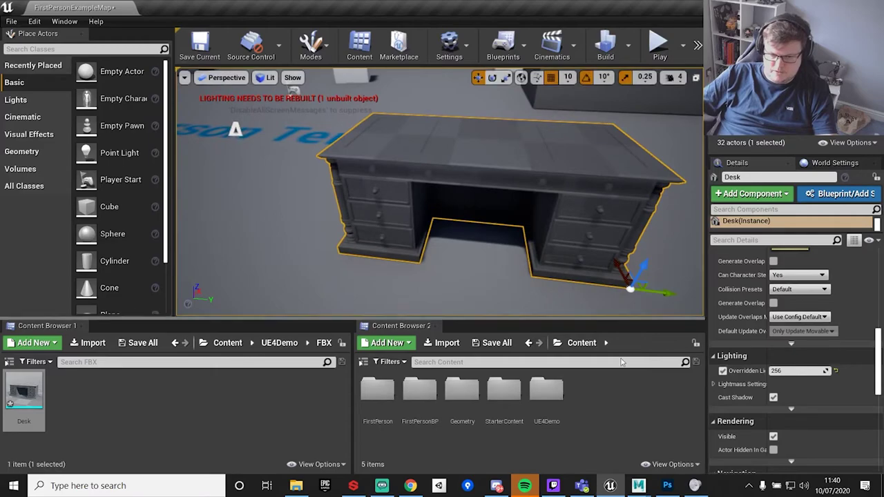
scroll(279, 239, "down", 3)
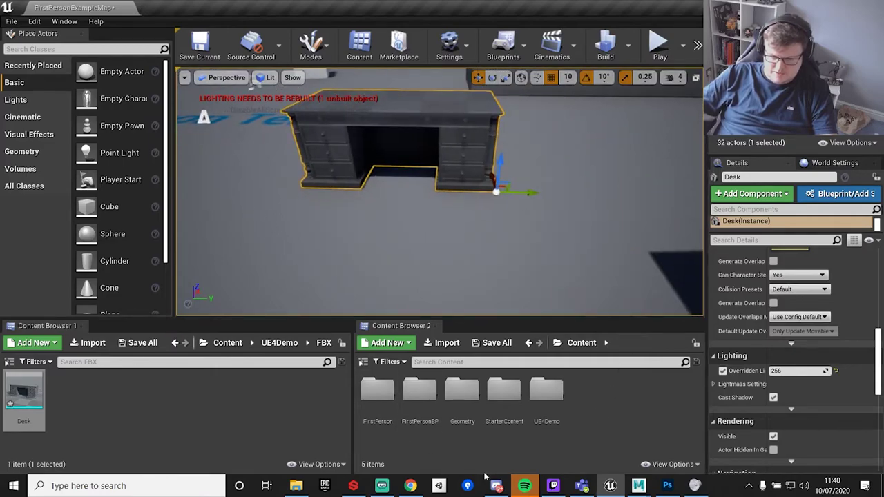
Step: Hide the Desk and UCX collision meshes, then select and frame LeicCamera
mouse_move(638, 486)
scroll(300, 297, "down", 10)
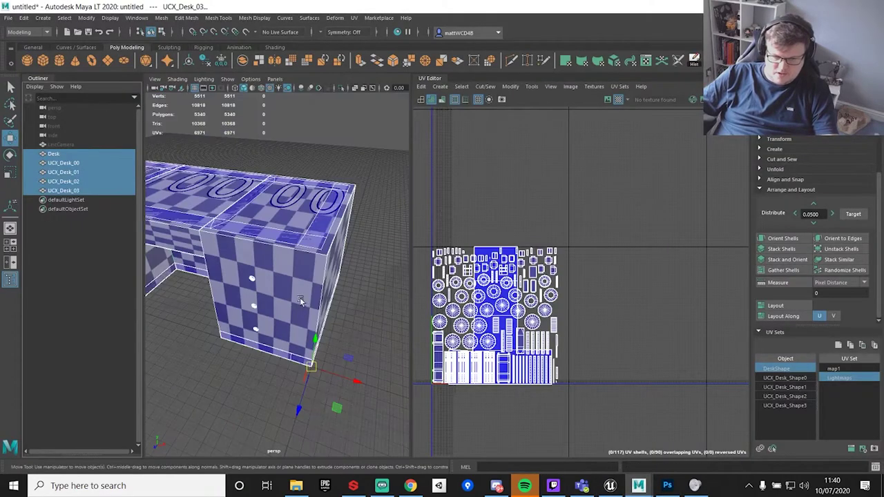
key("ctrl+h")
left_click(59, 144)
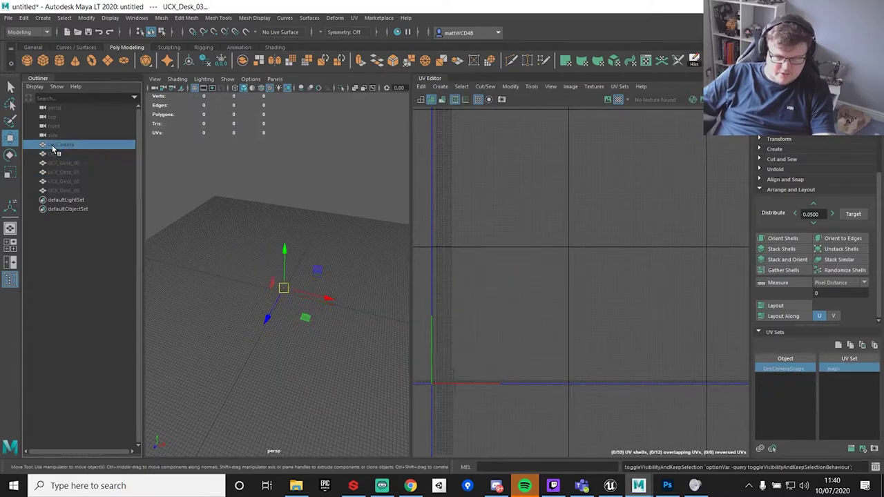
scroll(332, 313, "up", 5)
key("f")
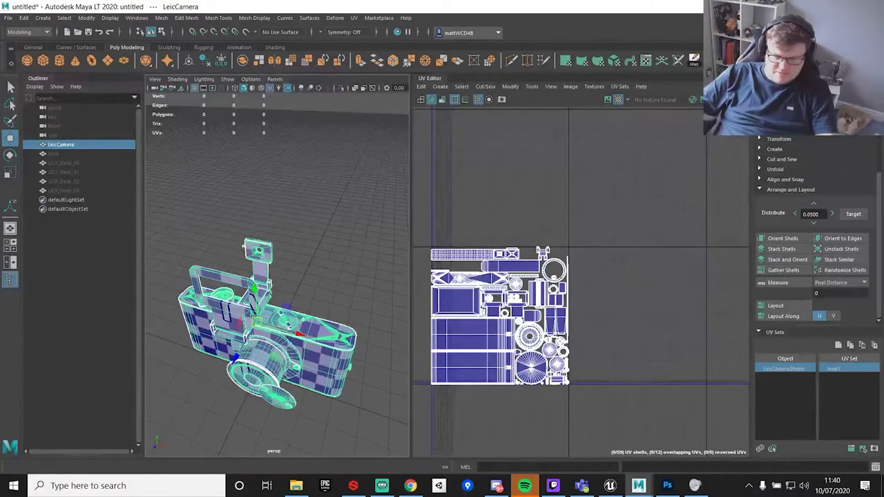
Step: Copy LeicCamera's UVs into a new Lightmaps UV set, lay it out, and reselect map1
left_click(849, 344)
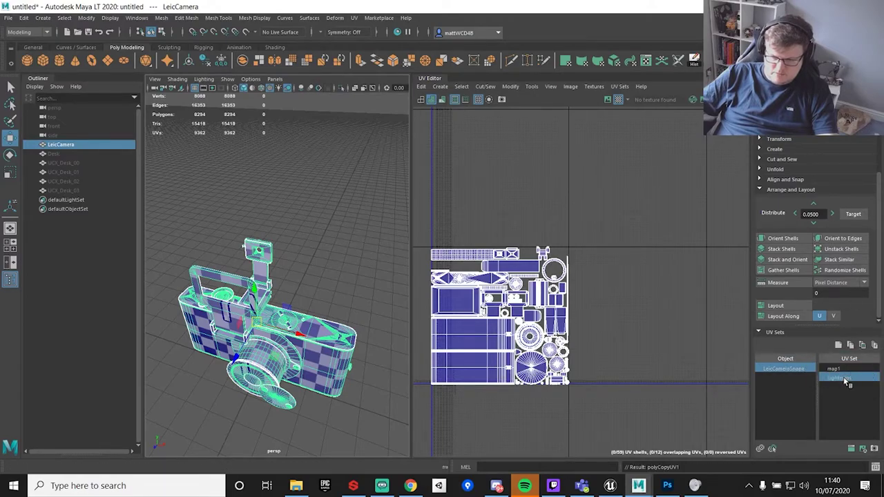
left_click(779, 305)
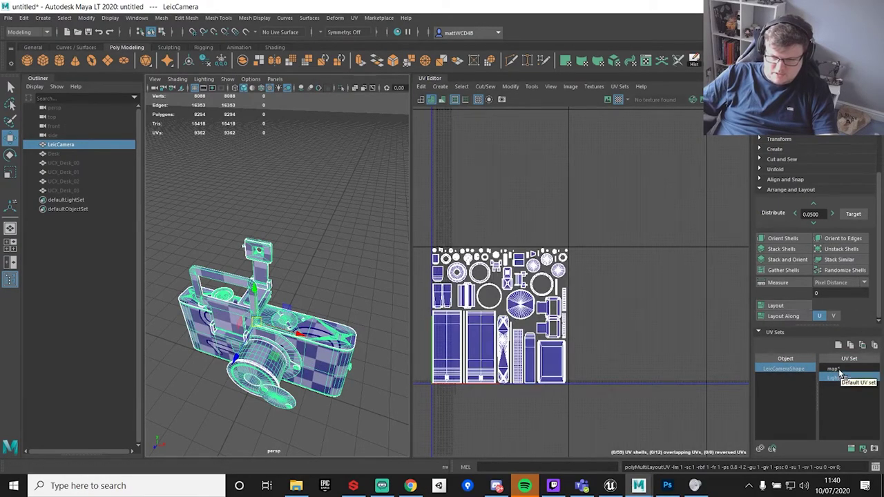
left_click(833, 369)
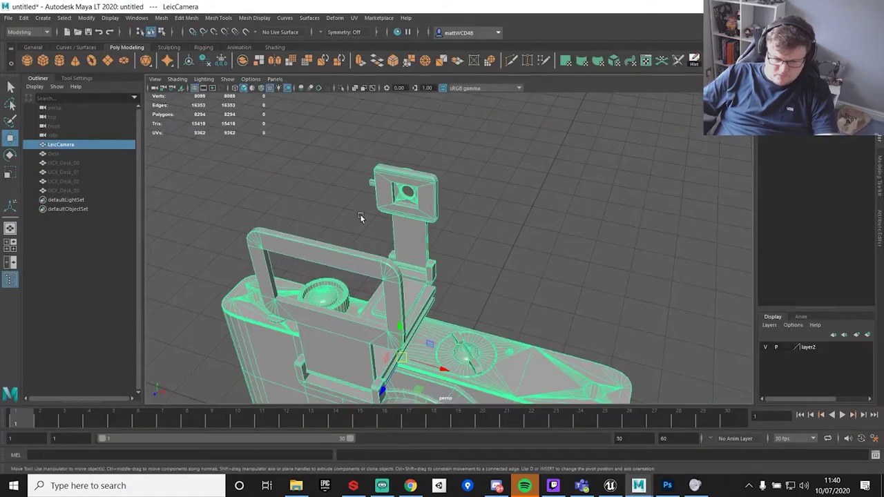
left_click_drag(361, 218, 451, 235, "alt")
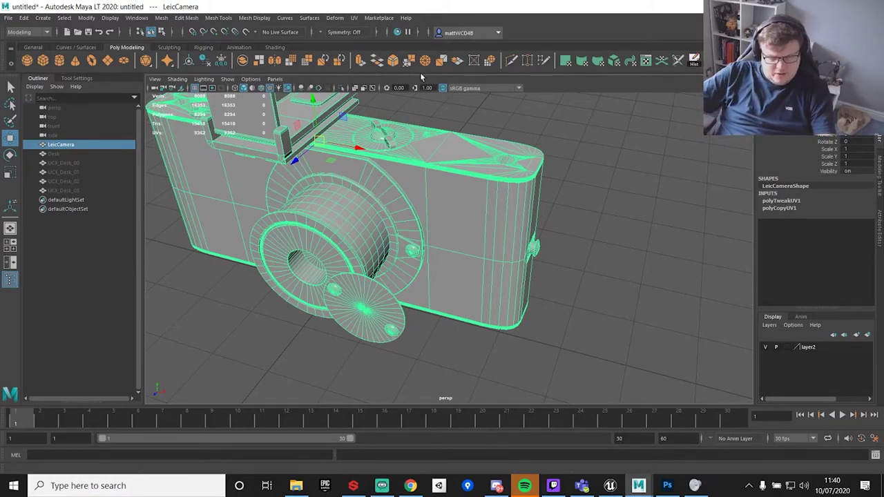
scroll(558, 131, "down", 3)
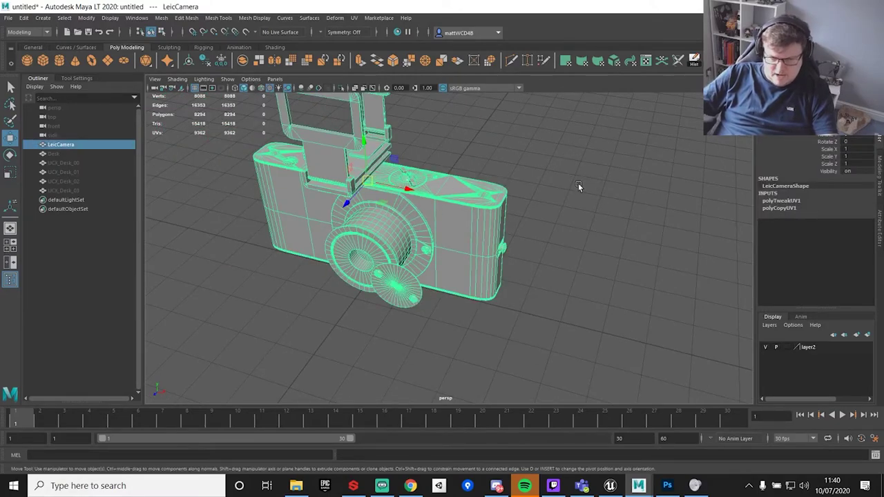
Step: Duplicate the camera mesh, hide the original LeicCamera, and select LeicCamera1
key("ctrl+d")
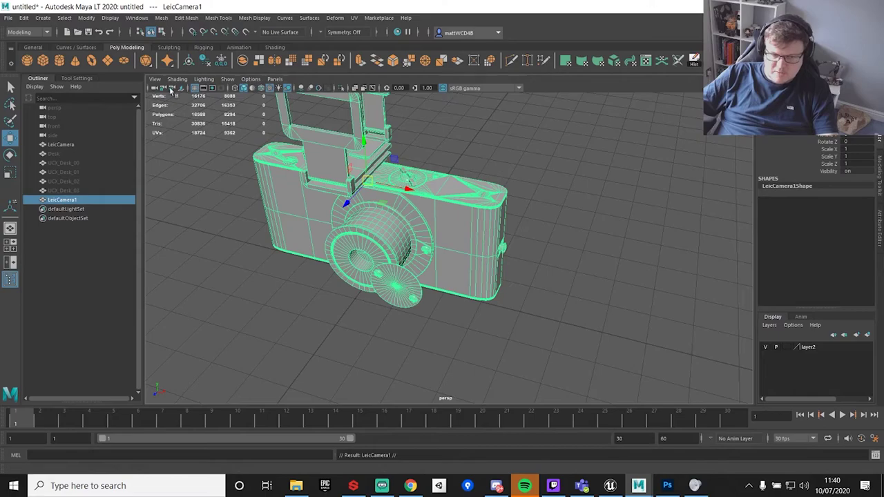
left_click(66, 145)
key("ctrl+h")
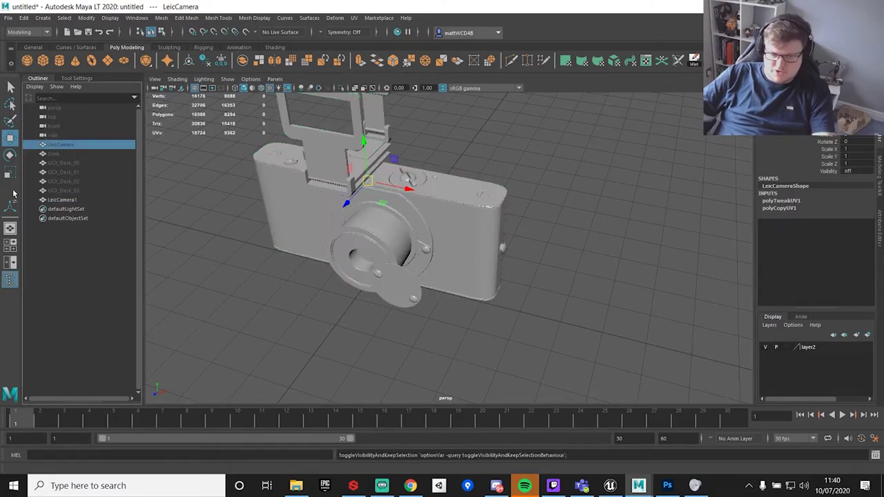
left_click(76, 200)
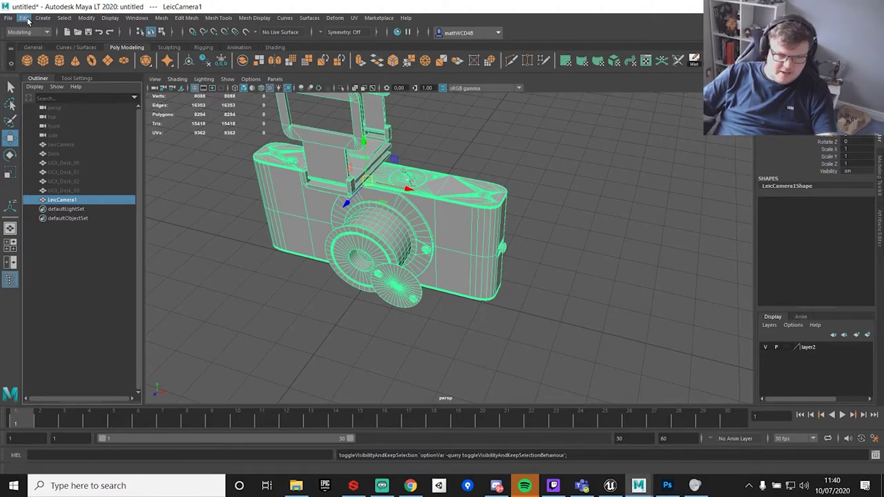
Step: Rename LeicCamera1 to LeicCameraMesh and freeze its transformations
double_click(72, 201)
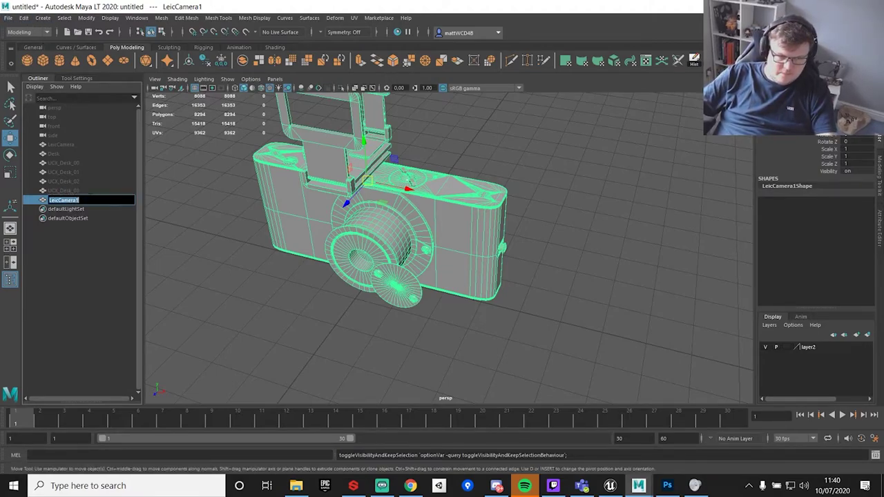
key("End")
key("BackSpace")
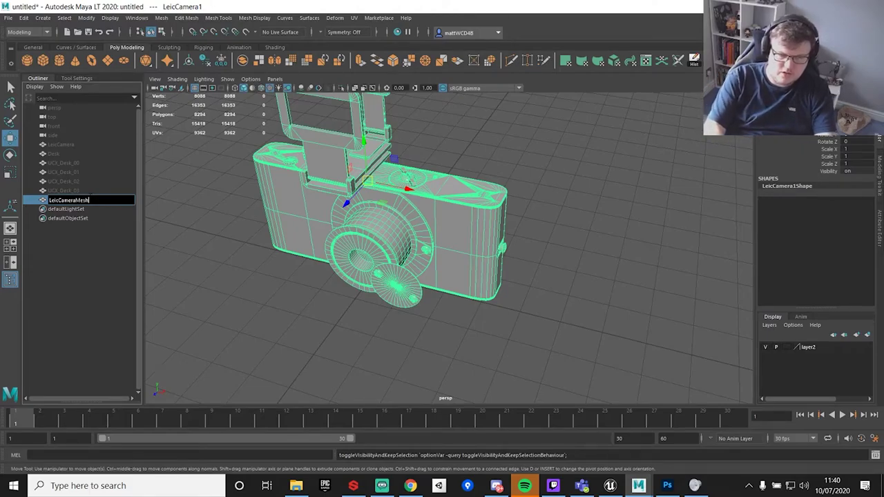
type("Mesh")
key("Return")
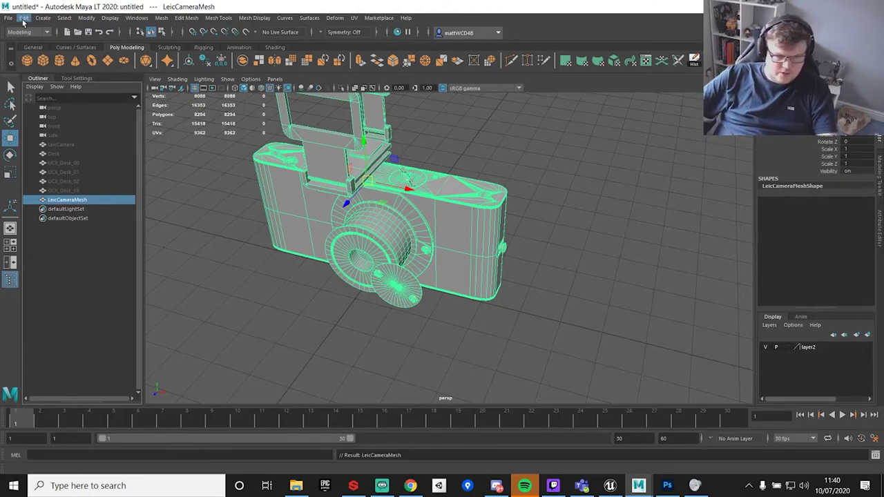
left_click(677, 60)
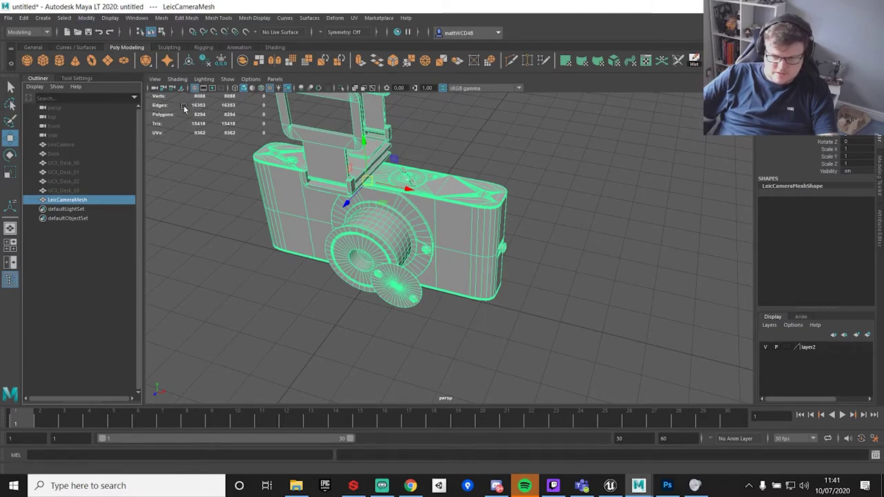
left_click(23, 18)
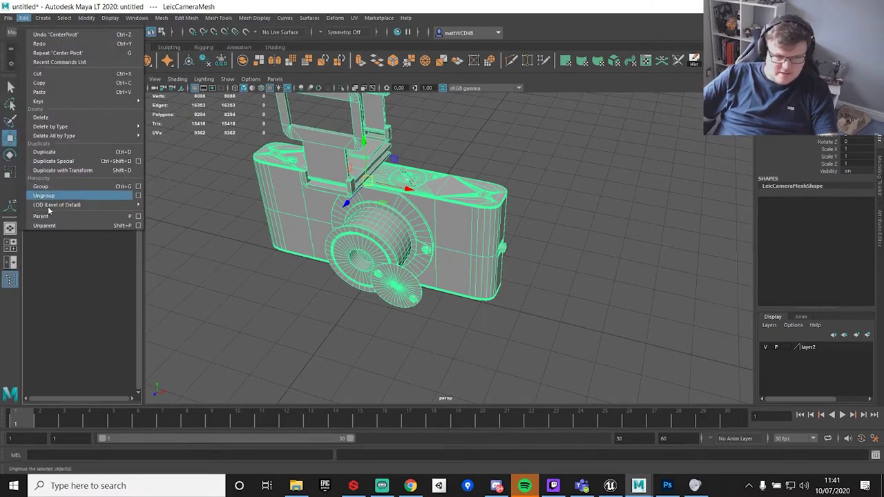
Step: Generate LOD meshes for LeicCameraMesh with LOD_1 at 30 percent and levels at 50 and 80
mouse_move(62, 210)
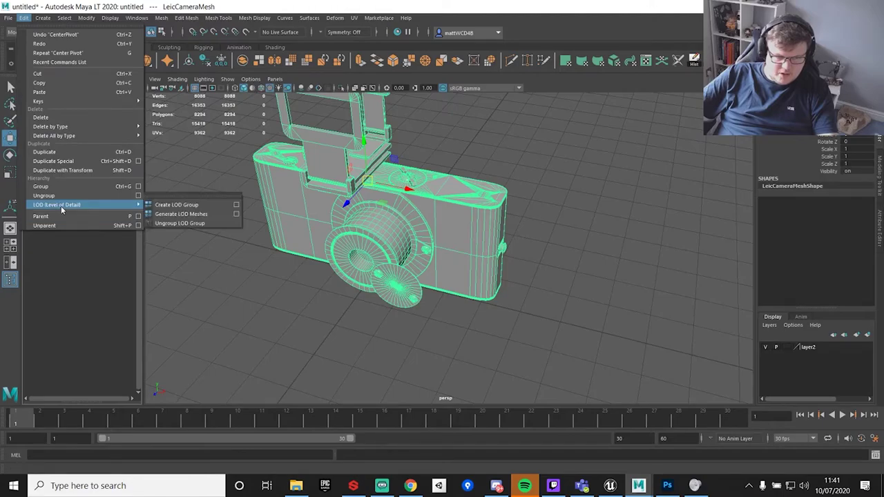
left_click(236, 216)
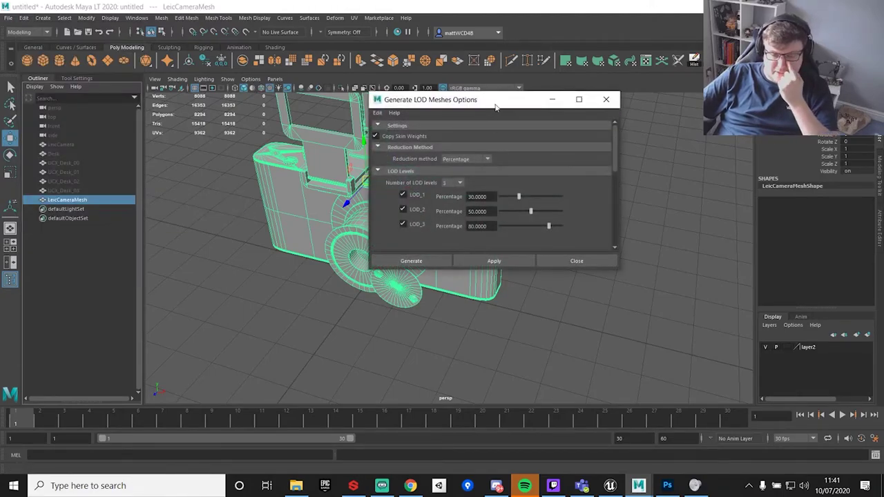
left_click_drag(485, 103, 585, 107)
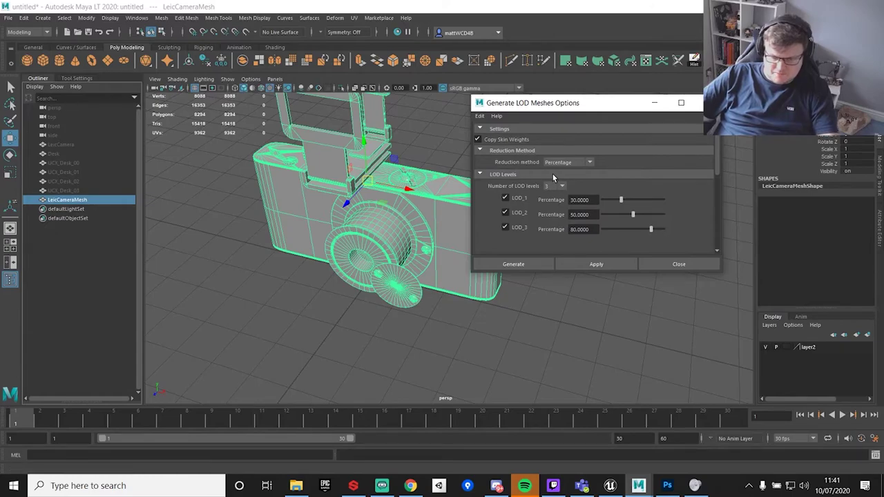
scroll(552, 174, "down", 3)
scroll(557, 193, "up", 4)
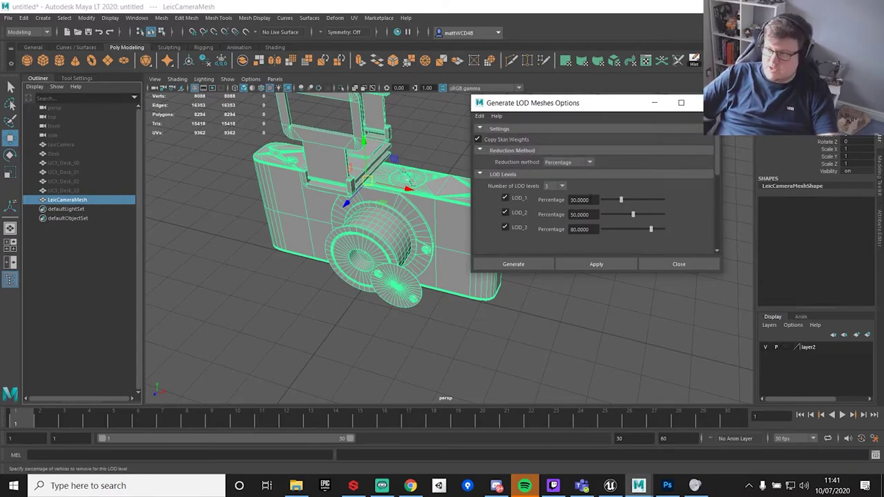
double_click(575, 200)
type("30")
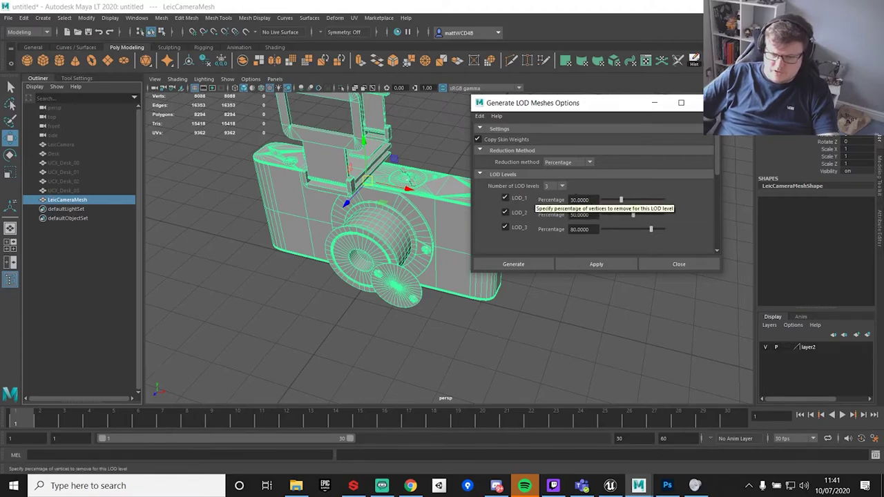
key("Return")
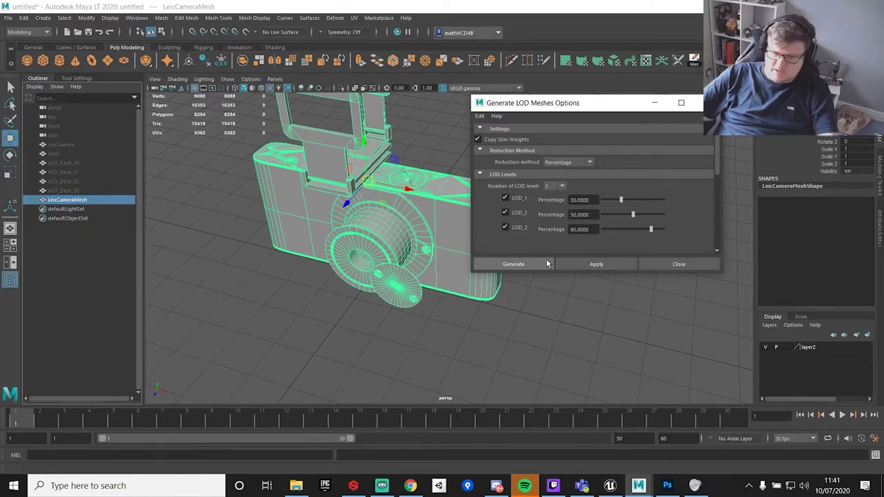
left_click(522, 266)
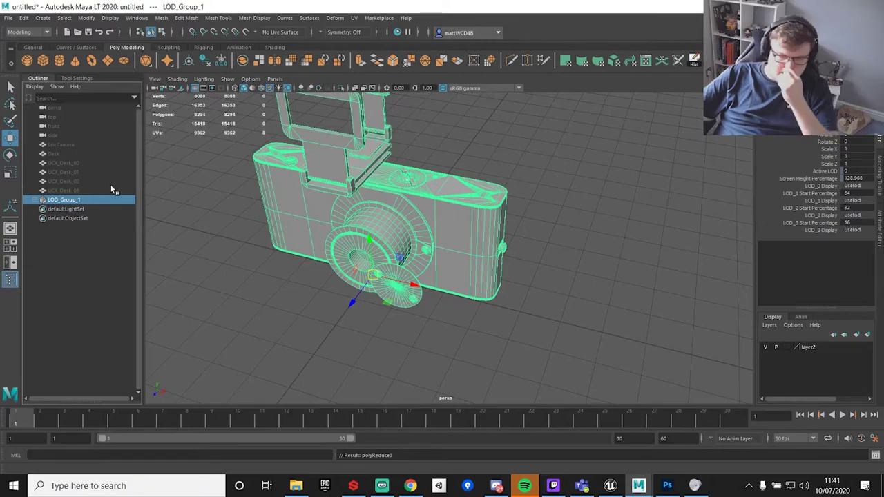
Step: Expand LOD_Group_1 and check LOD_1's polygon count while zooming out to watch LODs switch
left_click(37, 200)
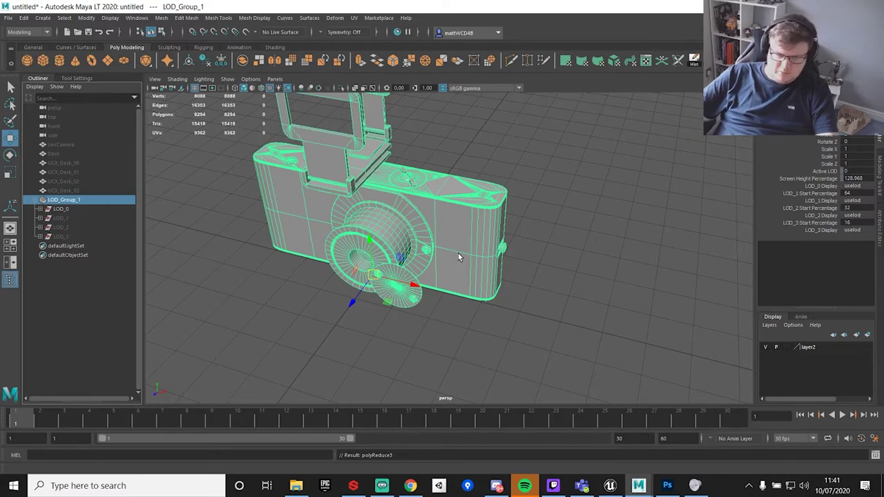
scroll(411, 250, "down", 3)
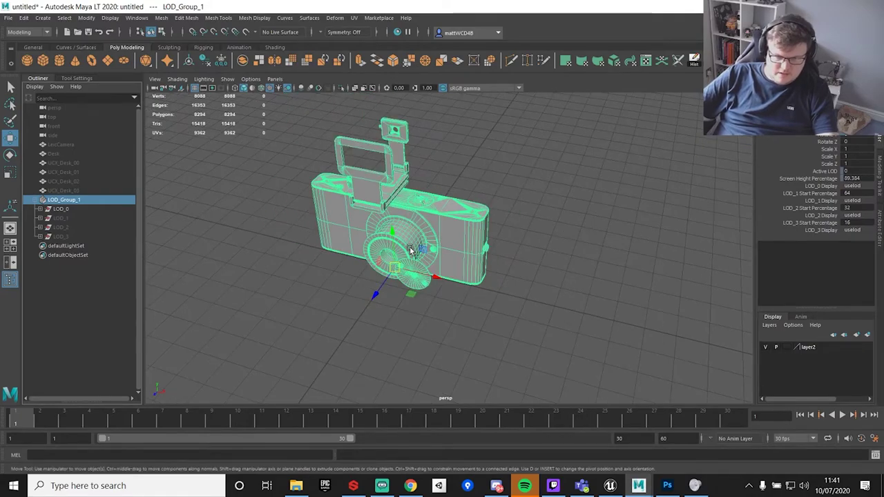
scroll(411, 250, "down", 4)
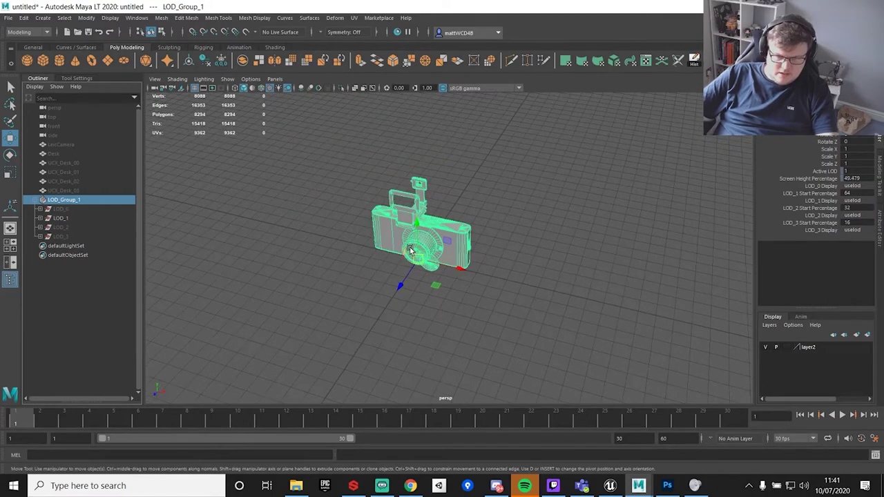
left_click(82, 218)
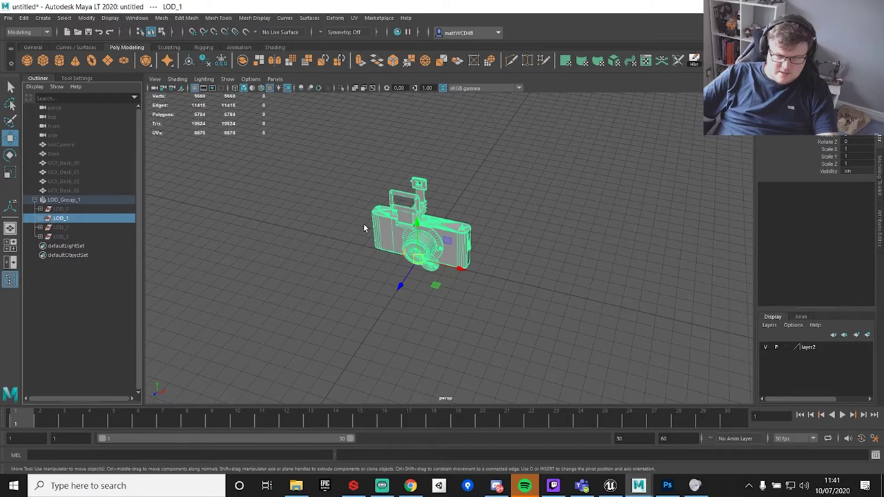
scroll(436, 242, "down", 2)
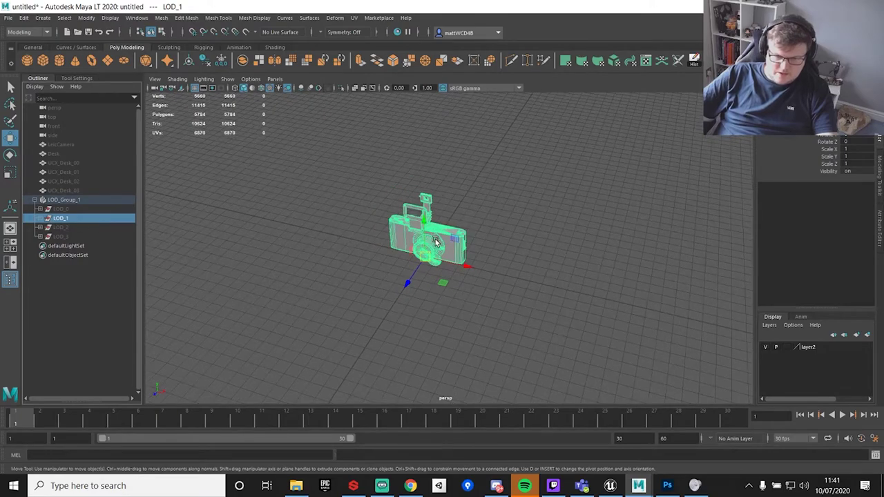
scroll(436, 242, "down", 2)
Step: Check the LOD_2 and LOD_3 polygon counts, then reframe and reselect LOD_Group_1
left_click(64, 229)
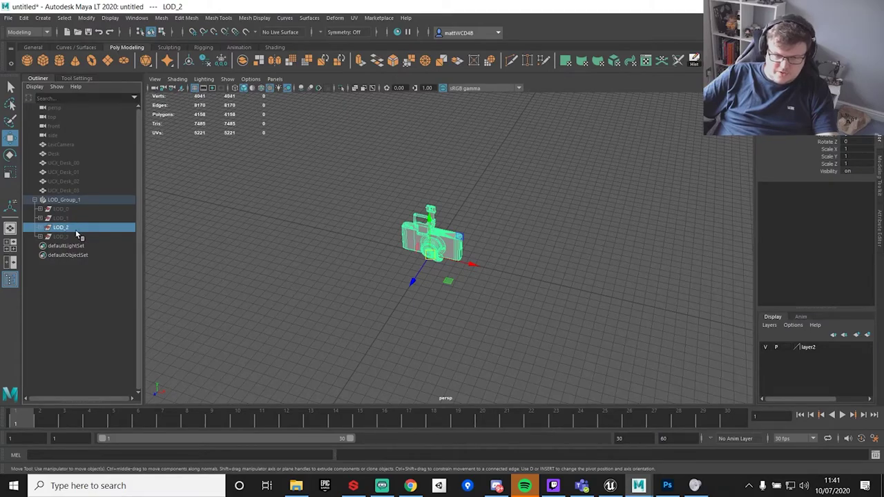
scroll(436, 257, "down", 3)
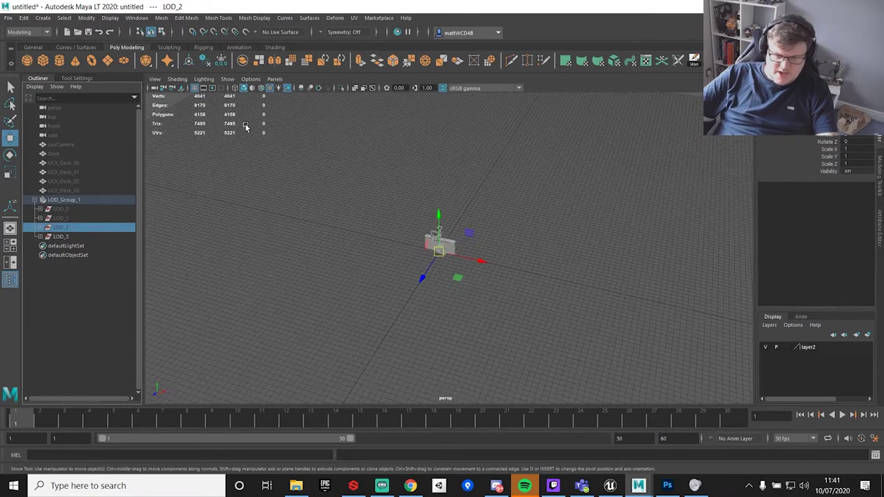
left_click(60, 237)
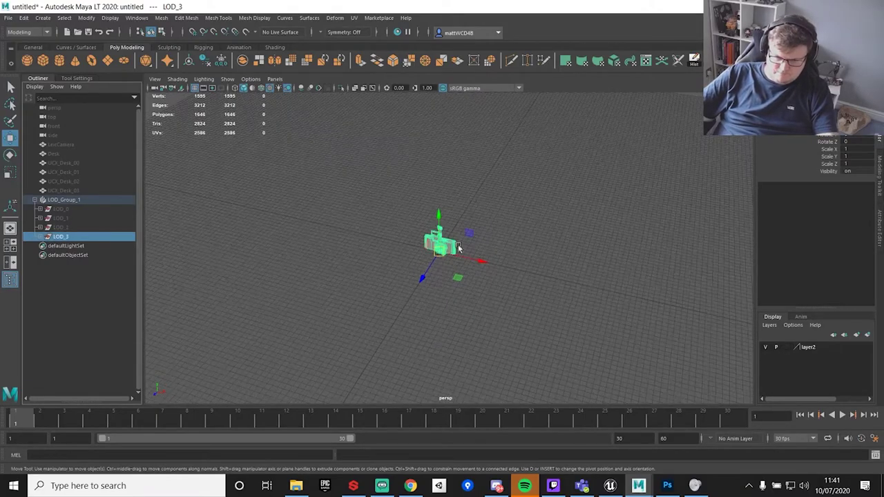
scroll(497, 247, "up", 5)
scroll(494, 243, "up", 2)
scroll(492, 239, "down", 8)
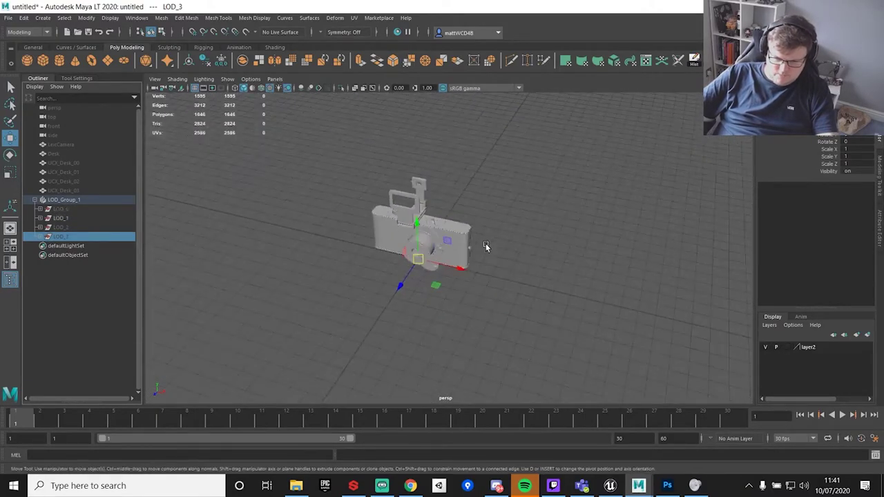
scroll(486, 251, "up", 3)
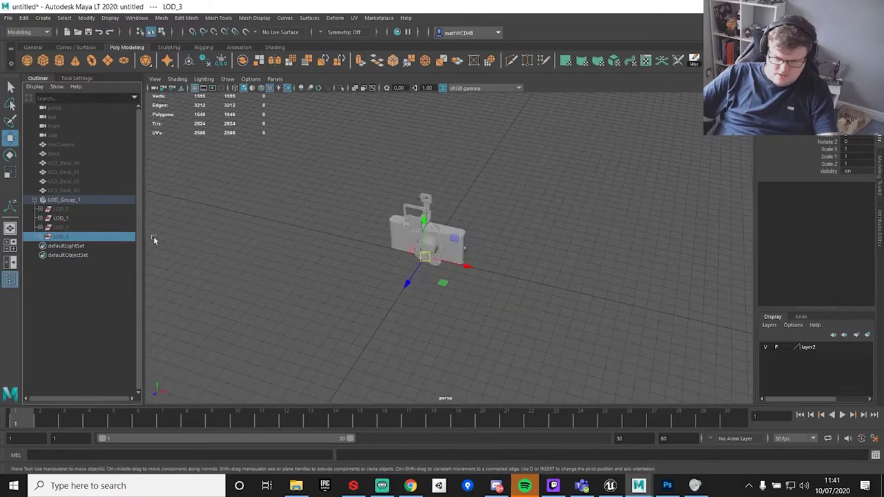
key("f")
left_click(60, 201)
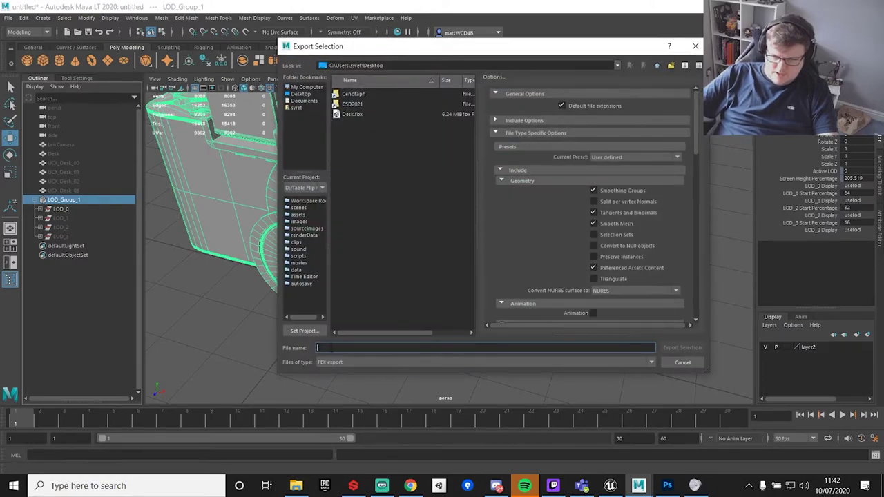
Step: Export the selected LOD_Group_1 as Camera.fbx to the Desktop
type("Camera")
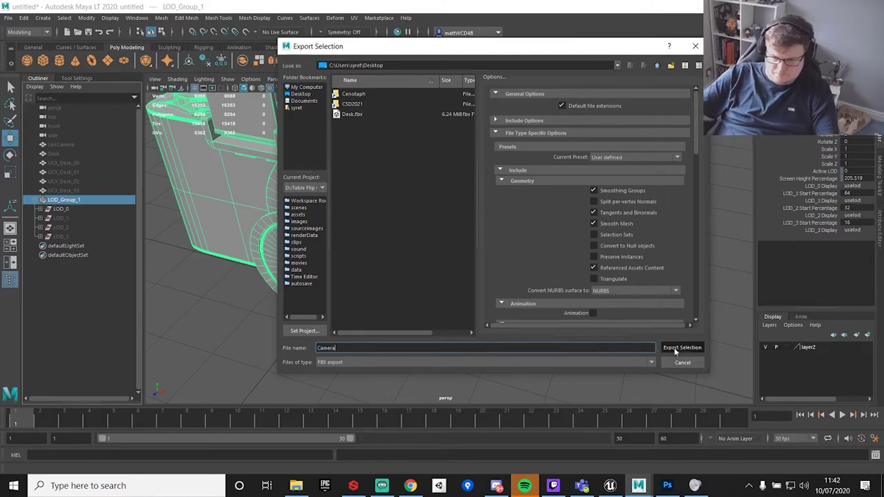
left_click(673, 348)
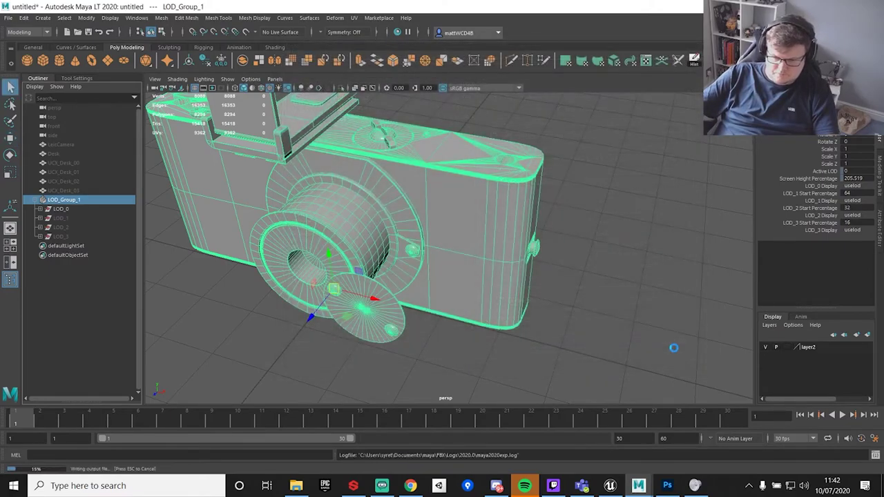
left_click(610, 485)
Step: Import Camera.fbx into /Game/UE4Demo/FBX with Import All and open the Camera mesh
right_click(201, 433)
left_click(233, 111)
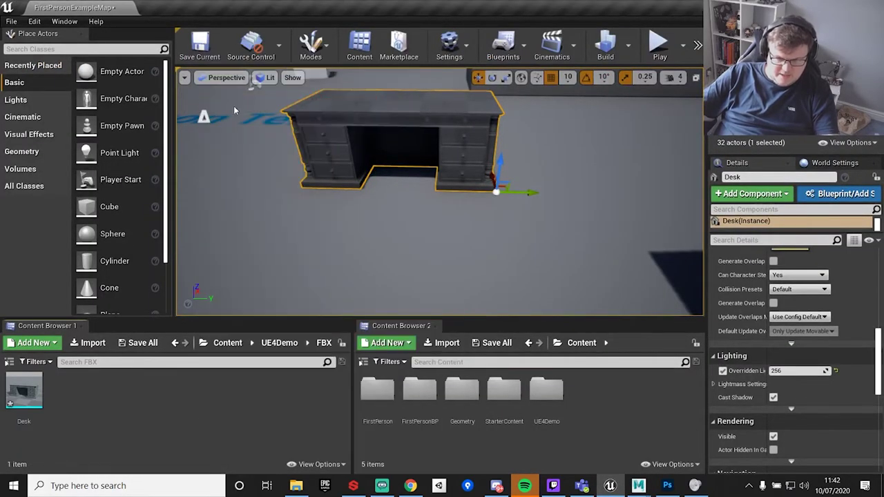
double_click(141, 93)
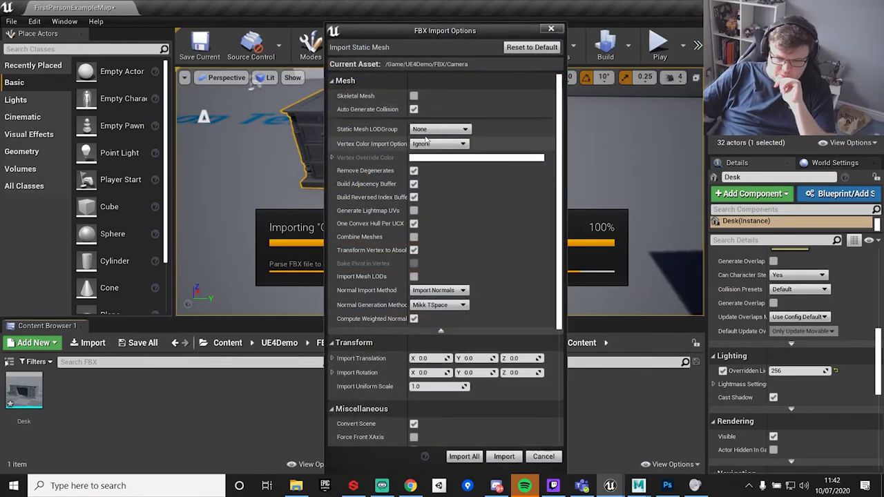
scroll(458, 372, "down", 3)
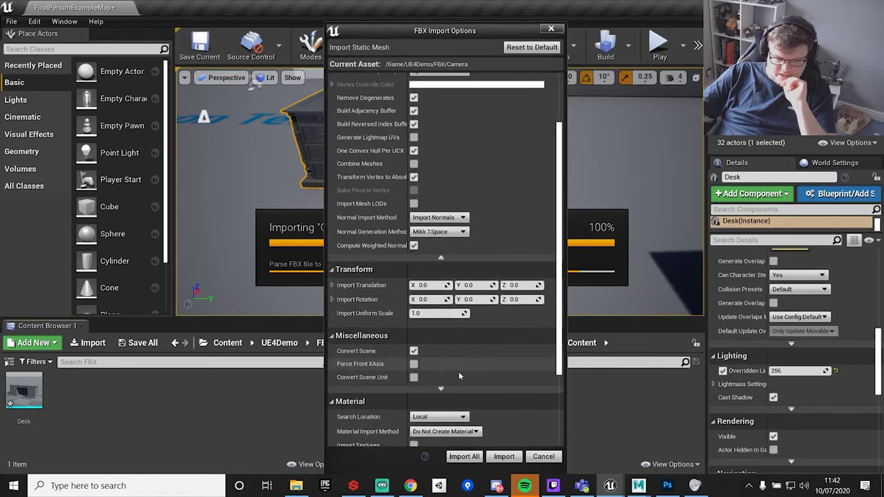
scroll(458, 376, "down", 3)
left_click(459, 455)
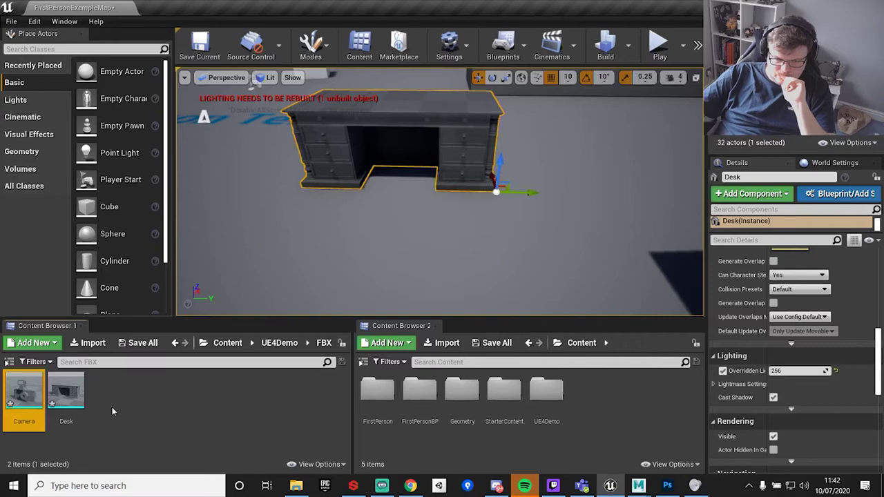
double_click(27, 392)
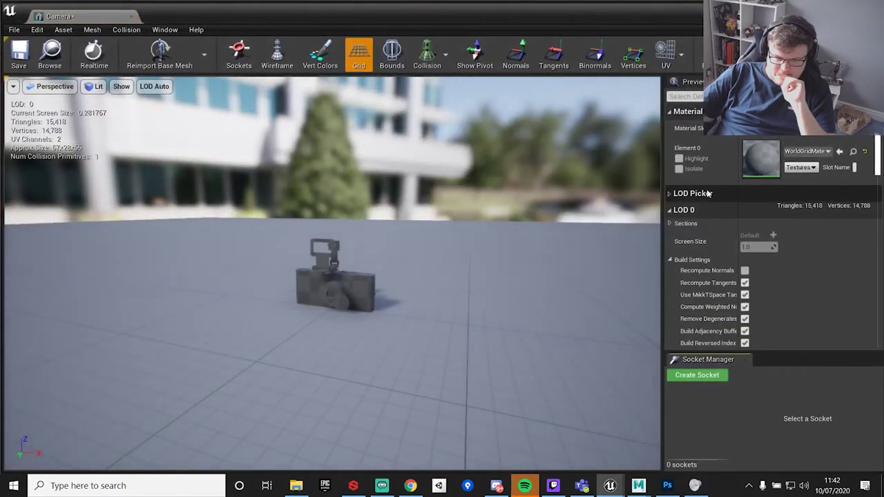
Step: Inspect the Camera mesh's LOD Picker and Level Of Detail settings, finding only one LOD
left_click(670, 194)
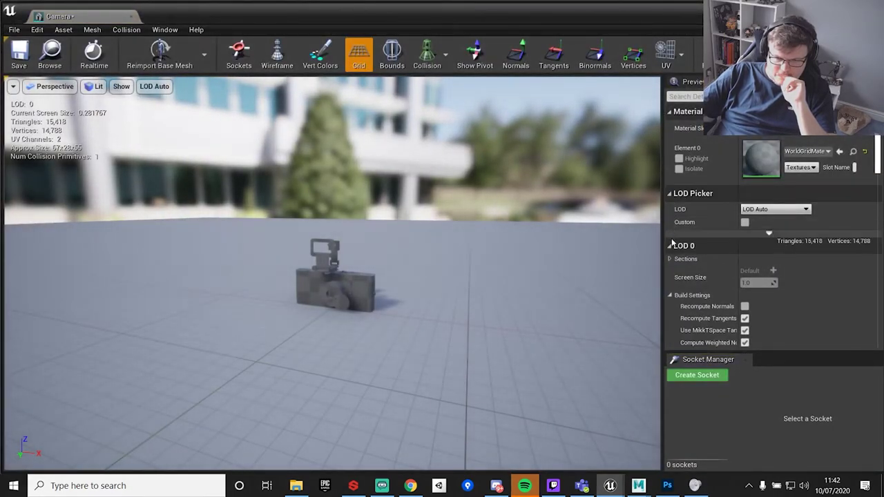
scroll(686, 271, "down", 4)
scroll(685, 274, "down", 2)
scroll(680, 228, "up", 2)
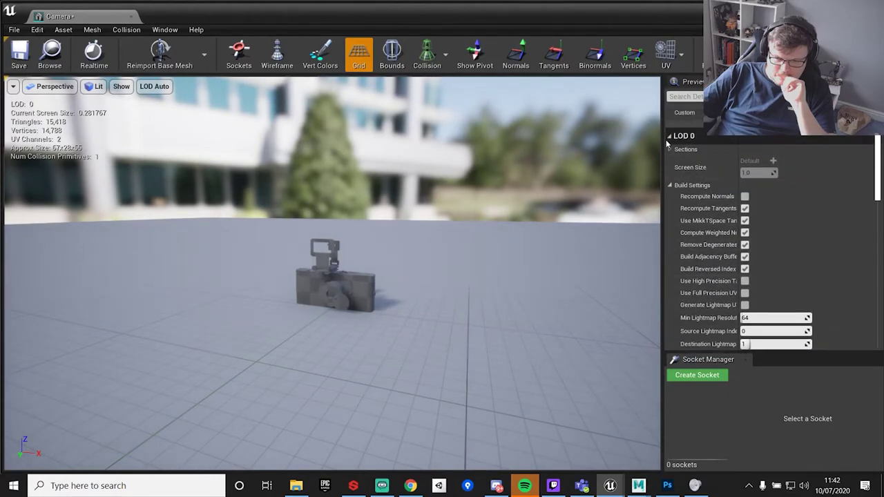
left_click(670, 185)
scroll(699, 224, "down", 10)
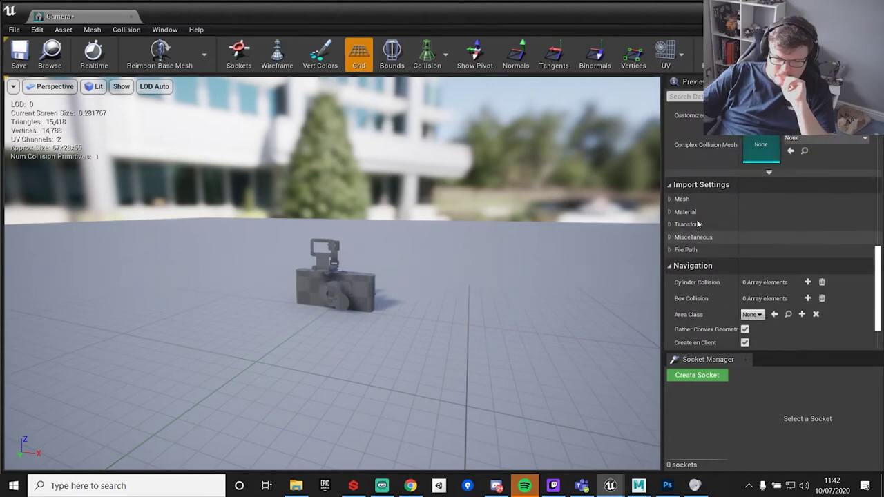
scroll(697, 220, "up", 2)
scroll(697, 221, "down", 3)
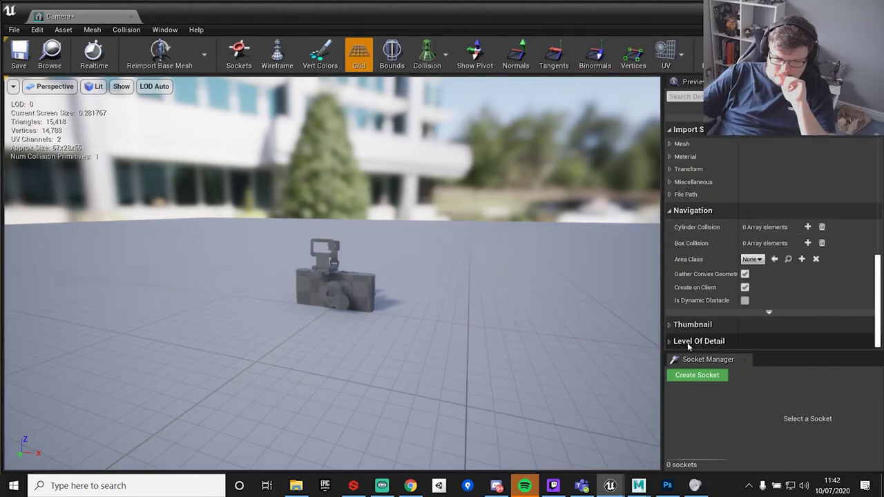
left_click(668, 341)
scroll(691, 311, "down", 2)
left_click(671, 286)
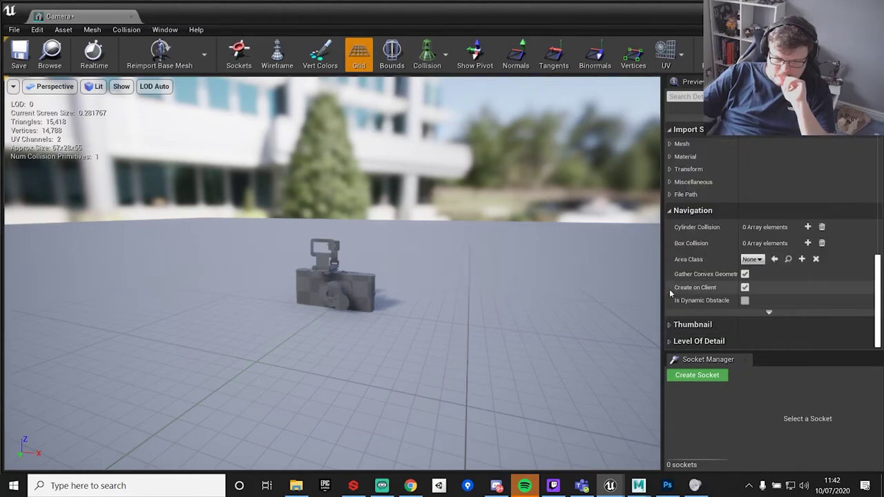
scroll(701, 290, "up", 8)
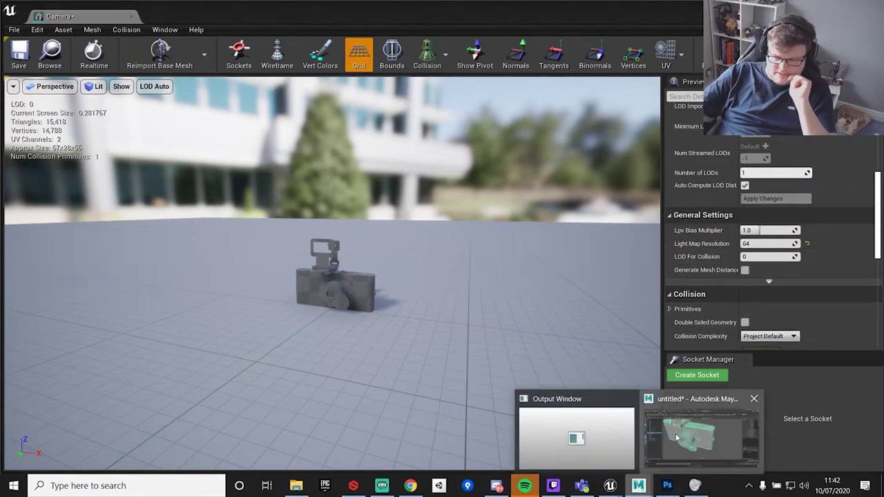
left_click(708, 442)
Step: Export the selection over Camera.fbx on the Desktop, confirming the overwrite
left_click(8, 18)
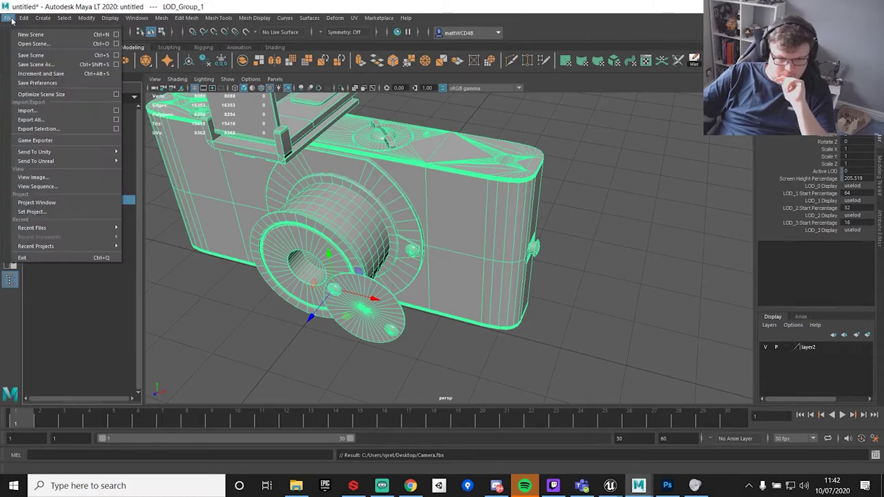
left_click(43, 129)
scroll(600, 227, "down", 5)
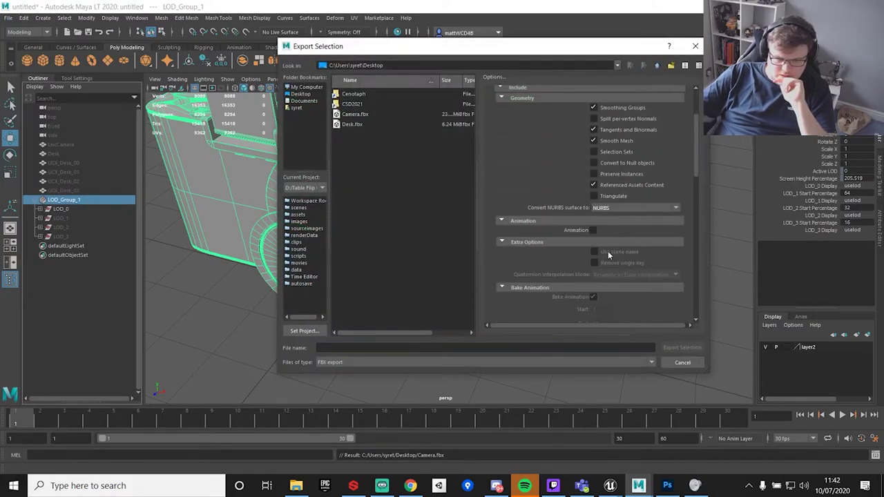
double_click(369, 116)
left_click(491, 233)
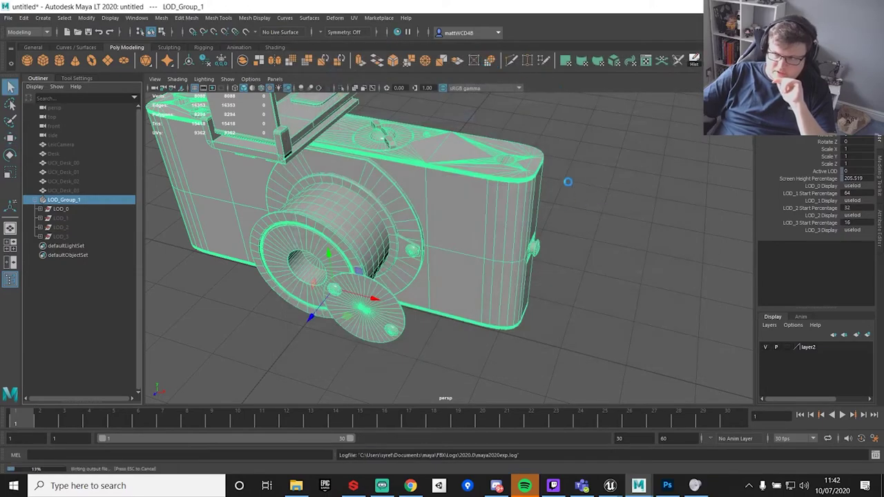
mouse_move(610, 485)
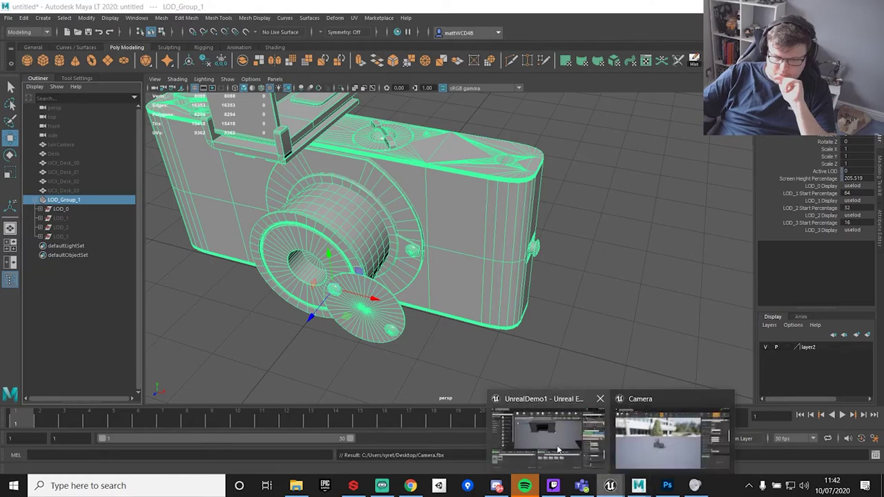
left_click(673, 432)
Step: Delete the previously imported Camera asset from the level editor's content browser
key("alt+Tab")
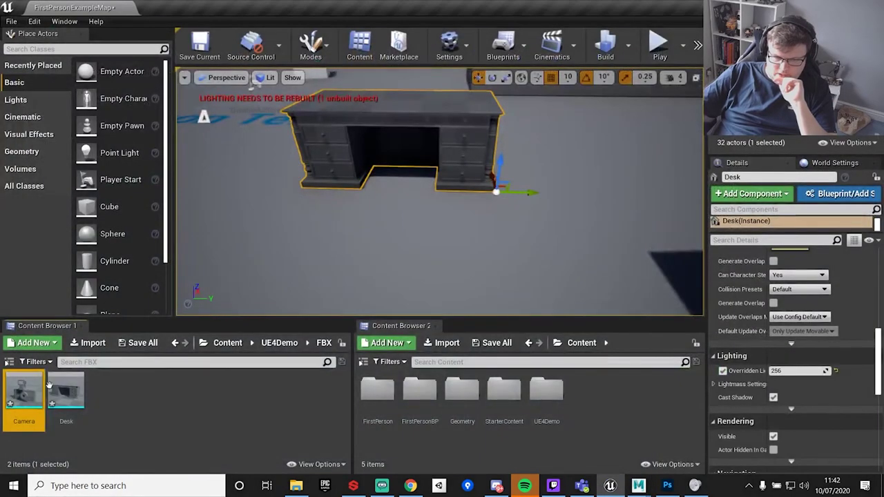
key("Delete")
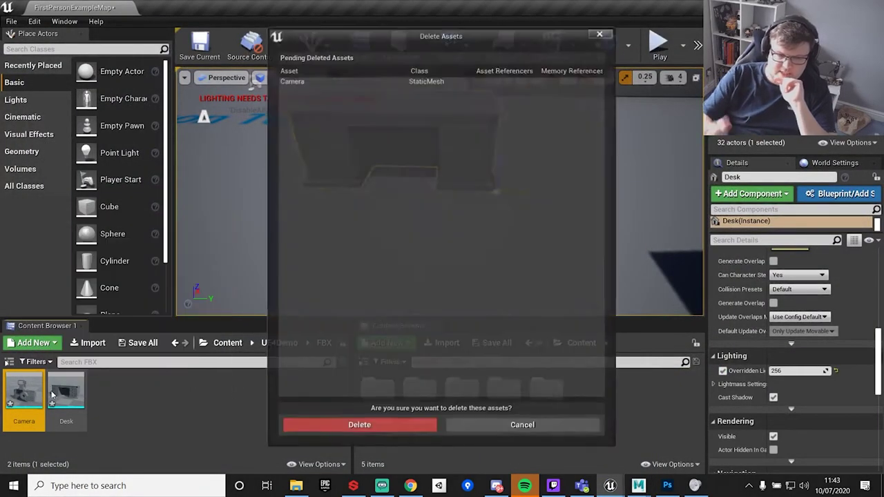
left_click(340, 428)
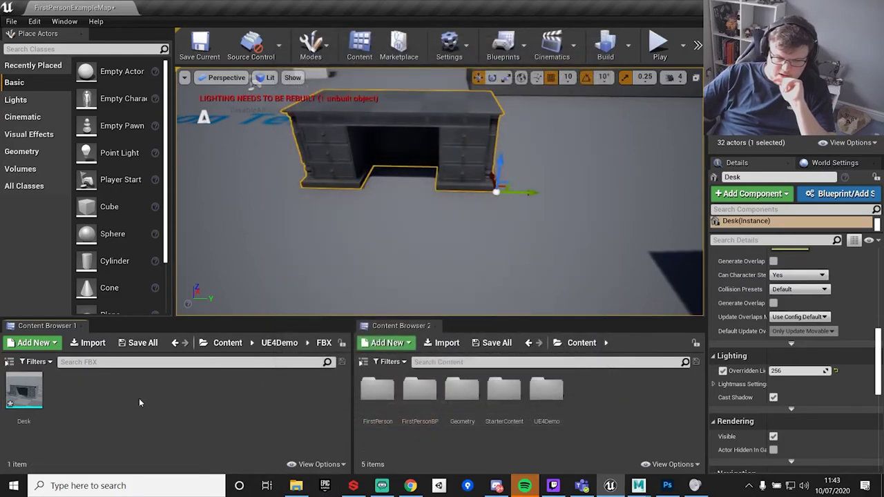
Step: Reimport Camera.fbx into the FBX folder with Import Mesh LODs on, and inspect its LODs
right_click(139, 398)
left_click(190, 93)
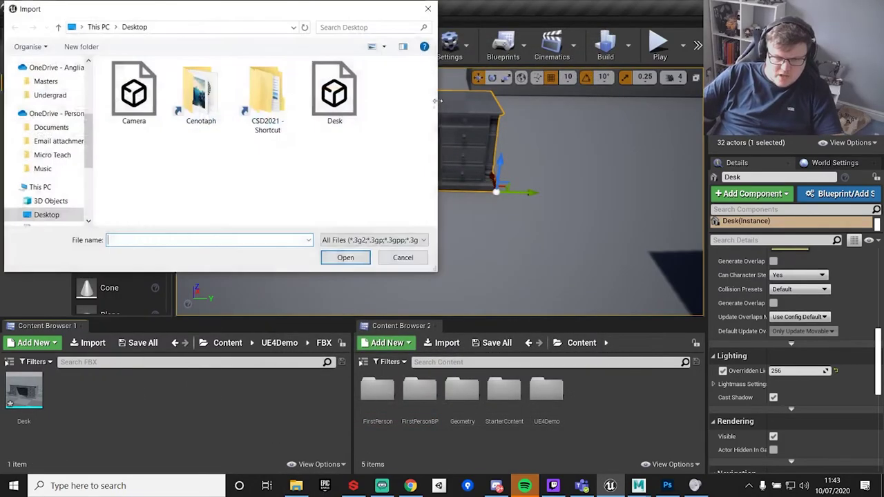
double_click(138, 88)
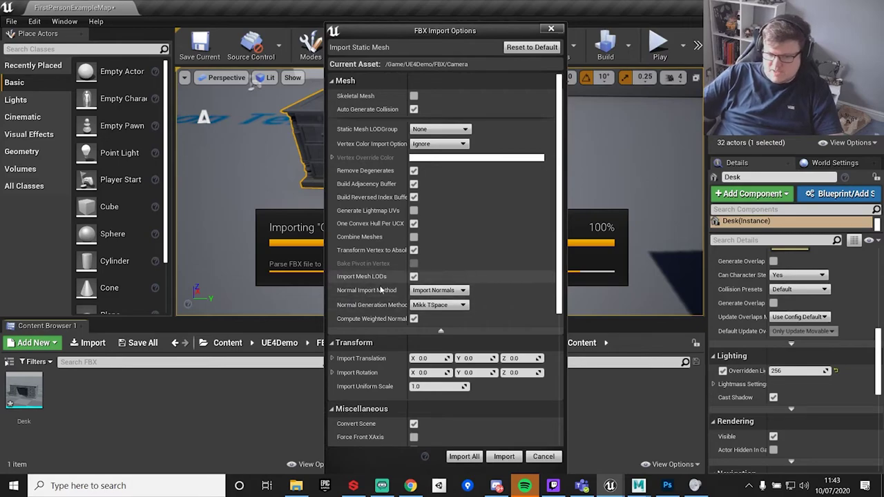
left_click(475, 456)
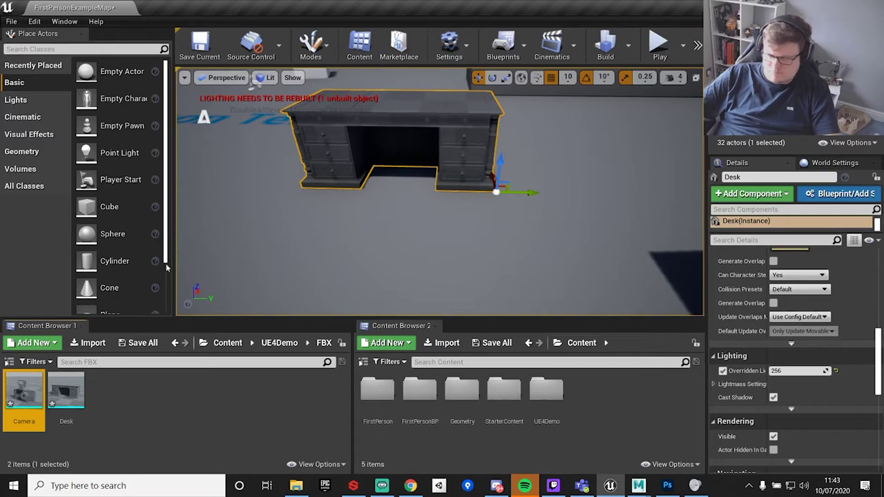
double_click(28, 392)
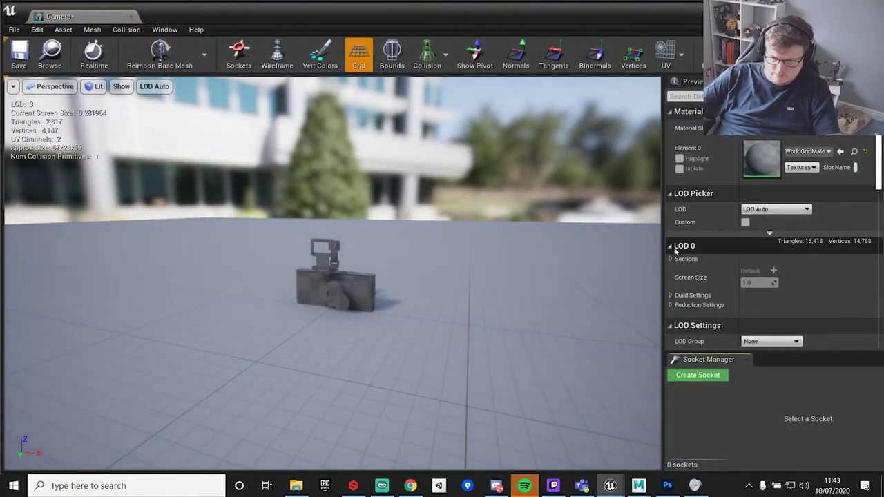
scroll(687, 283, "down", 3)
scroll(687, 283, "down", 1)
scroll(685, 283, "down", 3)
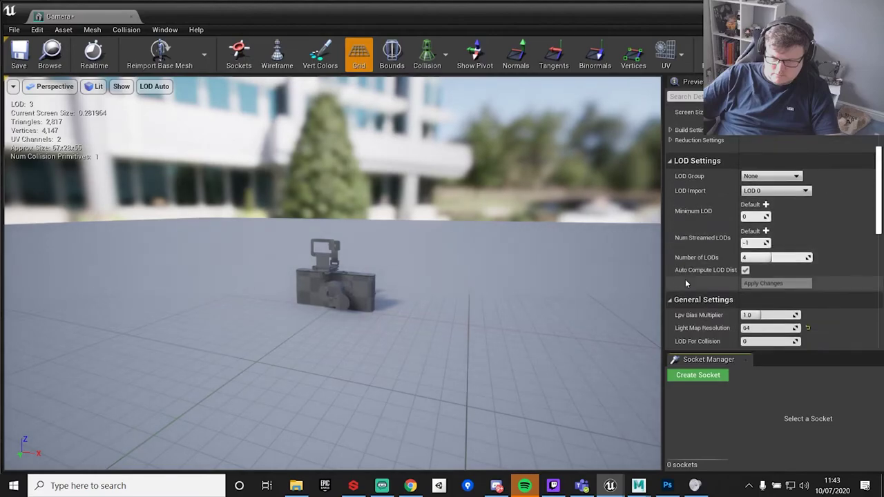
scroll(685, 279, "up", 3)
scroll(336, 289, "up", 6)
scroll(337, 290, "down", 6)
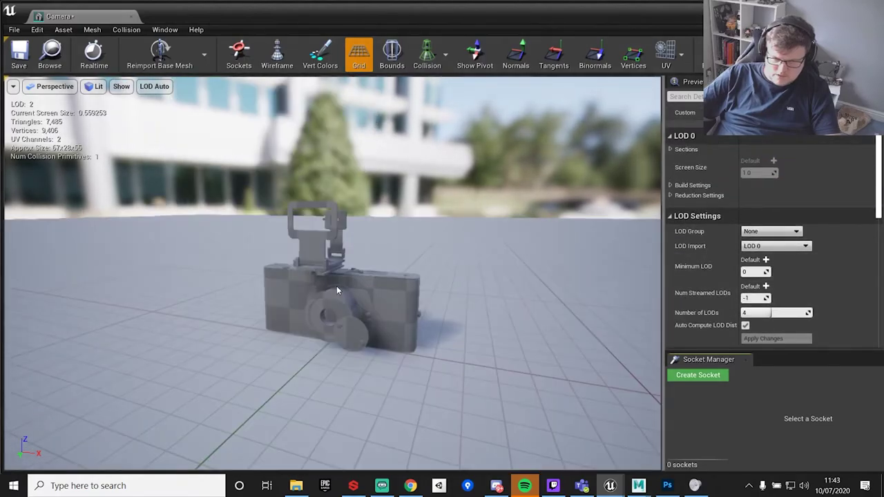
scroll(337, 290, "up", 6)
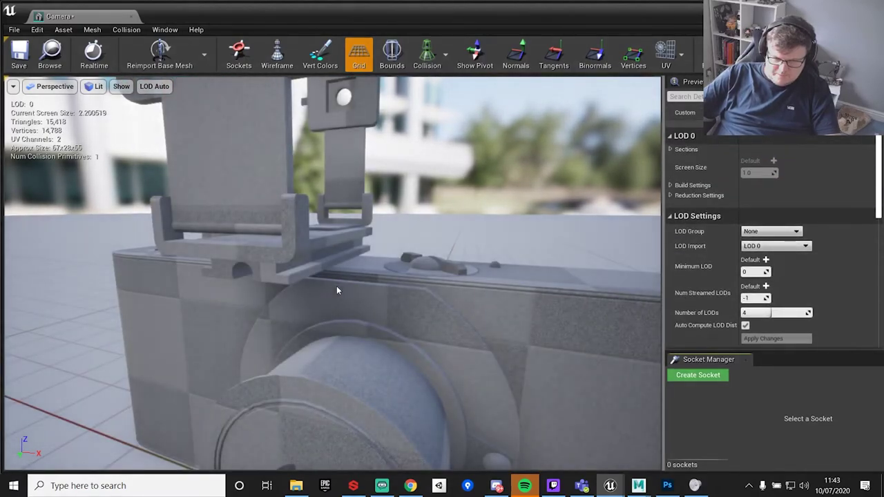
scroll(337, 290, "down", 6)
scroll(337, 291, "down", 3)
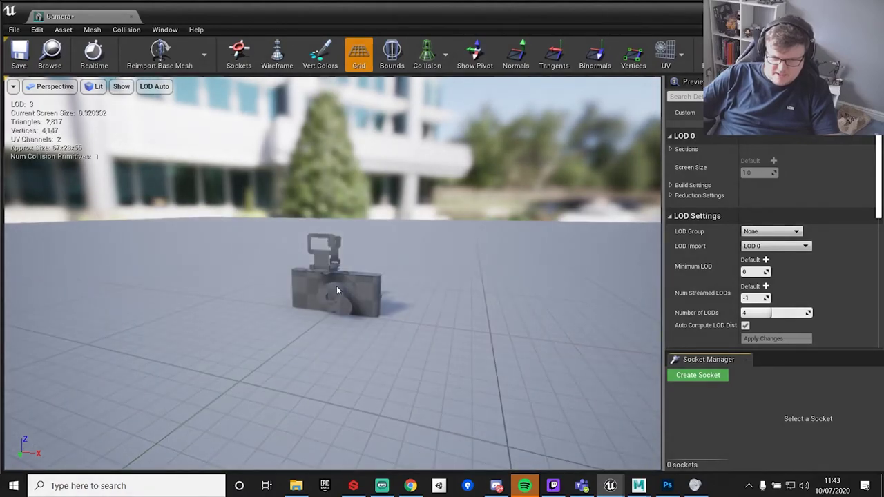
scroll(336, 291, "down", 2)
scroll(336, 290, "up", 5)
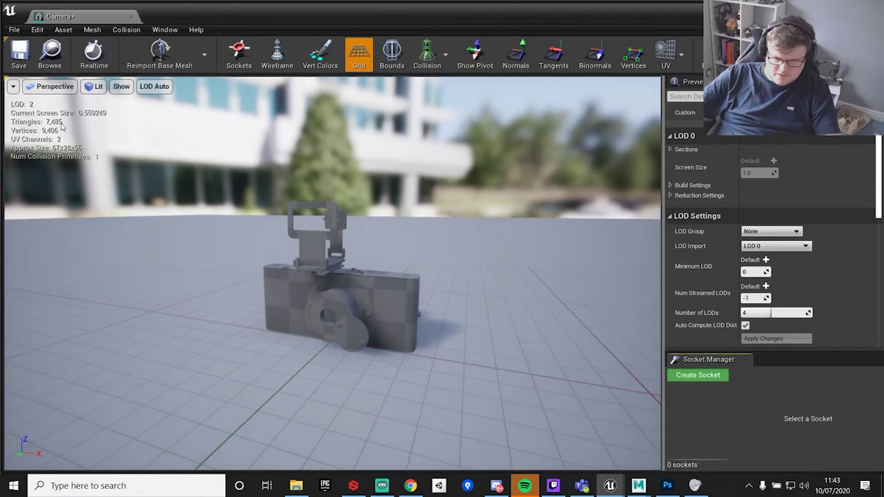
scroll(318, 257, "up", 6)
scroll(342, 270, "down", 6)
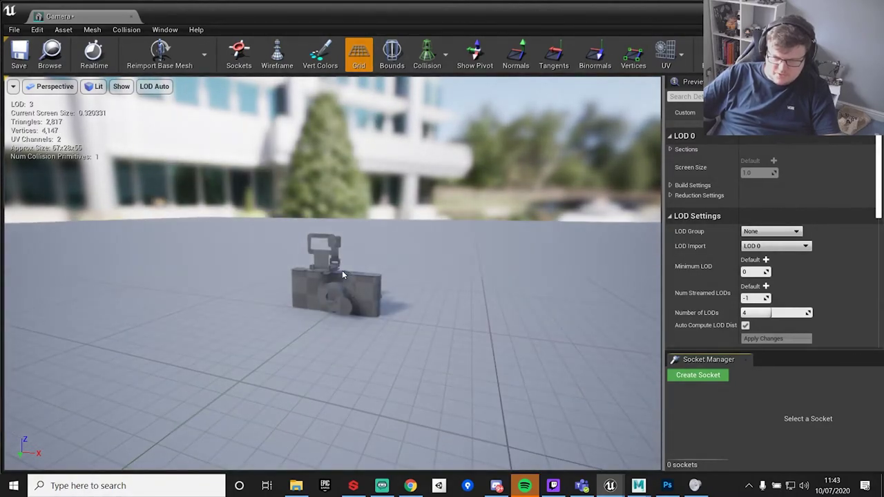
scroll(342, 273, "down", 5)
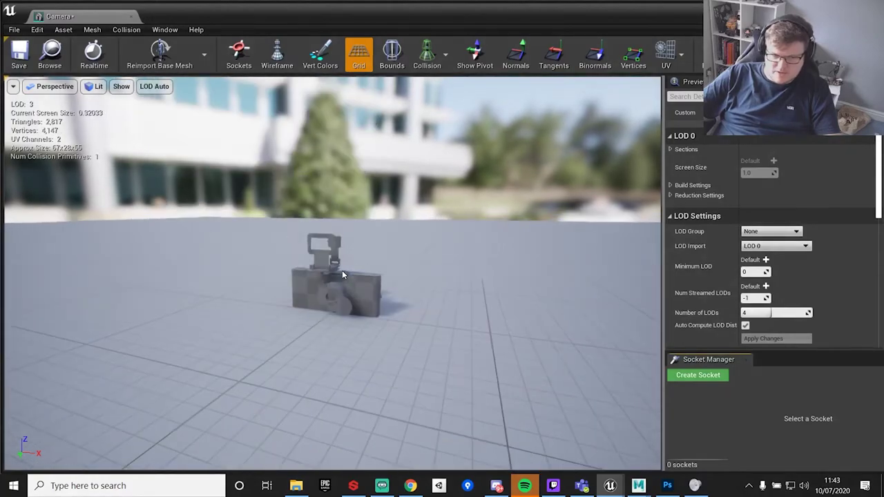
scroll(342, 272, "up", 8)
scroll(342, 274, "down", 6)
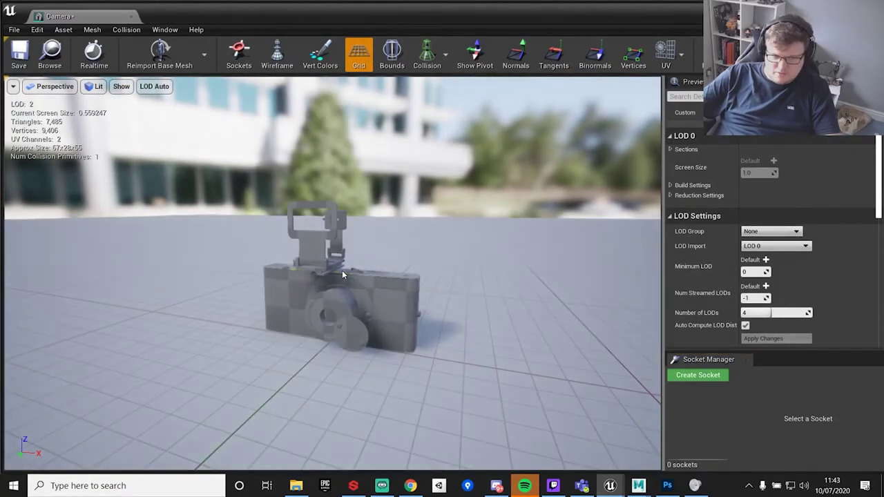
scroll(342, 275, "down", 2)
scroll(342, 274, "up", 1)
scroll(342, 274, "up", 6)
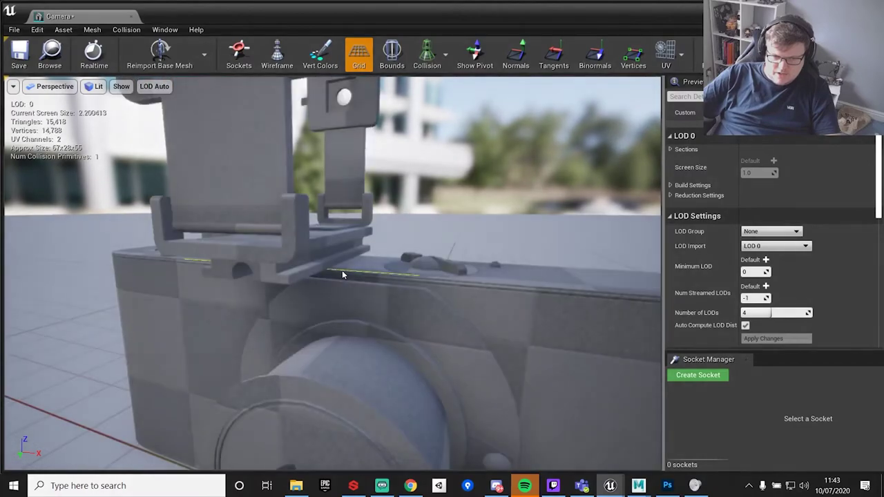
scroll(341, 274, "down", 6)
scroll(341, 274, "up", 6)
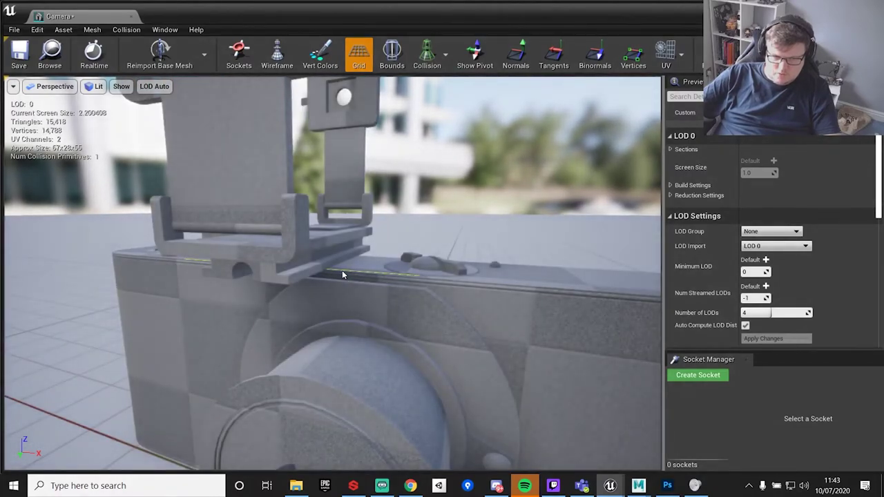
scroll(342, 274, "down", 6)
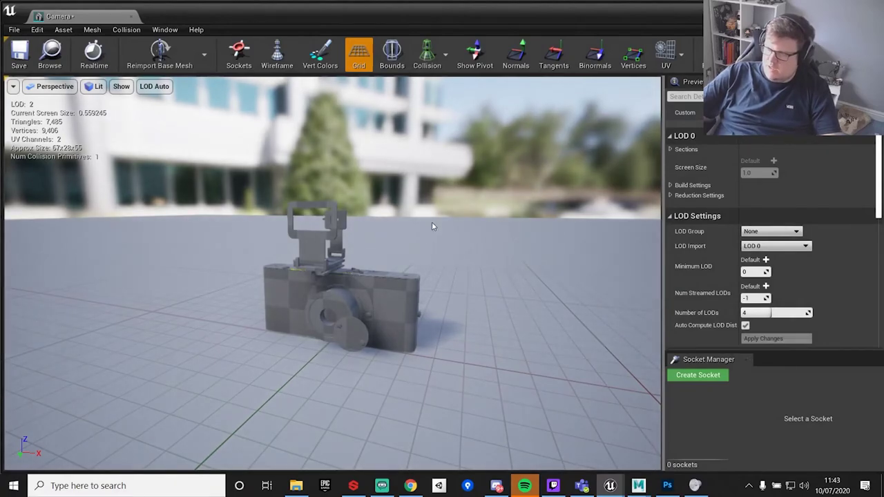
scroll(349, 248, "down", 3)
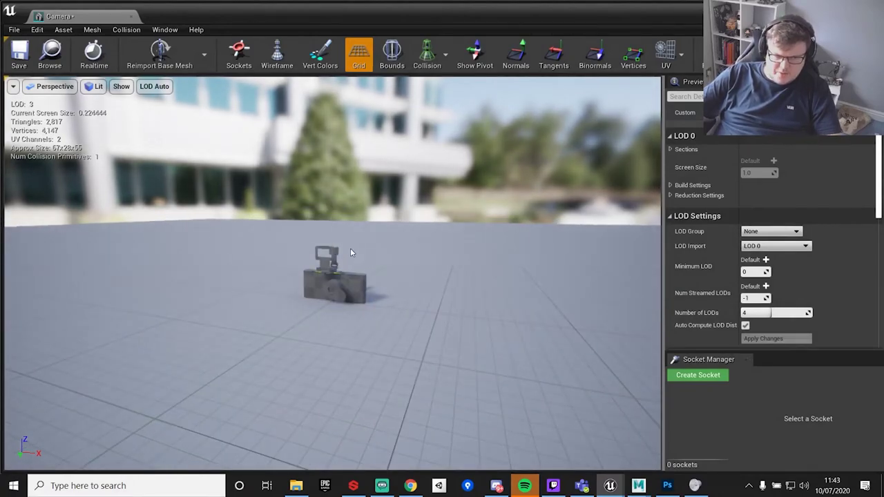
scroll(350, 250, "up", 10)
scroll(350, 254, "down", 5)
scroll(350, 254, "up", 5)
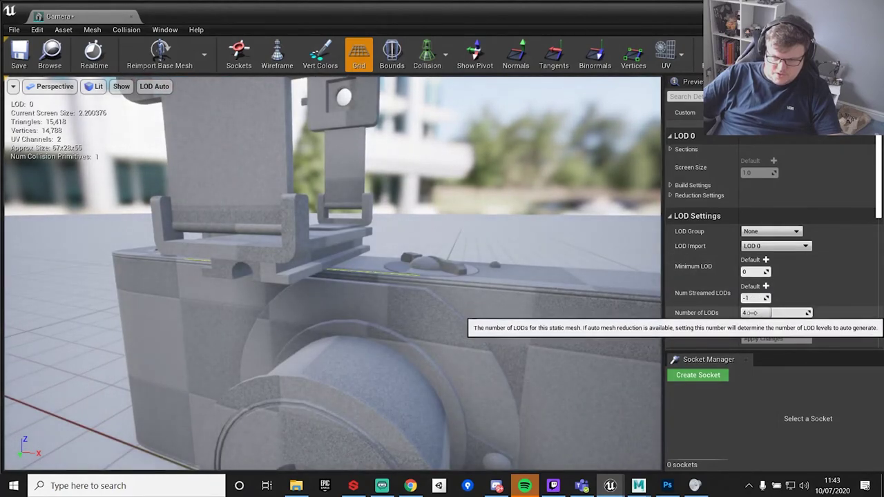
scroll(765, 281, "down", 3)
scroll(744, 155, "up", 5)
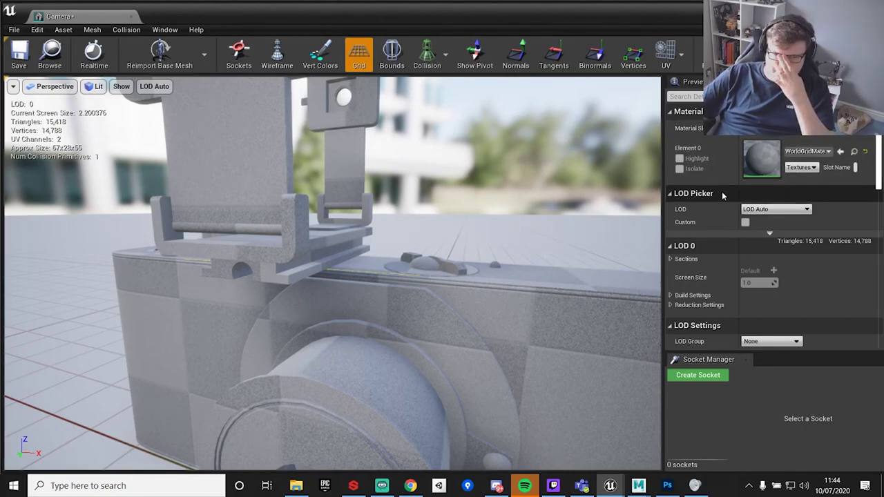
scroll(255, 291, "down", 5)
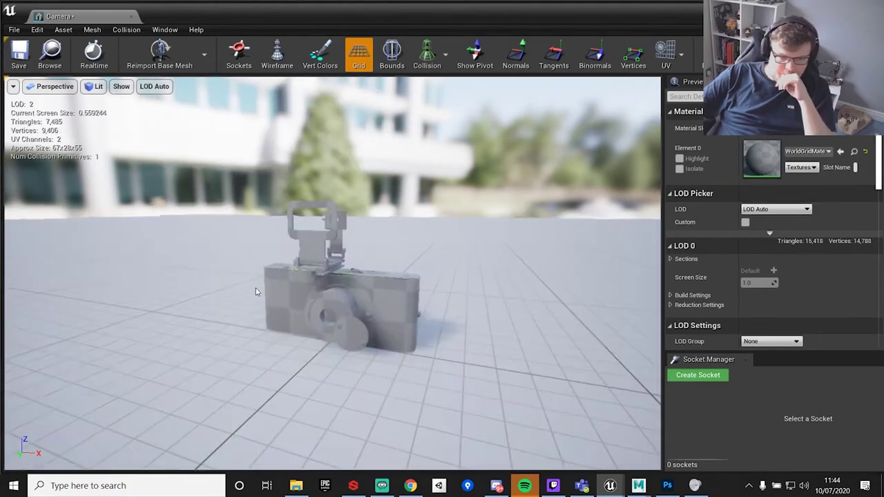
scroll(256, 291, "down", 5)
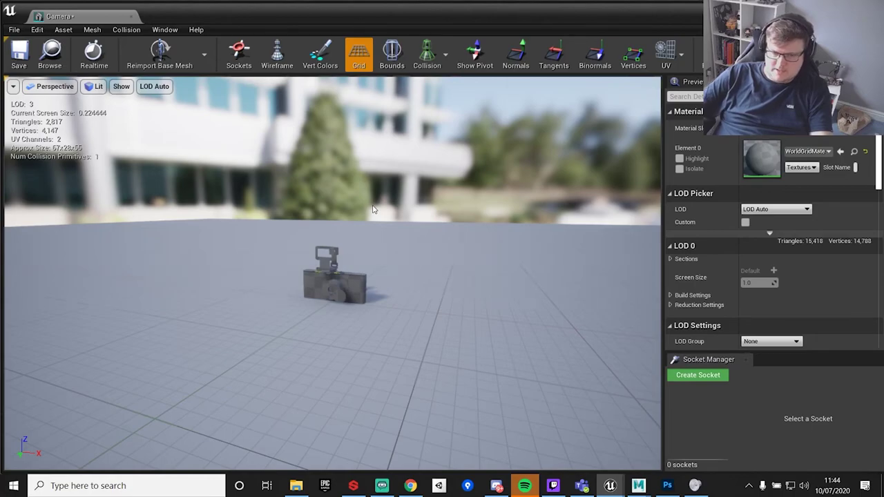
Step: Place the Camera asset on top of the desk and rotate its yaw to 110 degrees
key("alt+Tab")
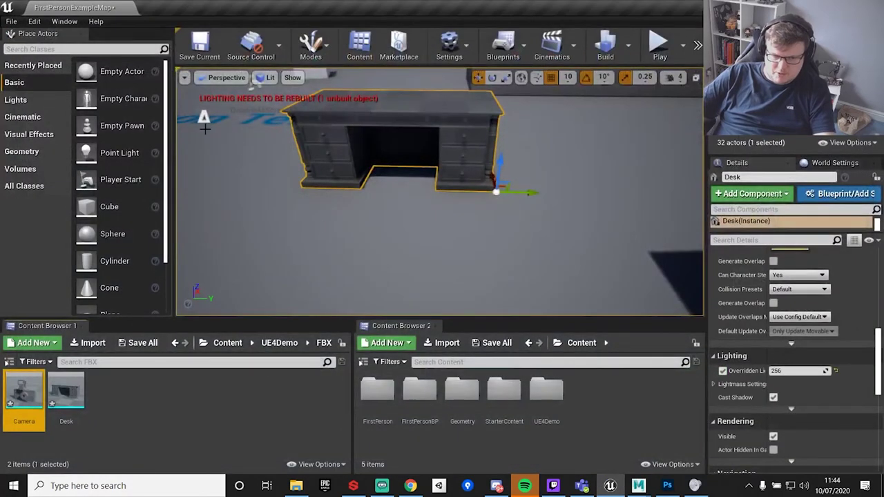
left_click_drag(44, 395, 442, 103)
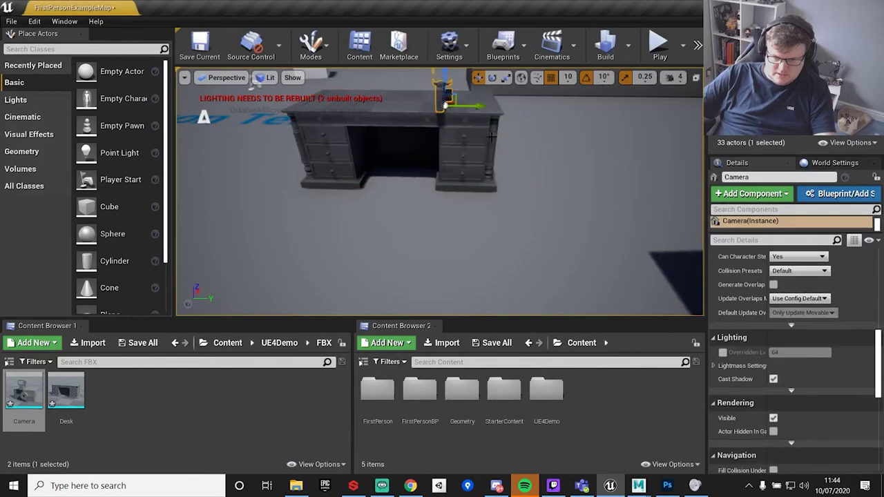
scroll(434, 141, "up", 3)
left_click_drag(434, 141, 407, 75, "alt")
key("e")
left_click_drag(484, 170, 524, 173)
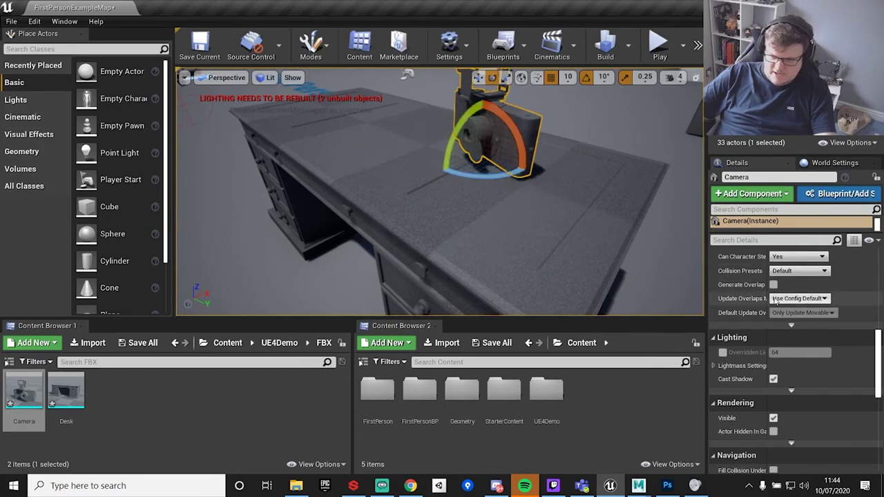
scroll(775, 320, "up", 5)
scroll(770, 314, "up", 10)
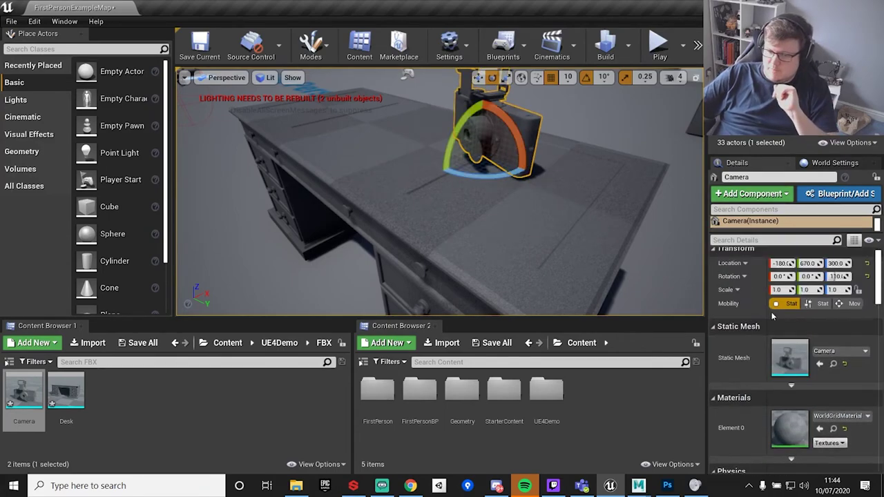
Step: Select the desk and Ctrl-add the camera to the selection
left_click(442, 200)
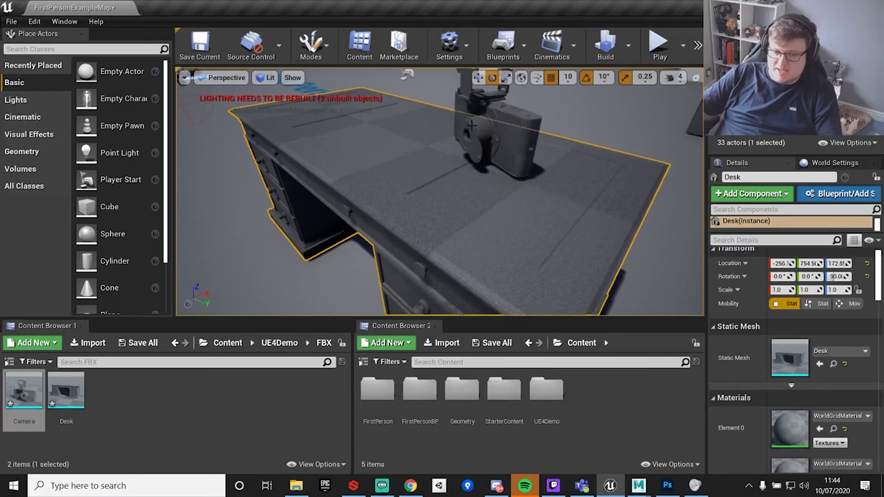
left_click(504, 148, "ctrl")
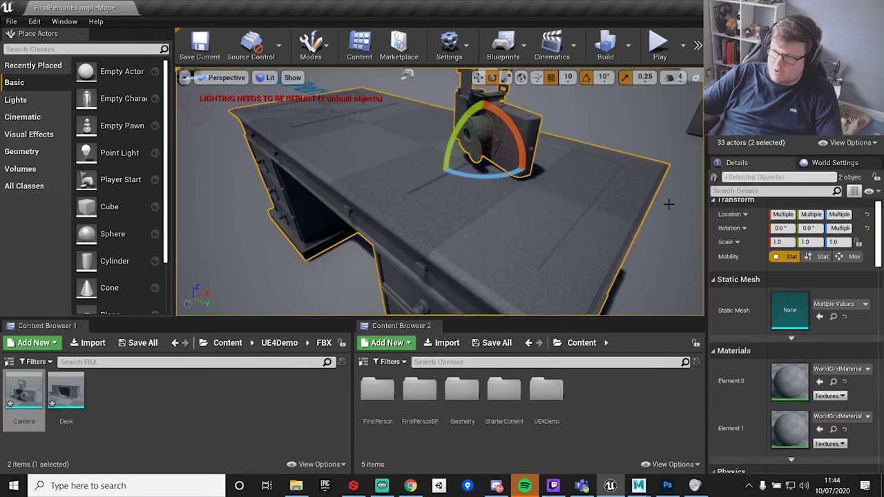
left_click(11, 21)
Step: Export the selected desk and camera to the Desktop as Desk-Camera.fbx
mouse_move(40, 345)
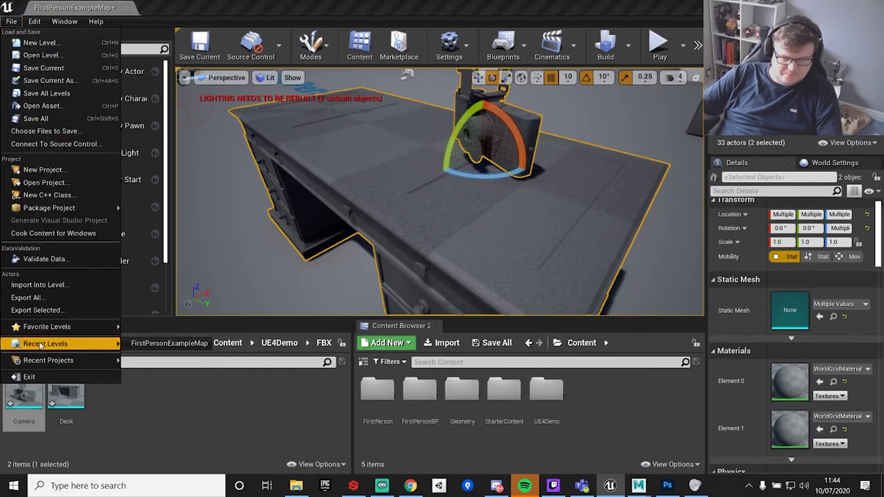
left_click(51, 310)
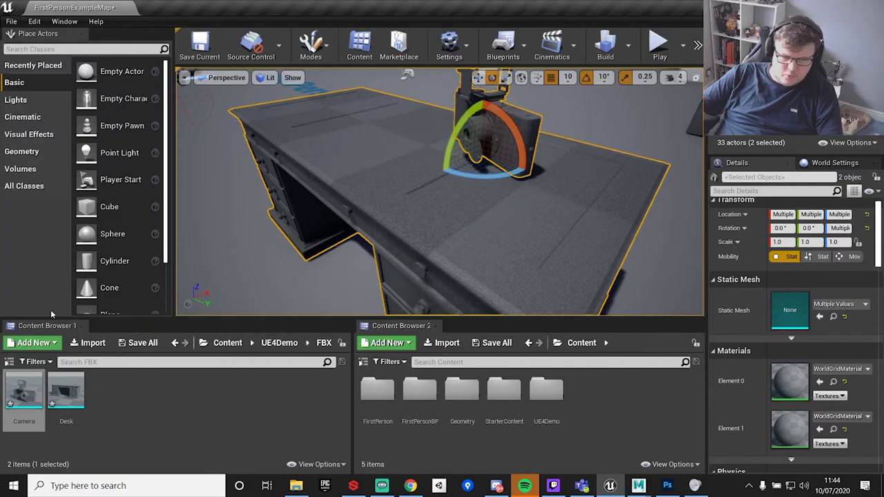
left_click(49, 95)
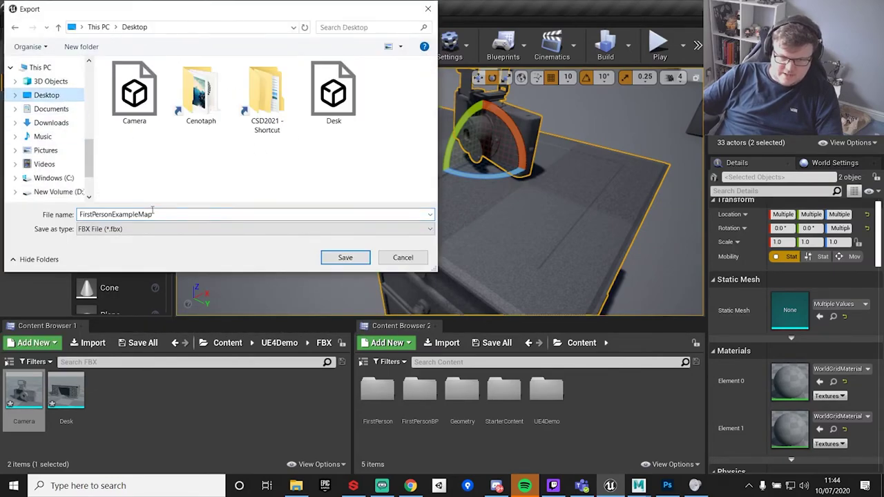
double_click(152, 214)
type("Desk")
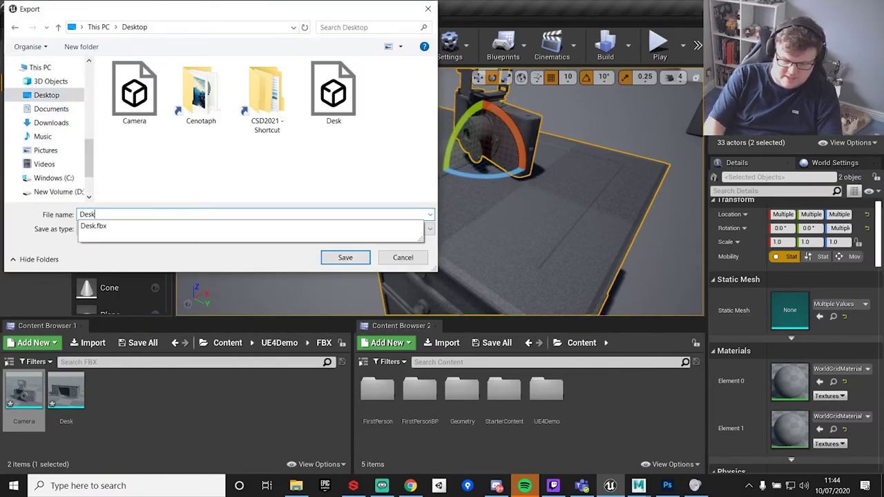
type("-")
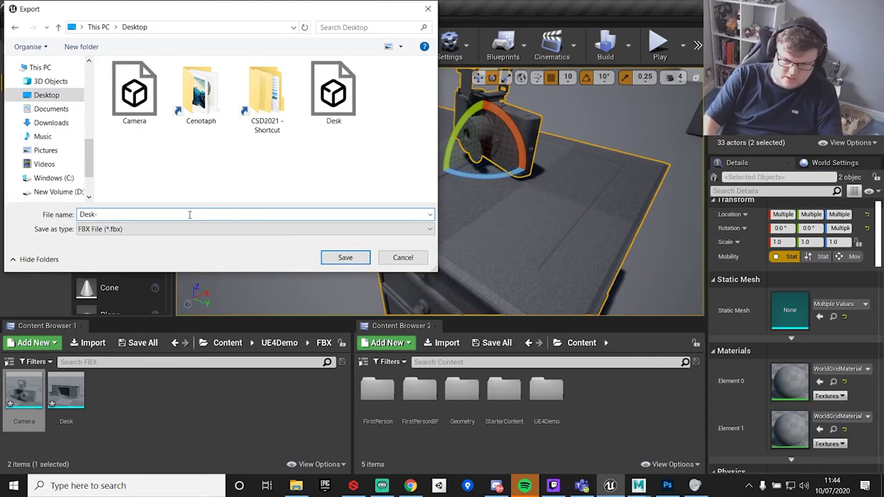
type("Camera")
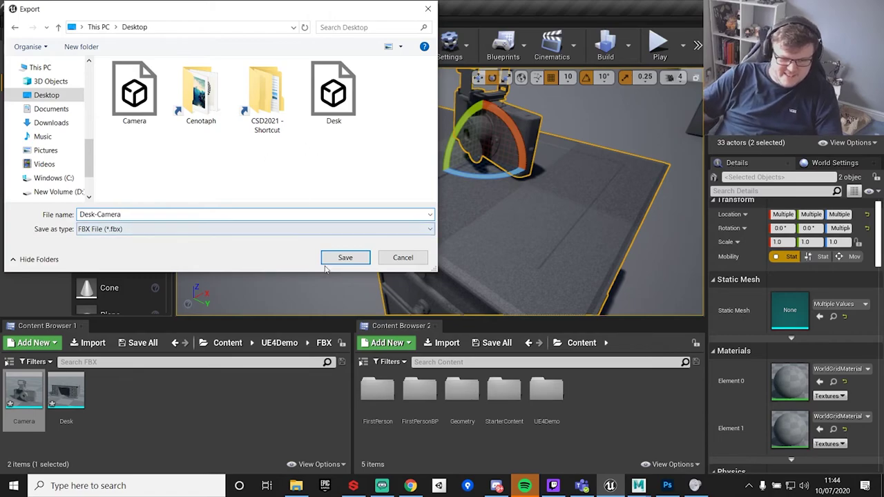
left_click(345, 257)
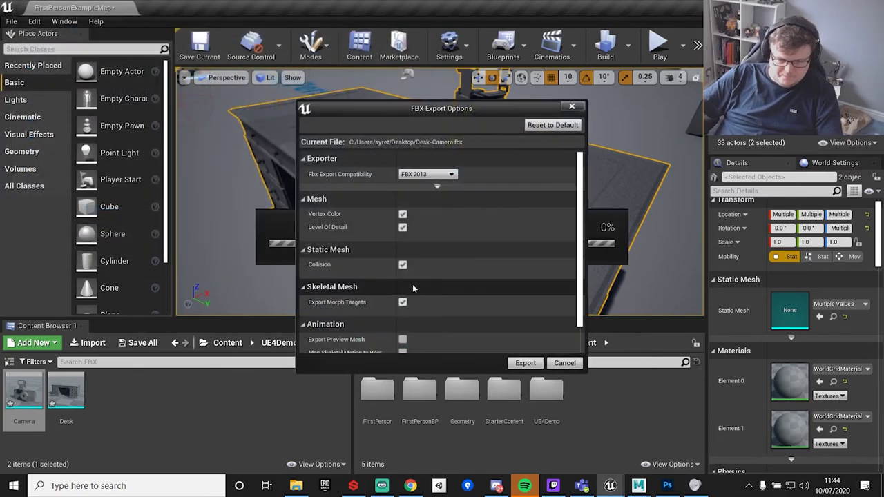
Step: Keep Level Of Detail checked in FBX Export Options and run the export
scroll(402, 230, "down", 1)
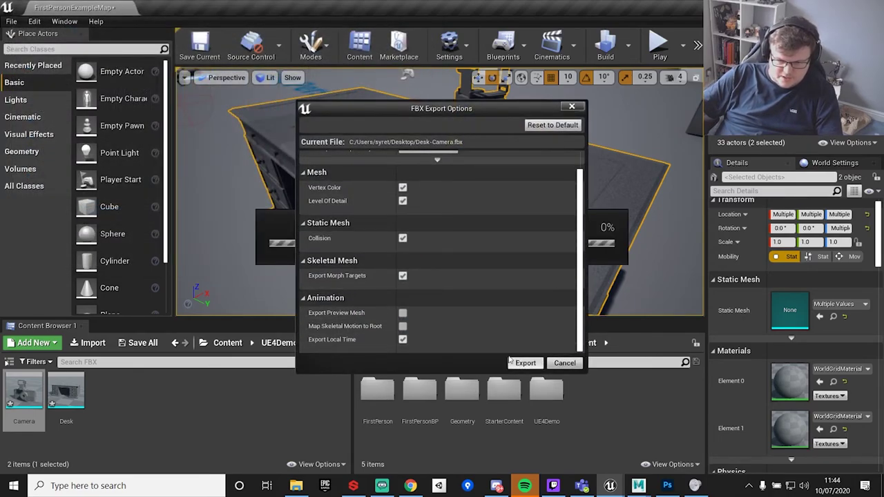
scroll(404, 347, "up", 1)
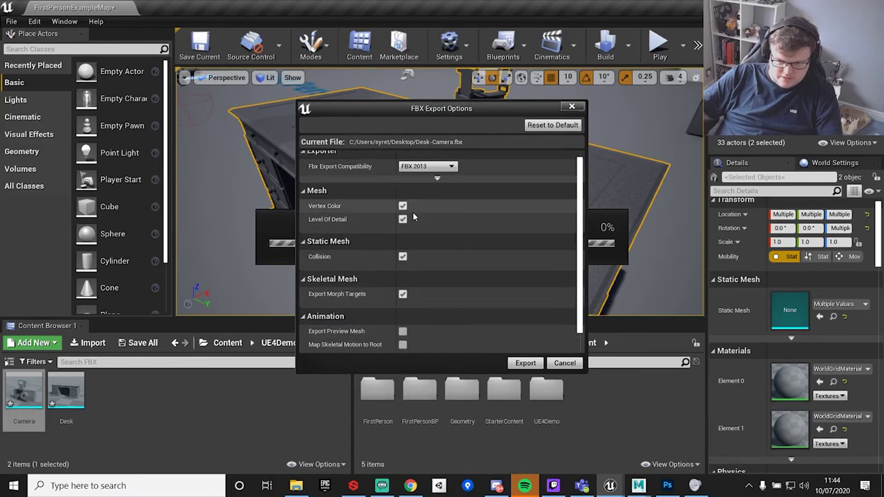
left_click(402, 219)
left_click(402, 218)
scroll(404, 220, "up", 1)
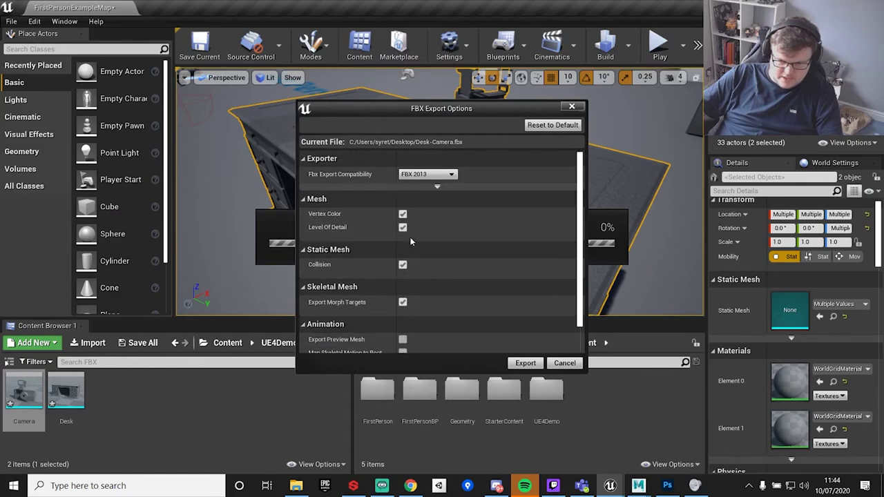
left_click(525, 363)
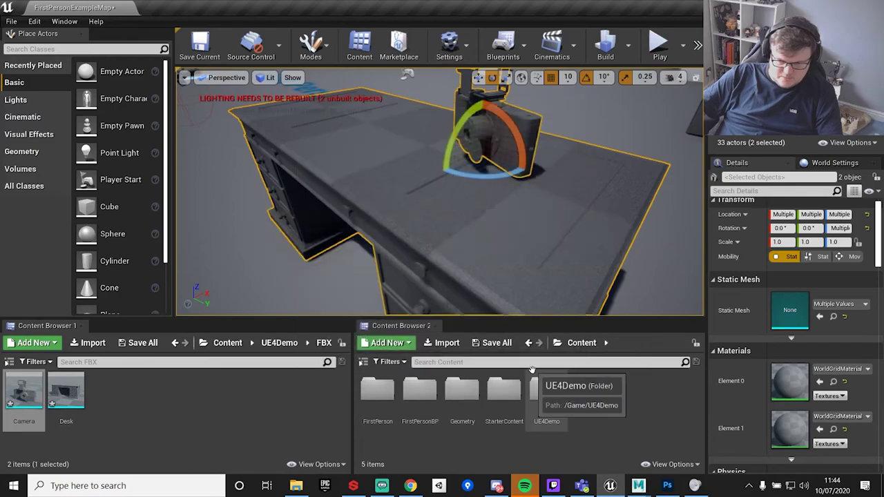
left_click(639, 486)
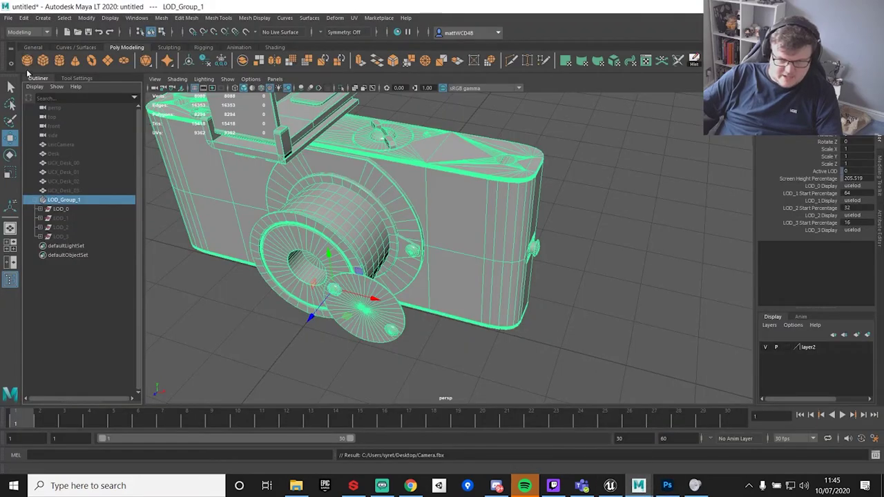
Step: Start a new Maya scene with Ctrl+N, discarding the camera LOD scene
left_click(24, 18)
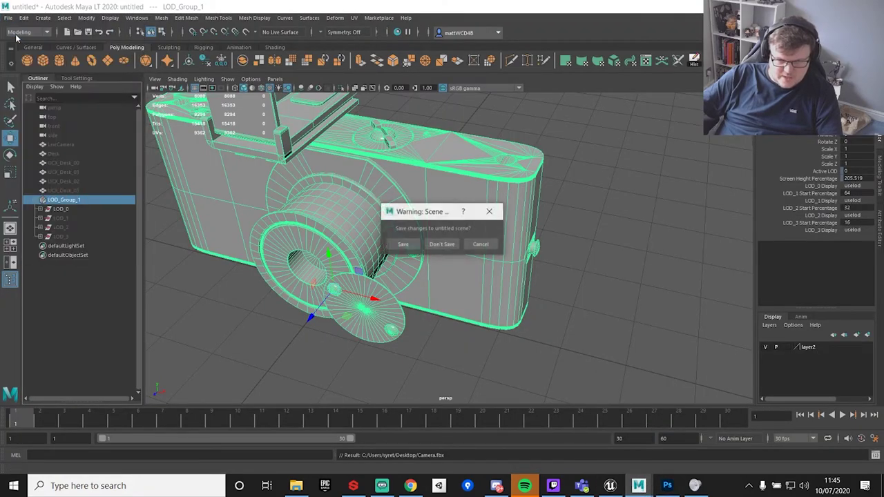
key("ctrl+n")
left_click(431, 243)
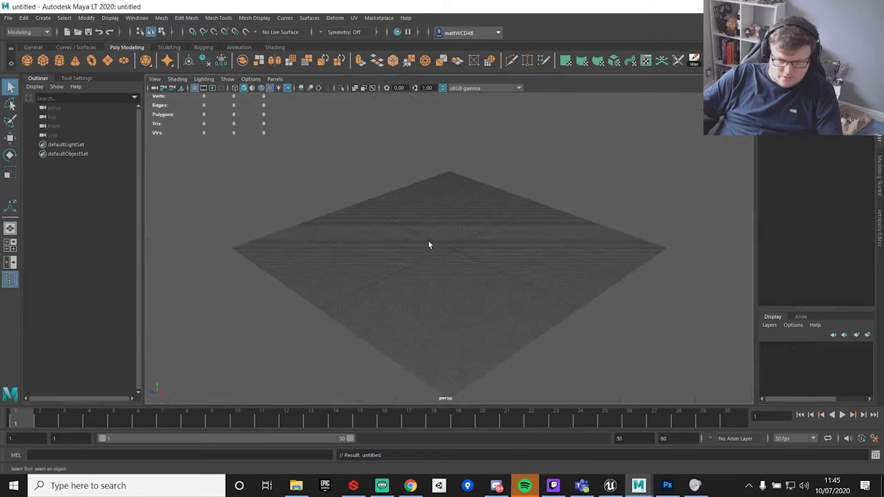
Step: Import Desk-Camera.fbx from the Desktop via File > Import
left_click(8, 18)
mouse_move(24, 18)
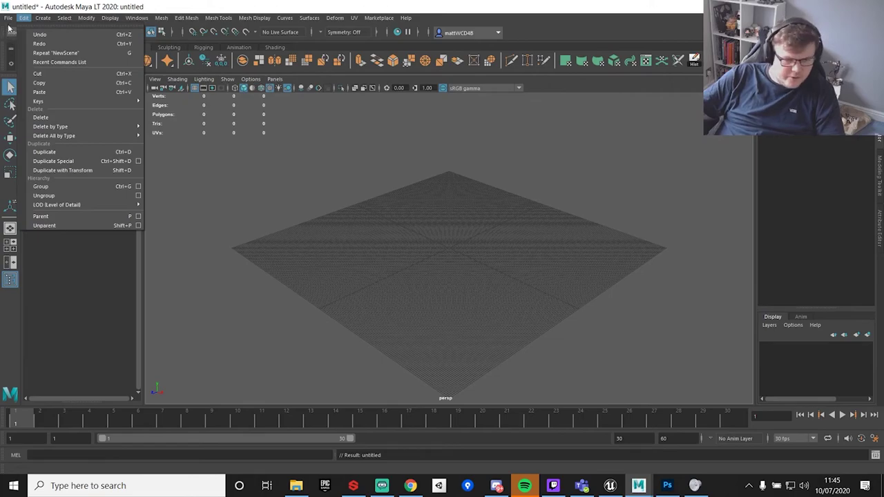
left_click(355, 226)
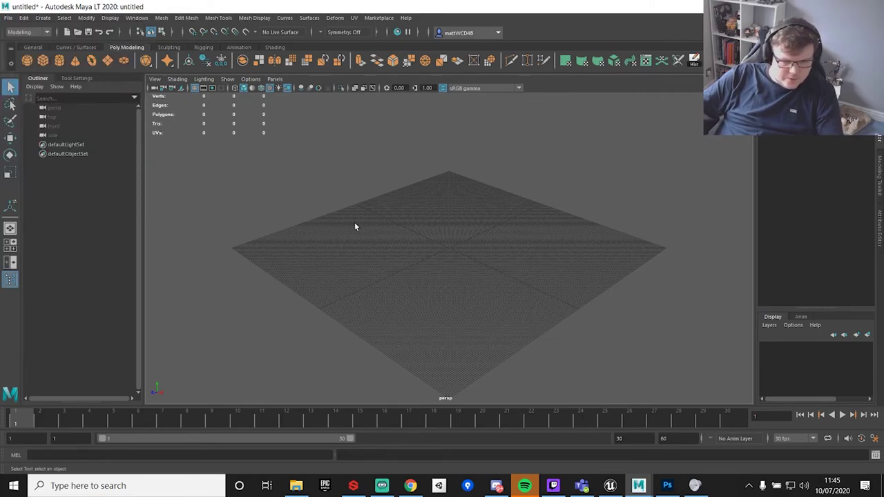
left_click(7, 18)
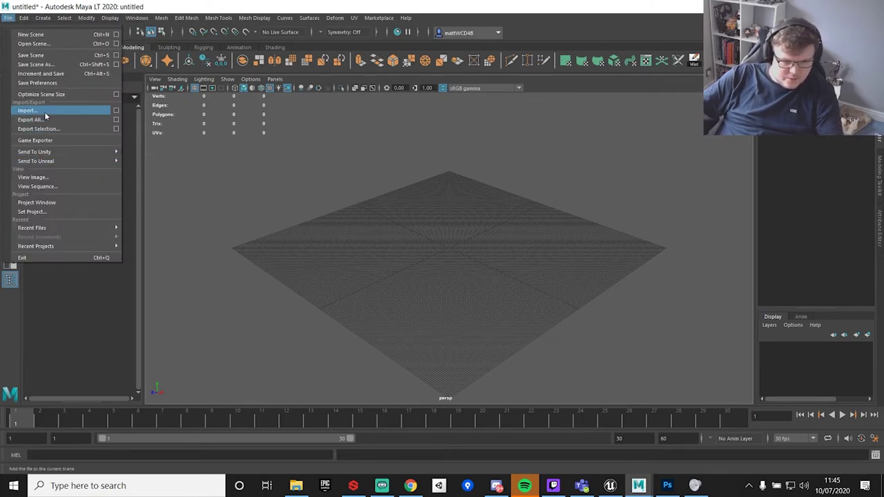
left_click(28, 111)
left_click(301, 88)
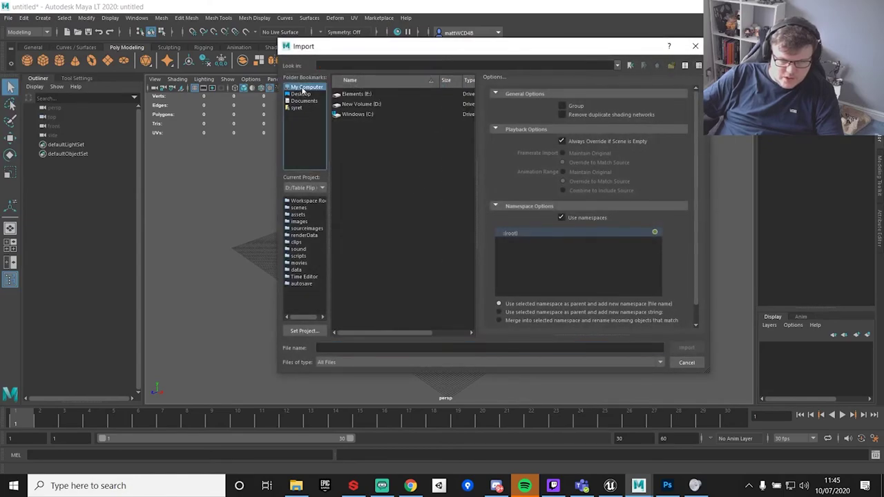
left_click(300, 95)
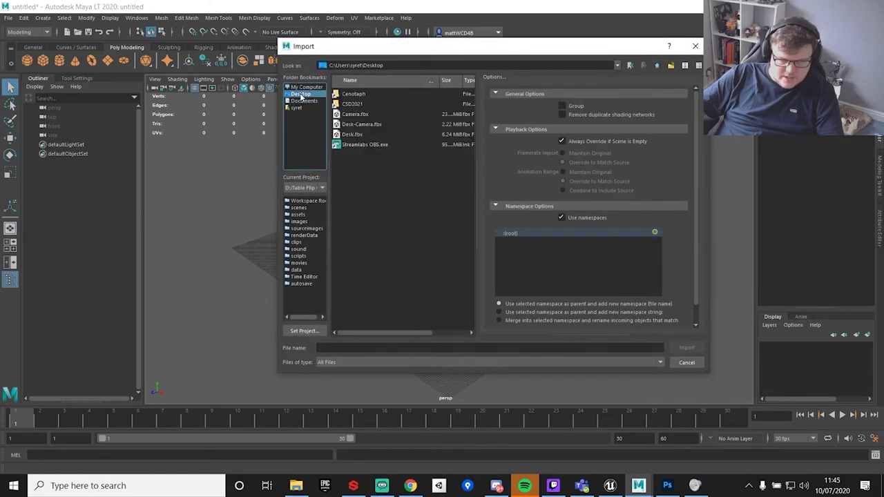
double_click(363, 124)
Step: Hide the collision meshes UCX_Desk_2 and UCX_Camera_5_LOD0
key("f")
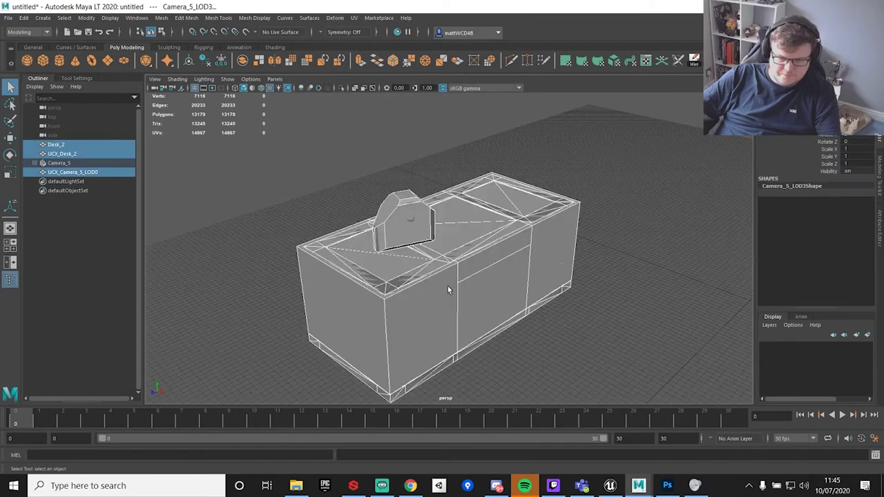
left_click_drag(450, 282, 64, 148, "alt")
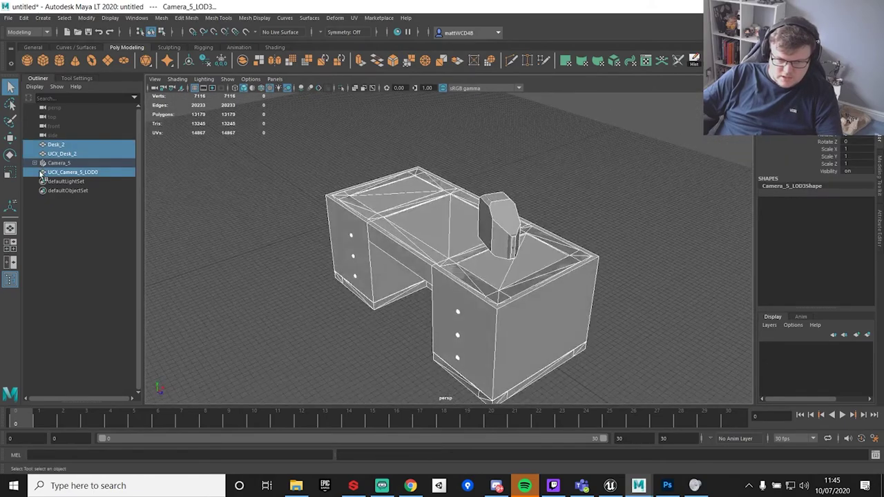
left_click(60, 172)
left_click(63, 154)
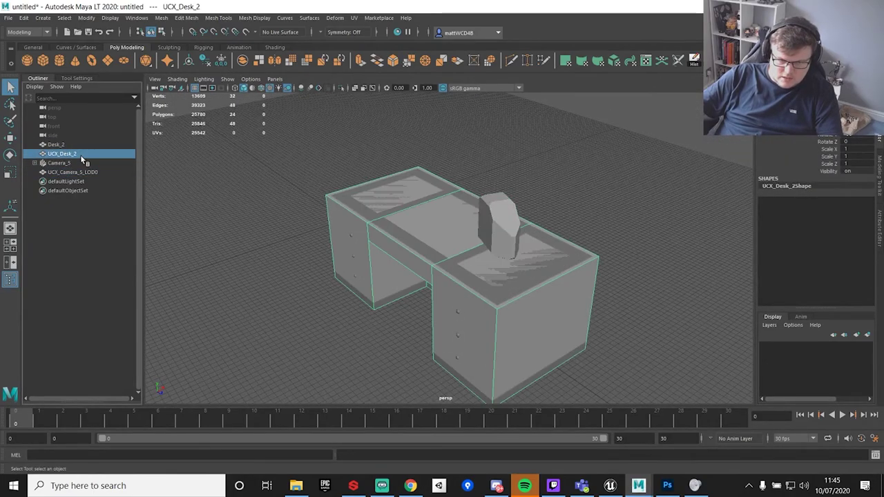
left_click(82, 172)
left_click(71, 155)
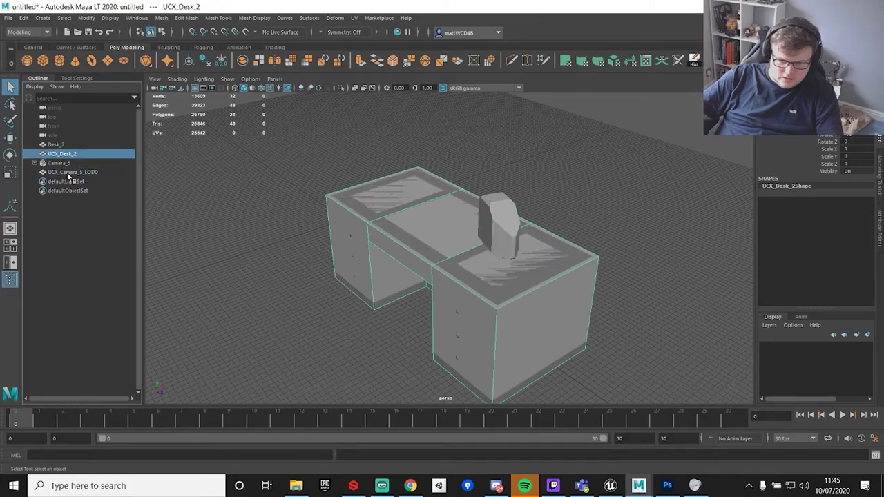
left_click(70, 172, "ctrl")
key("h")
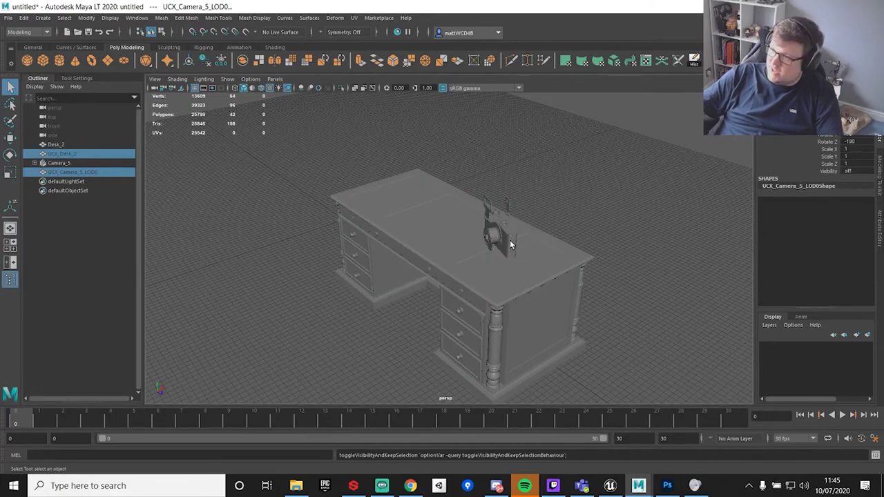
Step: Scale Camera_5 uniformly down to about 0.44
left_click_drag(446, 265, 509, 263, "alt")
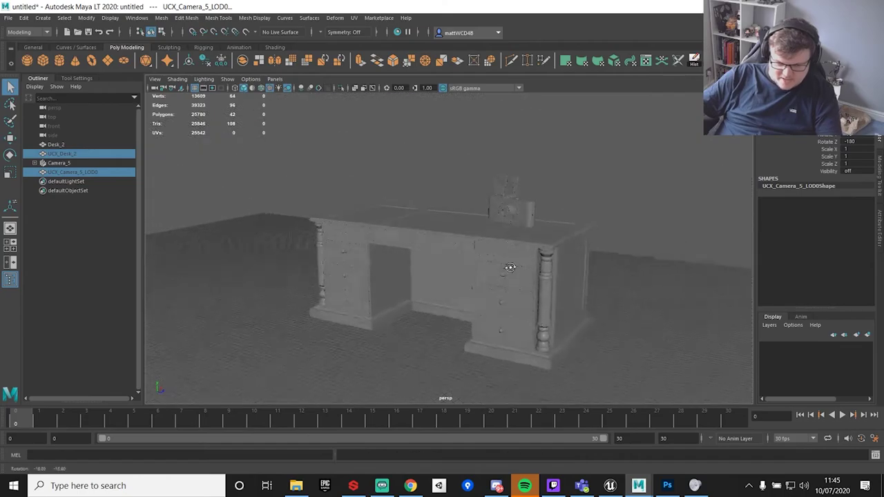
middle_click_drag(509, 262, 549, 240, "alt")
left_click(489, 173)
scroll(548, 177, "up", 5)
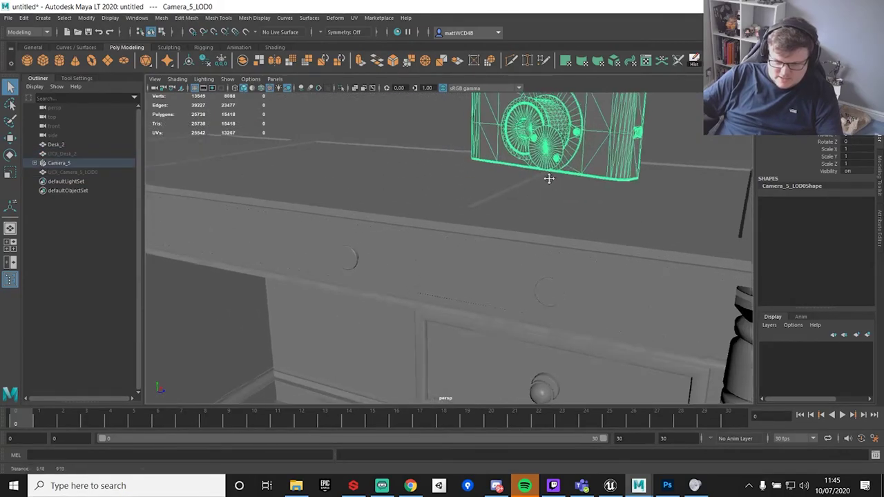
scroll(548, 178, "down", 4)
key("r")
left_click_drag(475, 210, 352, 201)
Step: Orbit around the desk to check the scaled camera, then select Desk_2
left_click(592, 145)
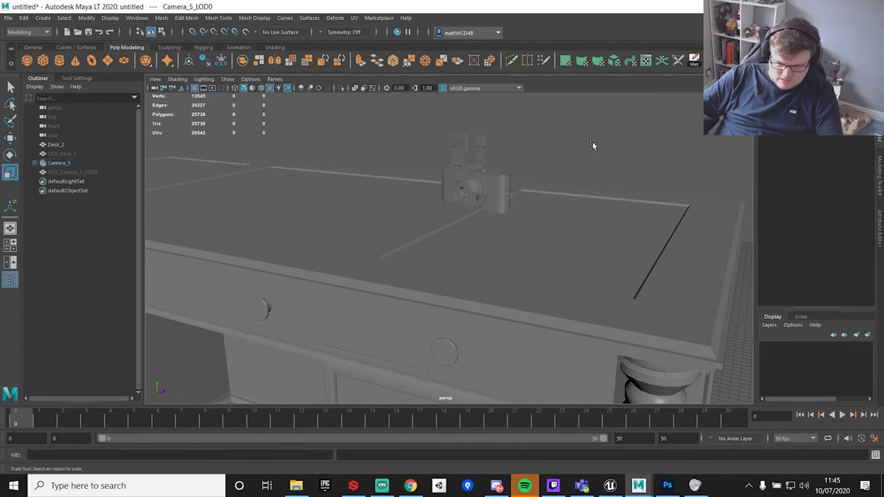
left_click_drag(592, 145, 508, 247, "alt")
scroll(514, 231, "down", 5)
scroll(497, 238, "up", 4)
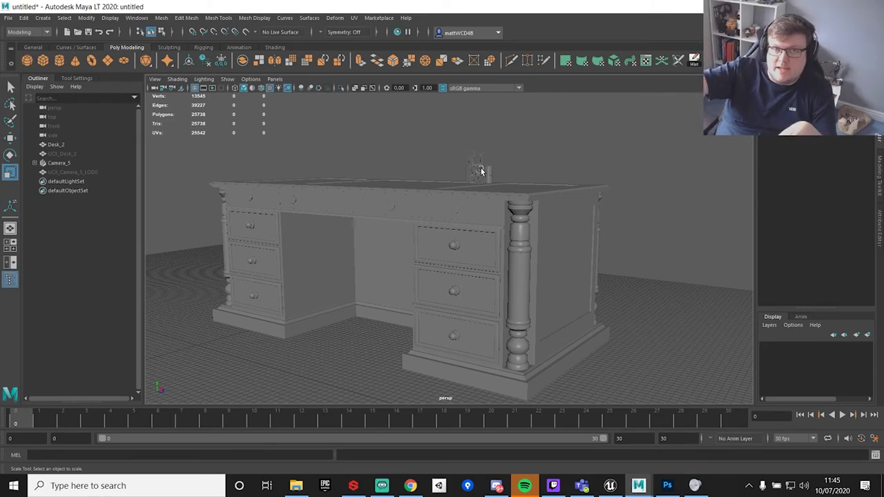
left_click_drag(626, 205, 491, 166, "alt")
left_click(463, 201)
left_click(461, 200)
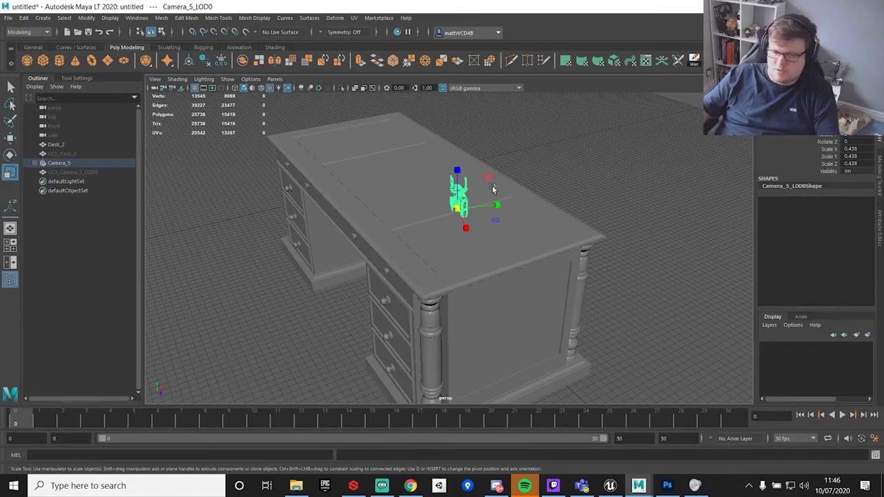
left_click_drag(589, 161, 552, 256, "alt")
left_click(503, 251)
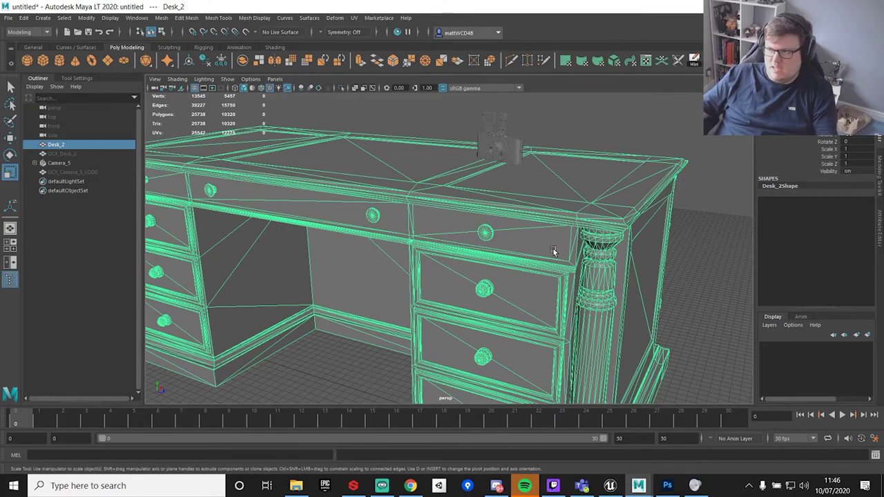
Step: Make a new Maya scene without saving the desk import, and return to Unreal
left_click(8, 18)
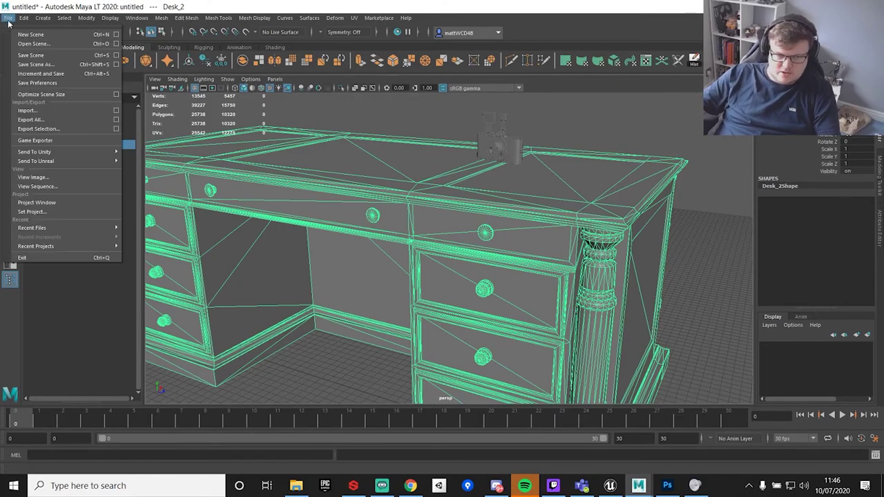
left_click(31, 25)
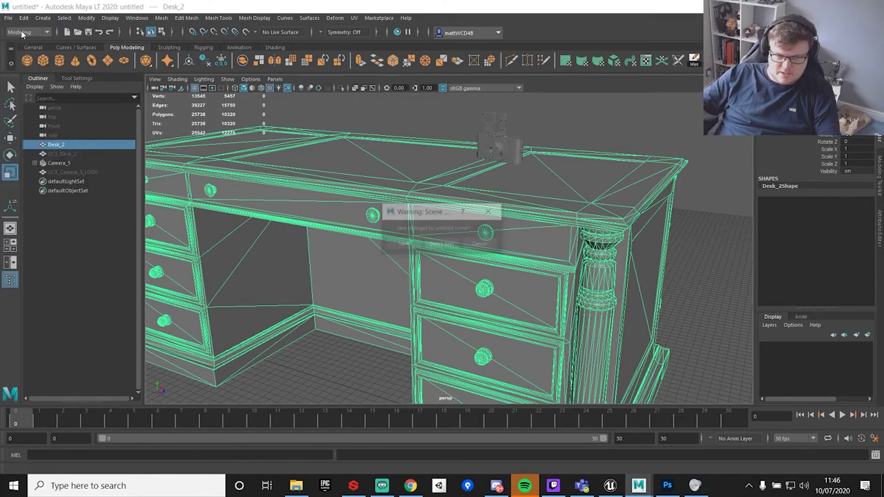
left_click(442, 245)
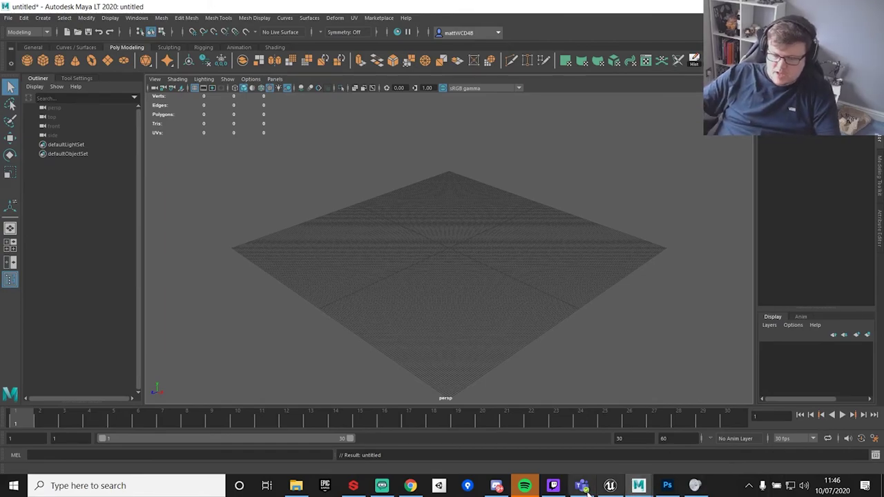
left_click(619, 487)
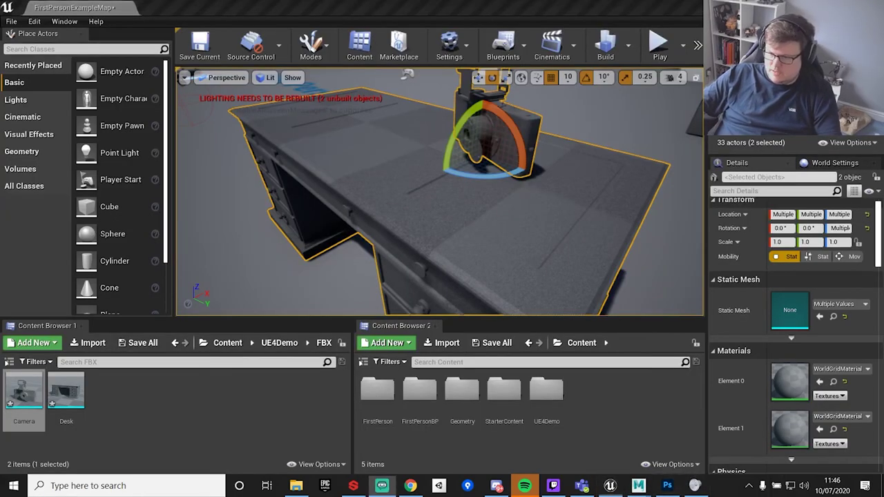